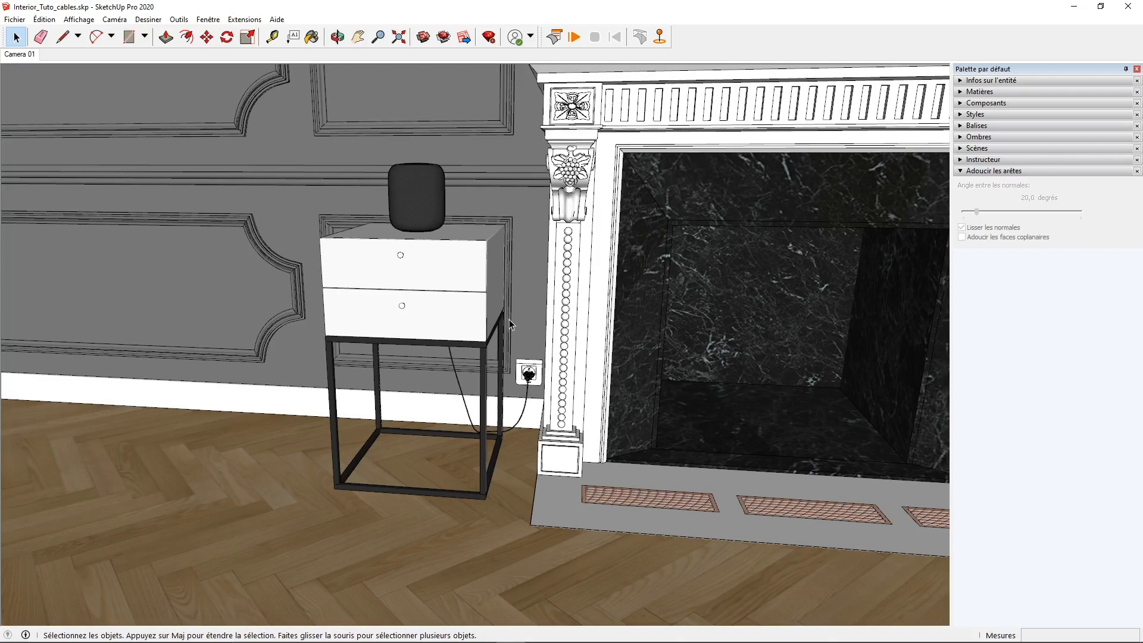
Examine the power cables running behind the side tables and the table lamp's cable on the fireplace mantel.
scroll(464, 286, up, 5)
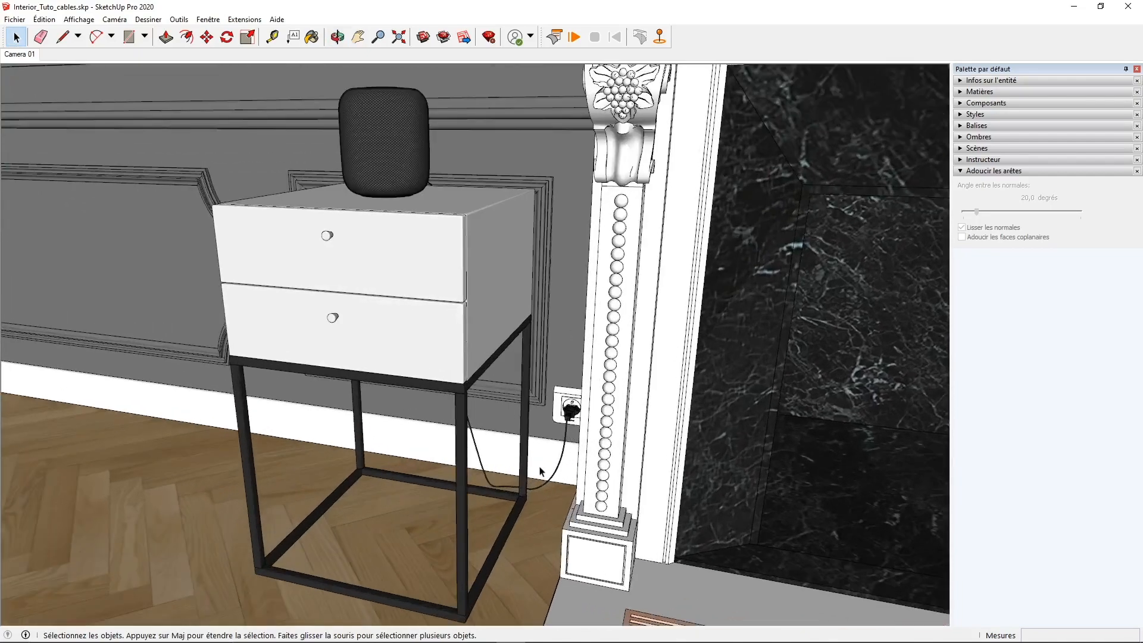
middle_drag(541, 472, 522, 415)
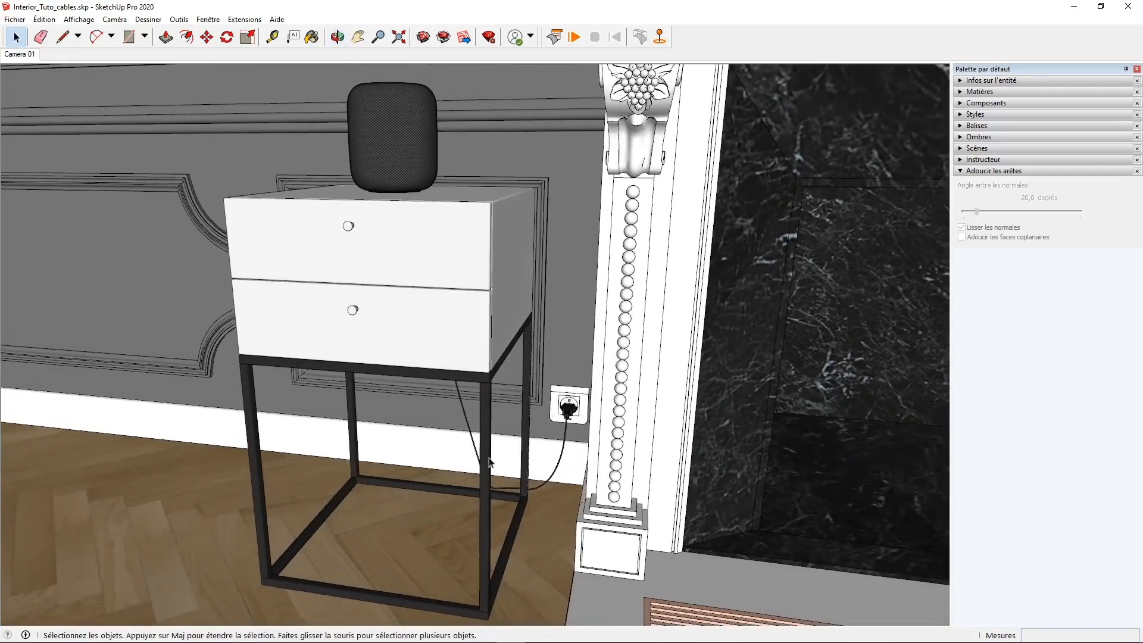
middle_drag(546, 352, 390, 441)
scroll(390, 441, down, 4)
shift+middle_drag(759, 253, 239, 270)
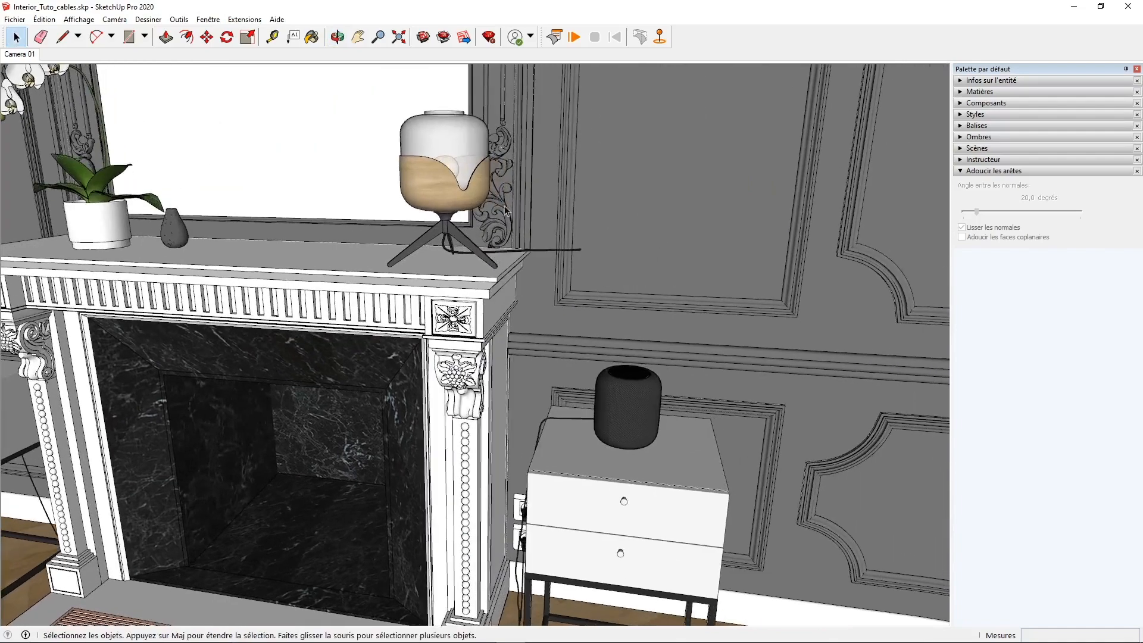
scroll(505, 197, up, 5)
middle_drag(503, 227, 407, 326)
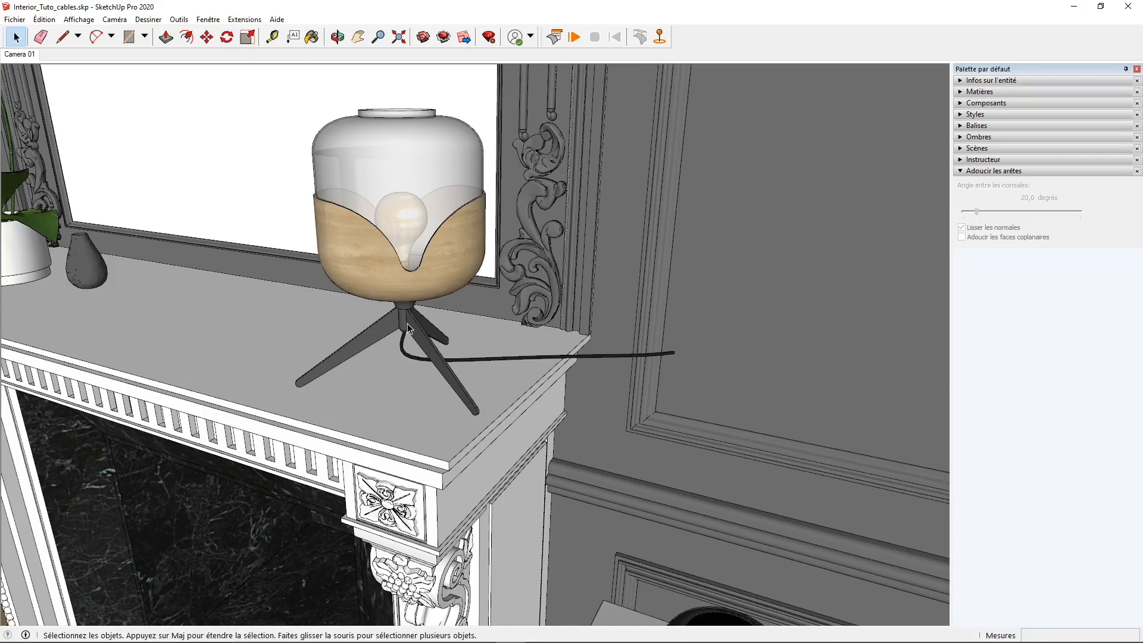
middle_drag(405, 369, 428, 300)
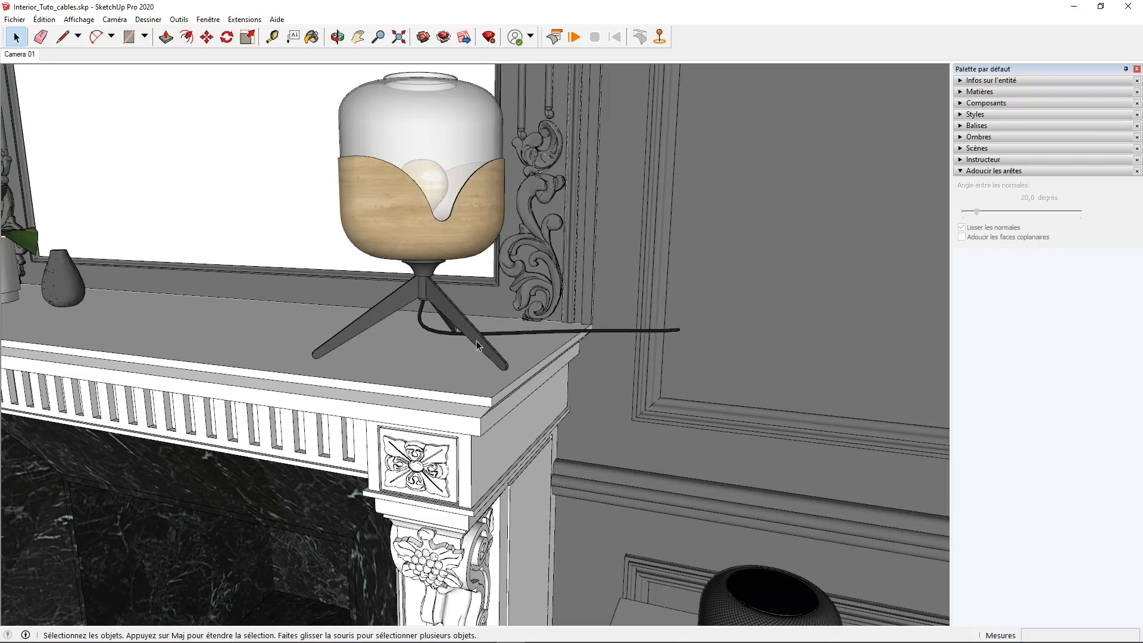
middle_drag(476, 337, 448, 353)
Open the table lamp's group and delete its cable tube and the underlying path curve.
double_click(423, 343)
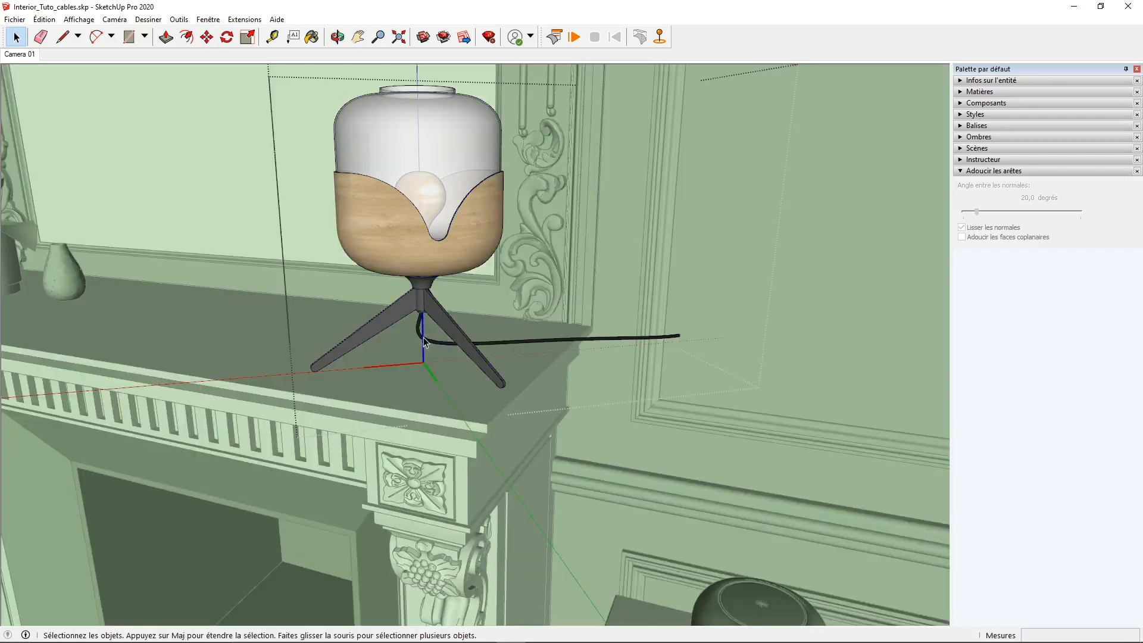
scroll(419, 340, up, 5)
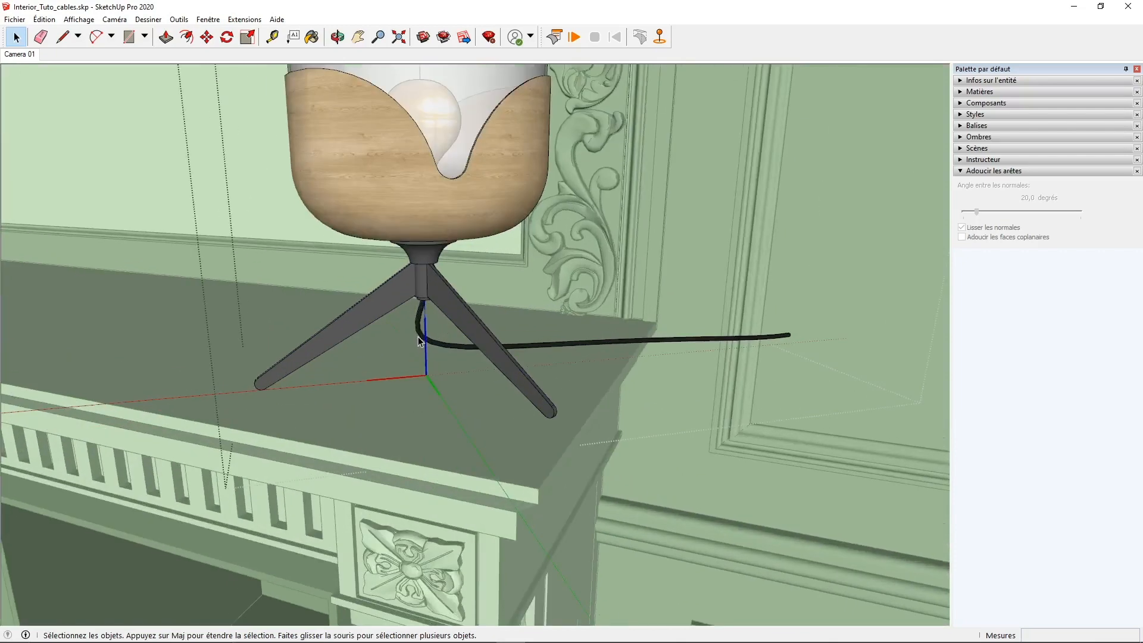
click(420, 341)
click(437, 356)
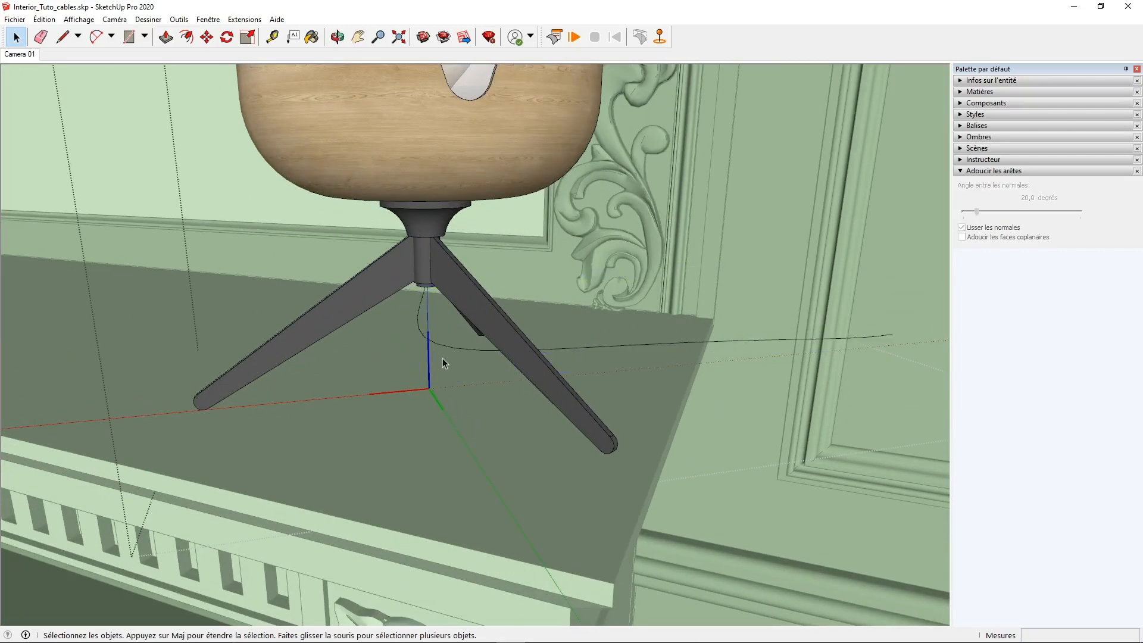
scroll(442, 358, down, 3)
scroll(442, 356, up, 5)
click(440, 345)
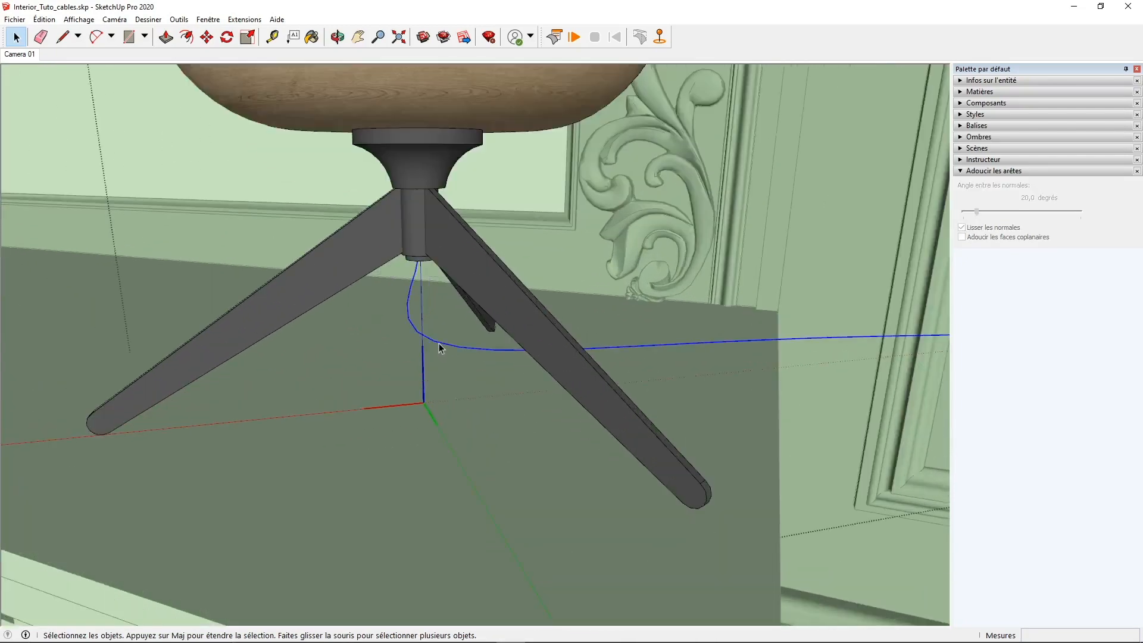
scroll(440, 350, down, 6)
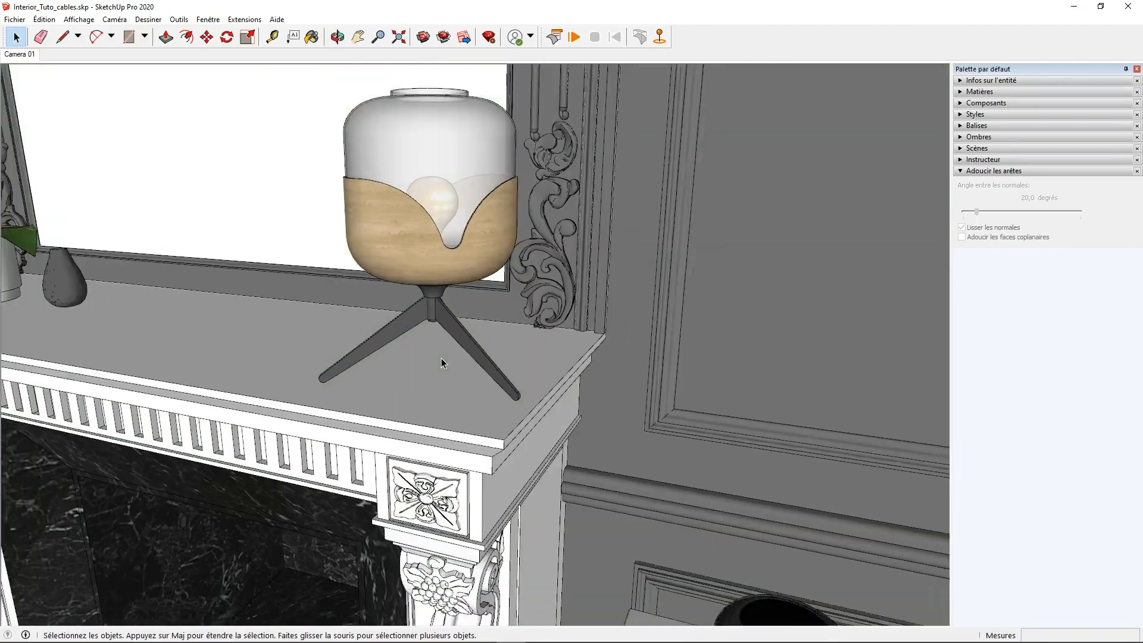
Inspect the wall sockets beside the fireplace and the space between them and the lamp on the mantel.
scroll(443, 358, down, 5)
middle_drag(501, 375, 532, 371)
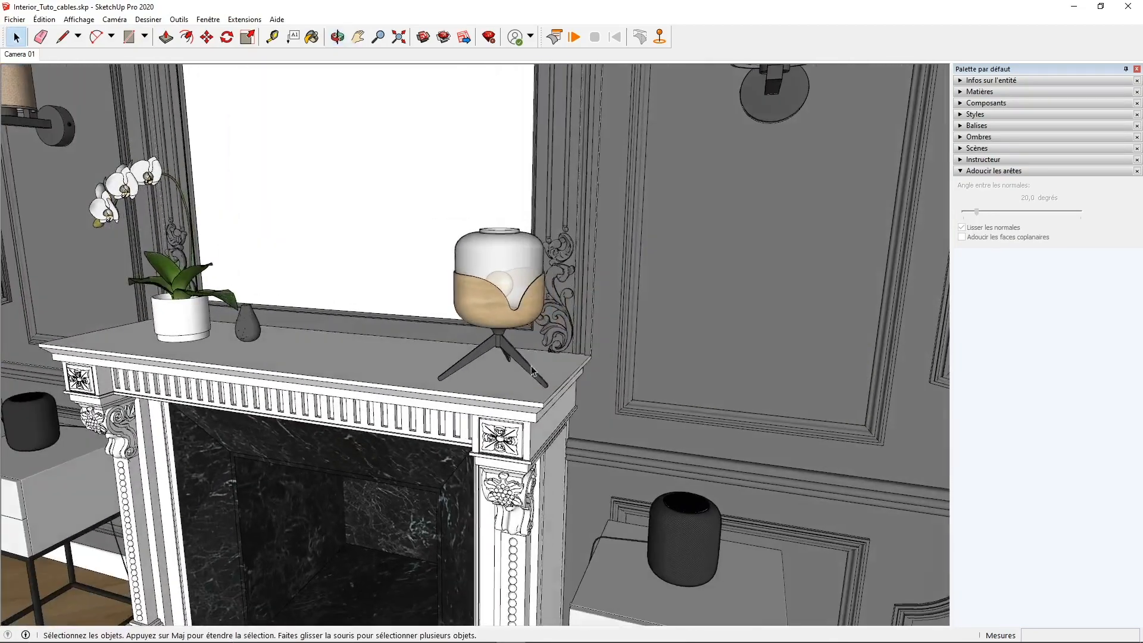
middle_drag(603, 584, 640, 535)
scroll(618, 573, up, 8)
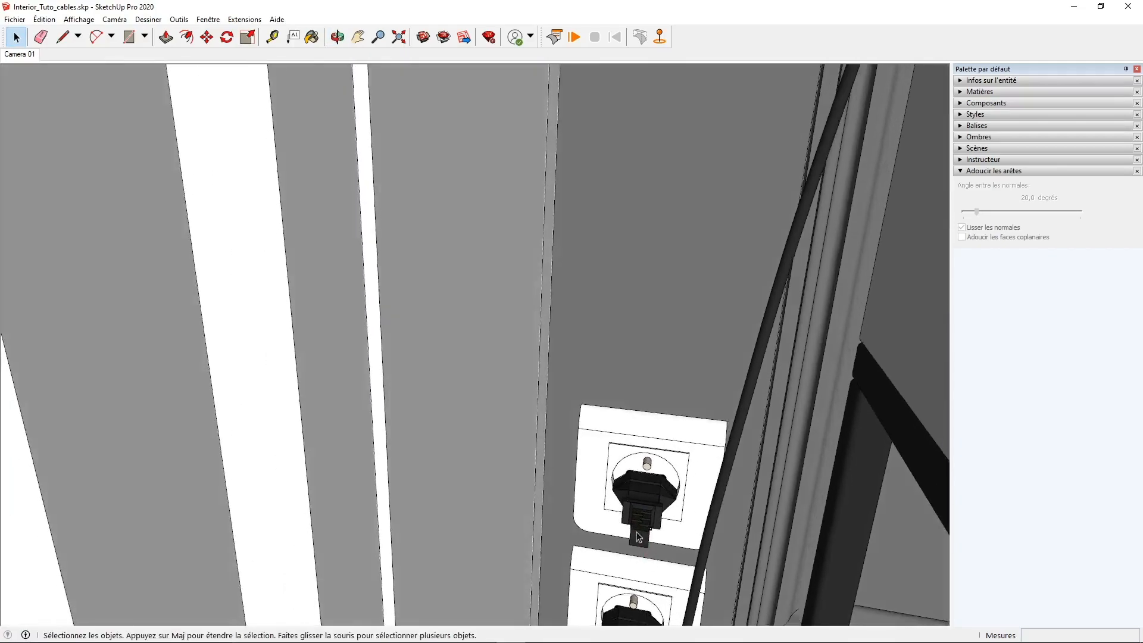
scroll(648, 508, down, 7)
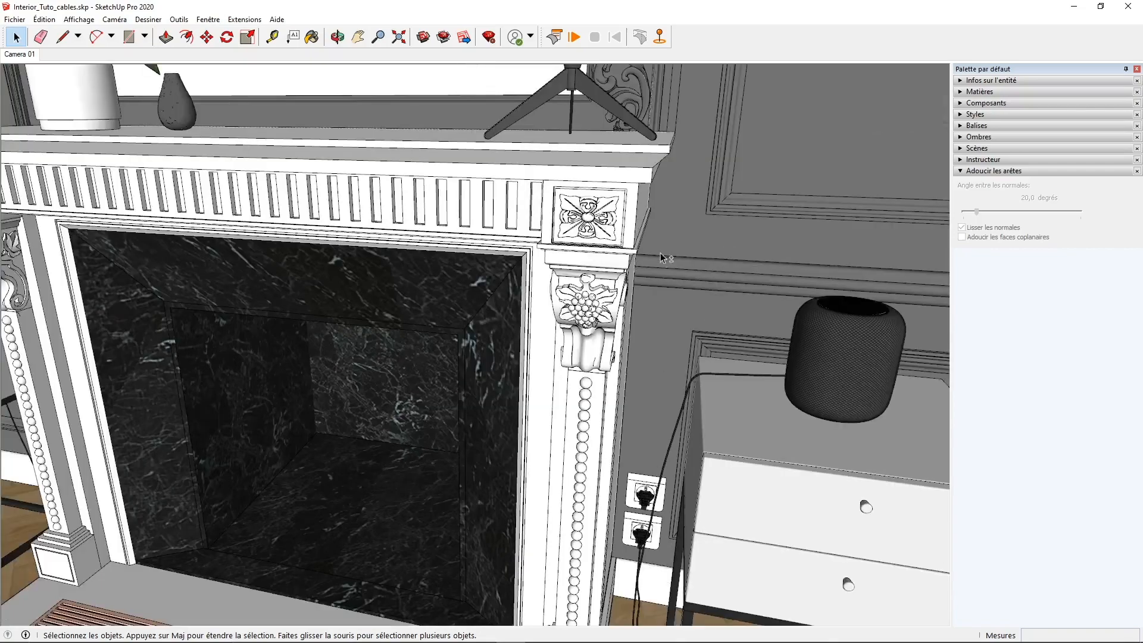
shift+middle_drag(666, 258, 531, 392)
shift+middle_drag(438, 260, 473, 256)
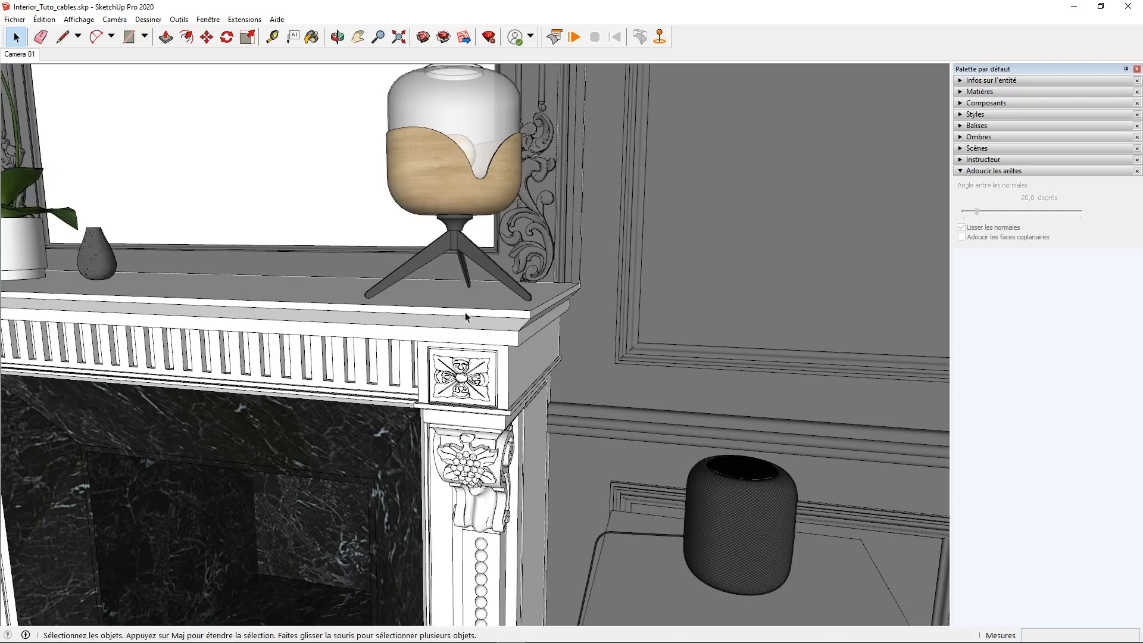
Draw a vertical line about 0.054 m long down the blue axis from the underside of the lamp's central stem.
key(l)
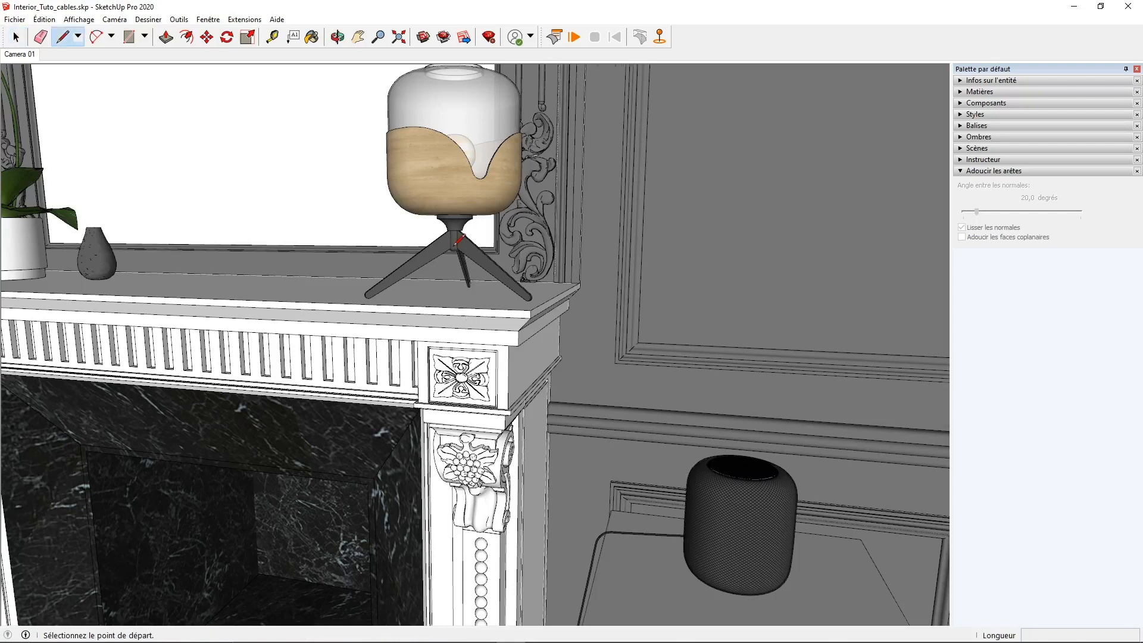
scroll(456, 244, up, 10)
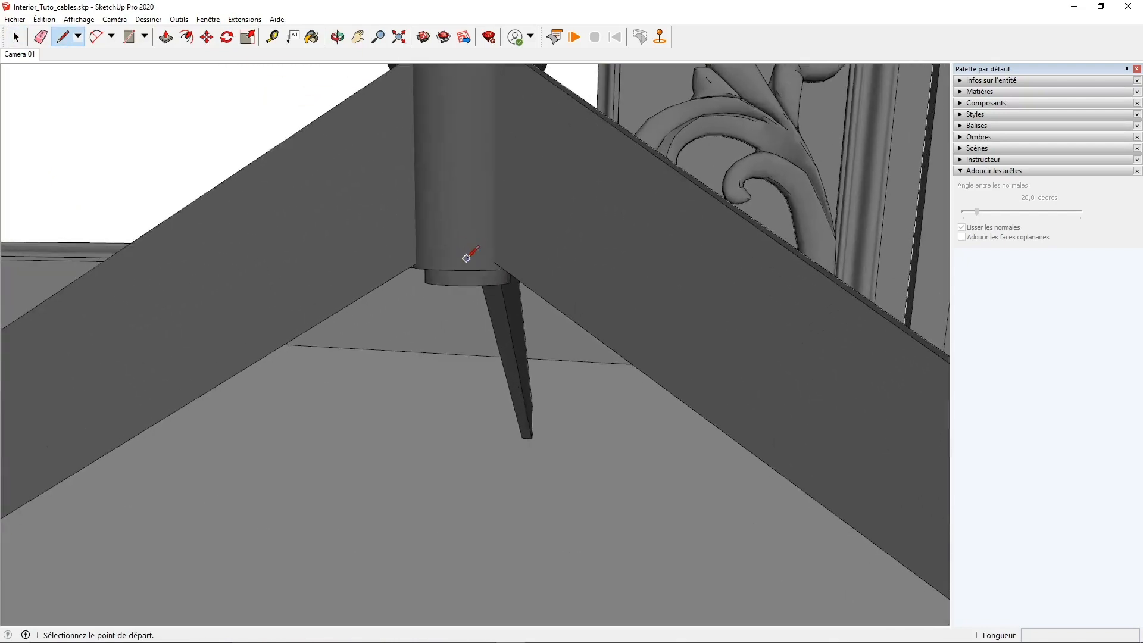
mouse_move(467, 257)
middle_down()
mouse_move(469, 268)
mouse_move(490, 174)
mouse_move(459, 258)
mouse_move(469, 153)
middle_up()
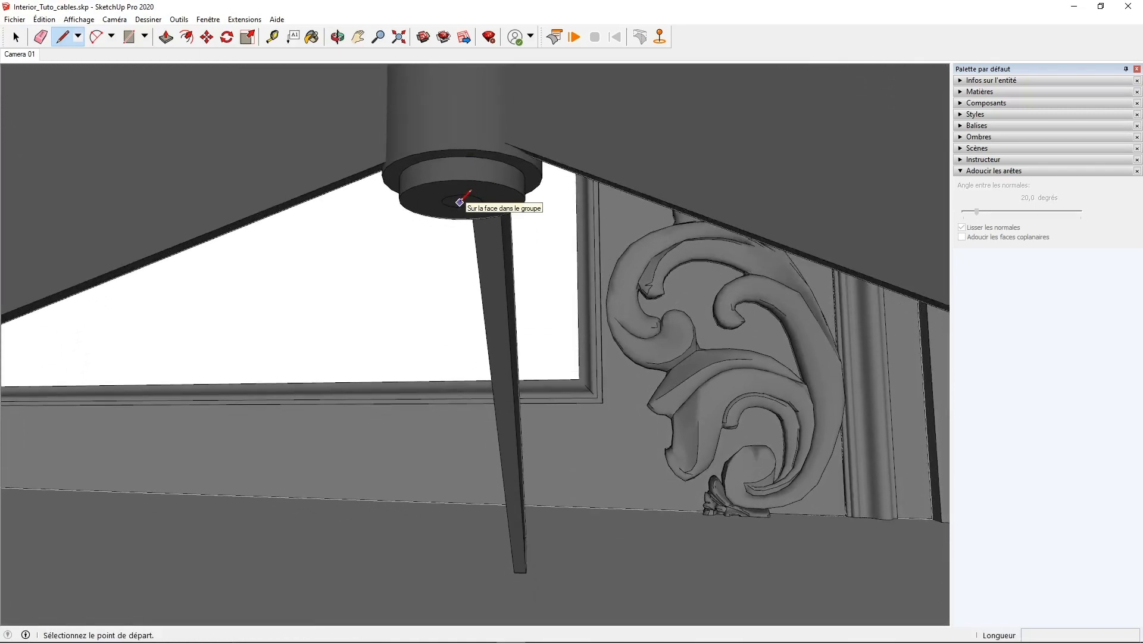
click(459, 203)
scroll(463, 324, down, 4)
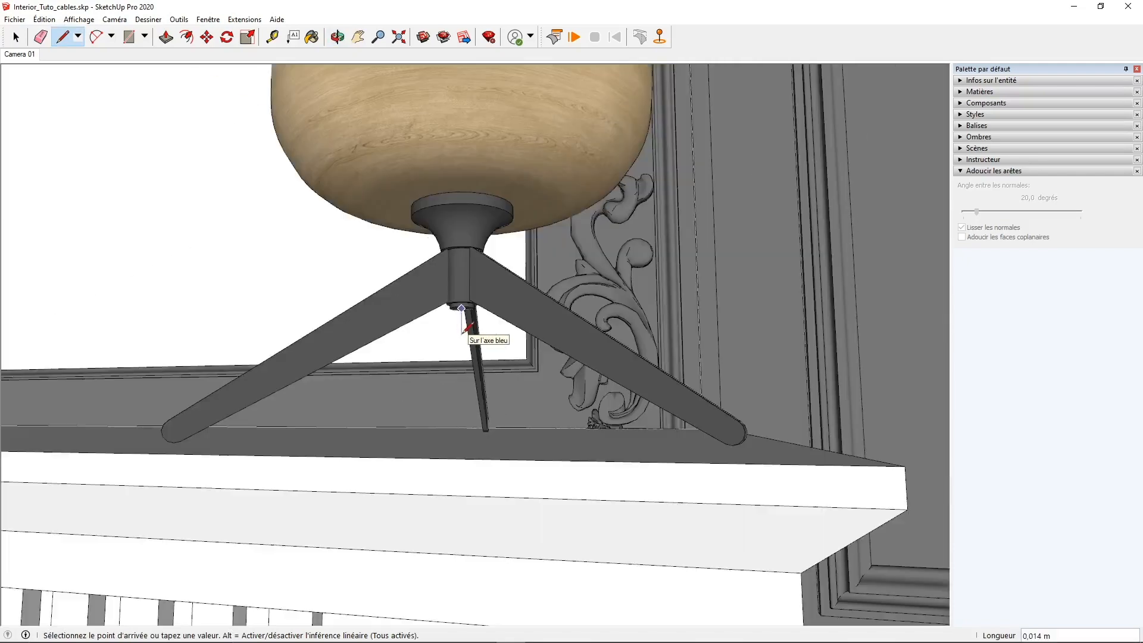
scroll(462, 330, down, 2)
middle_drag(481, 446, 445, 502)
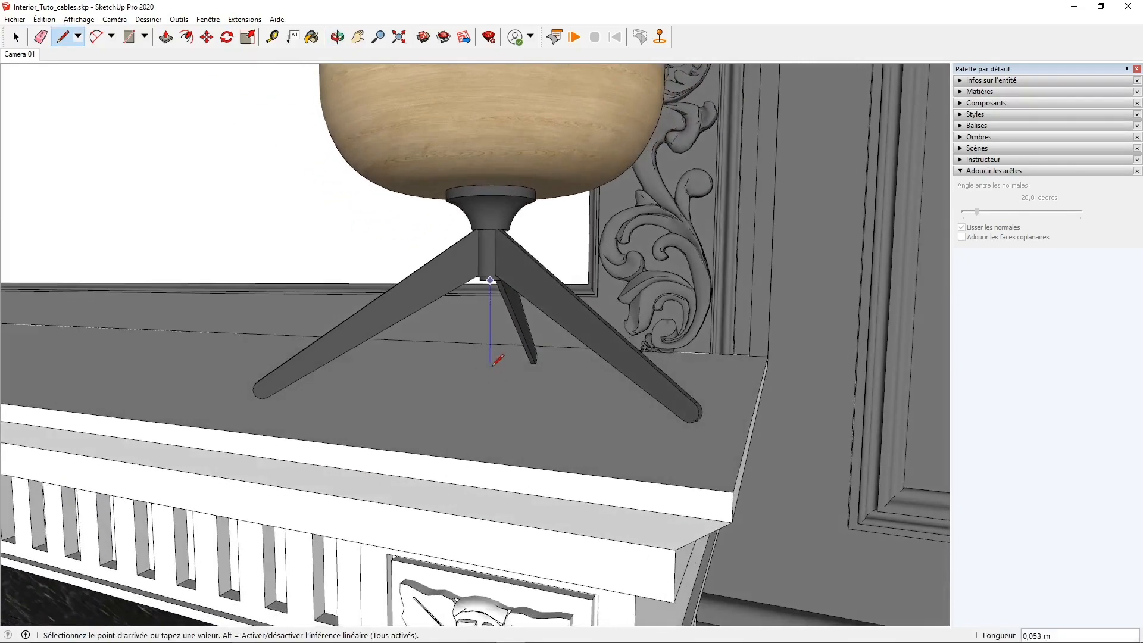
key(Up)
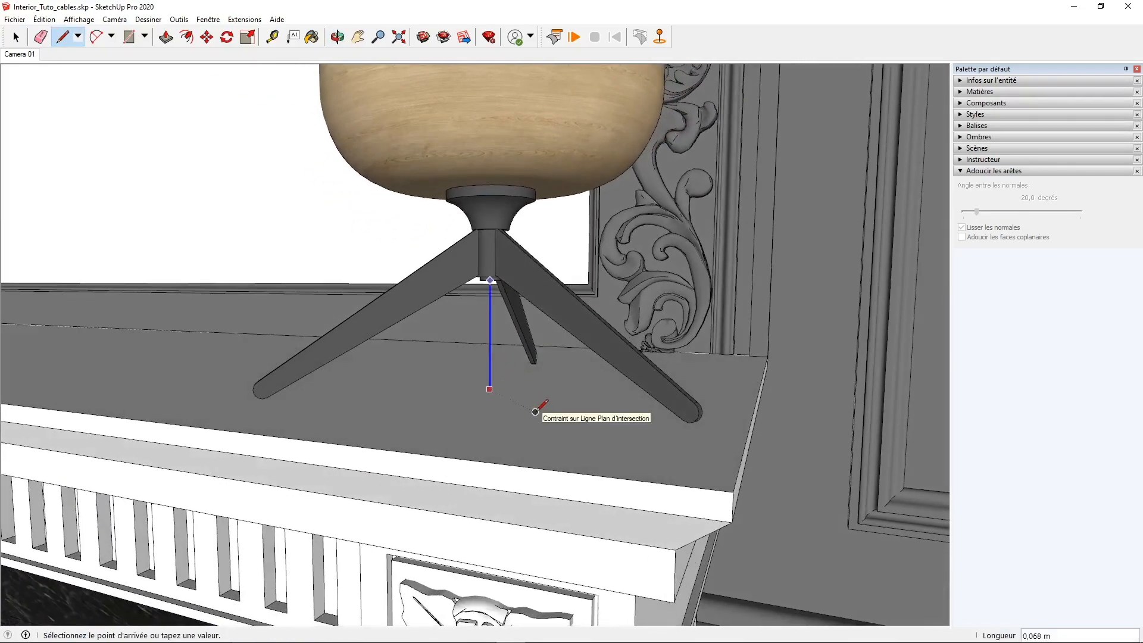
key(Up)
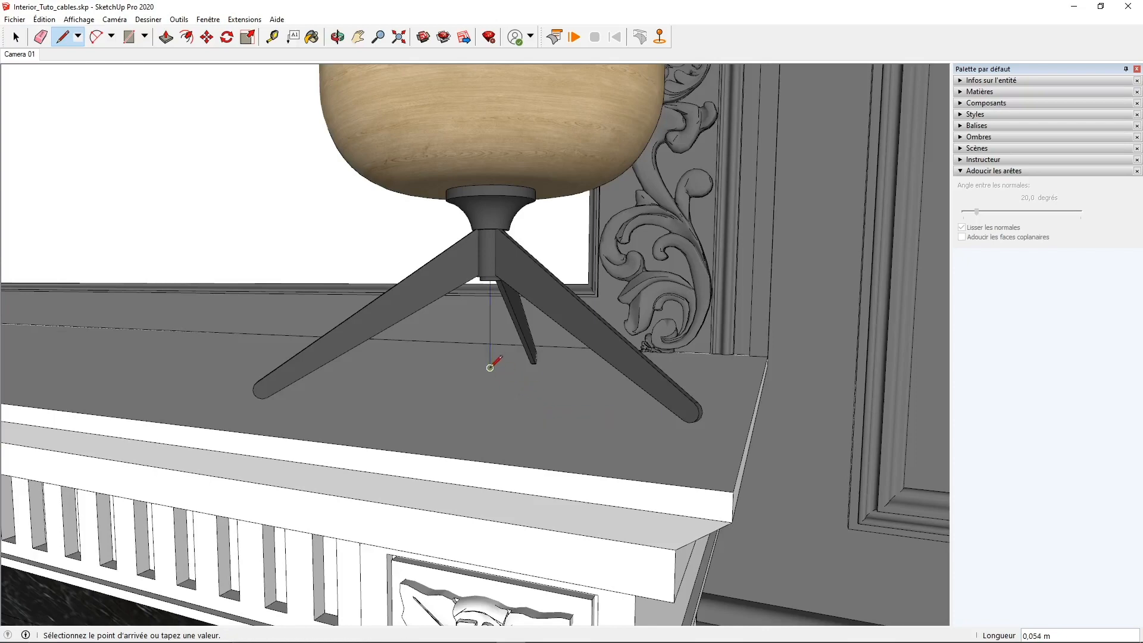
Continue the path with a segment about 0.18 m long on the green axis, from under the lamp past the mantel's edge.
middle_drag(493, 360, 557, 378)
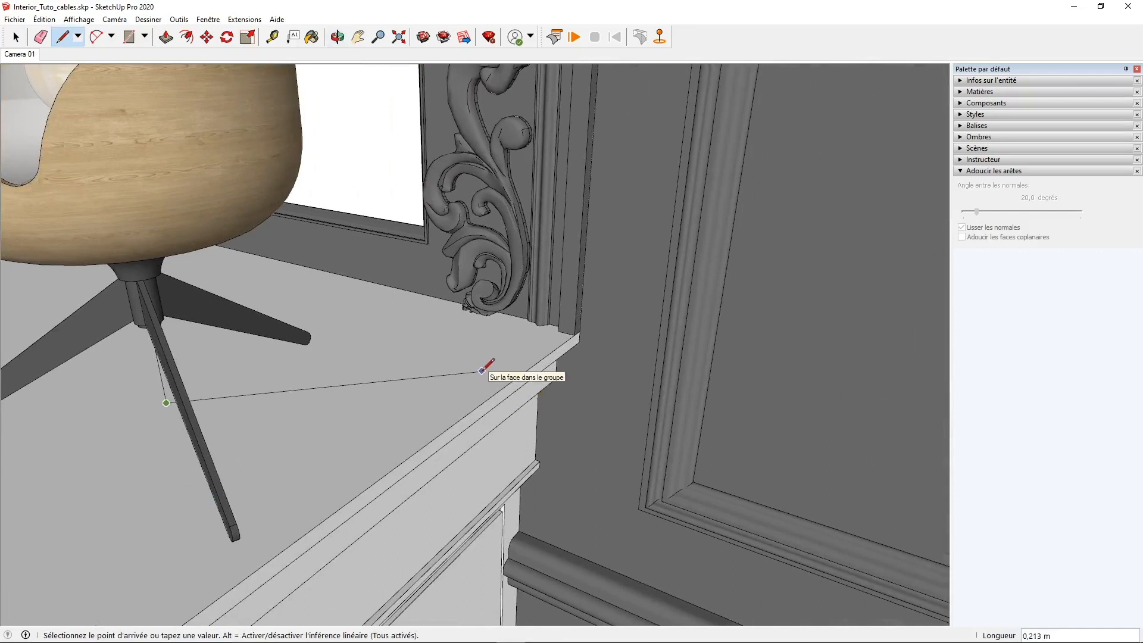
key(alt)
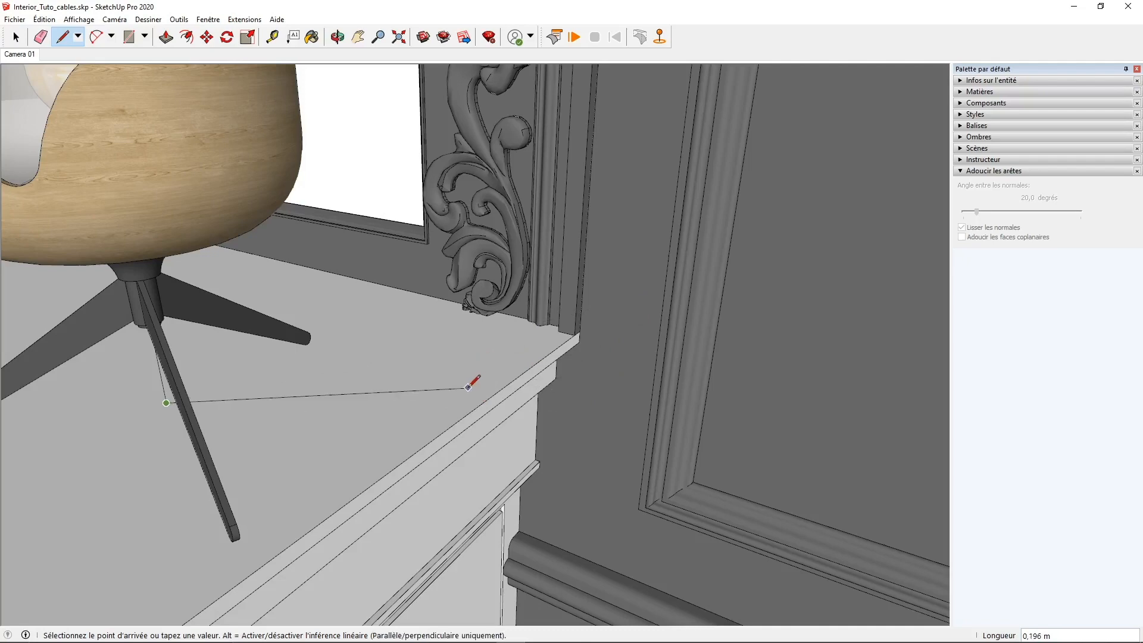
key(alt)
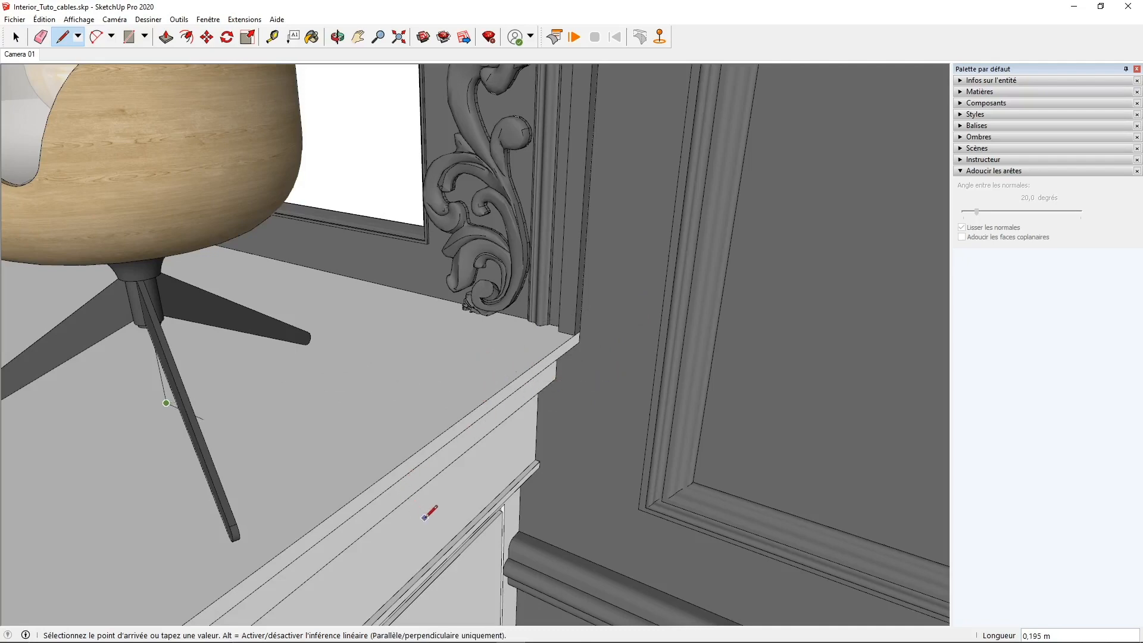
mouse_move(397, 544)
middle_down()
mouse_move(277, 513)
mouse_move(241, 446)
middle_up()
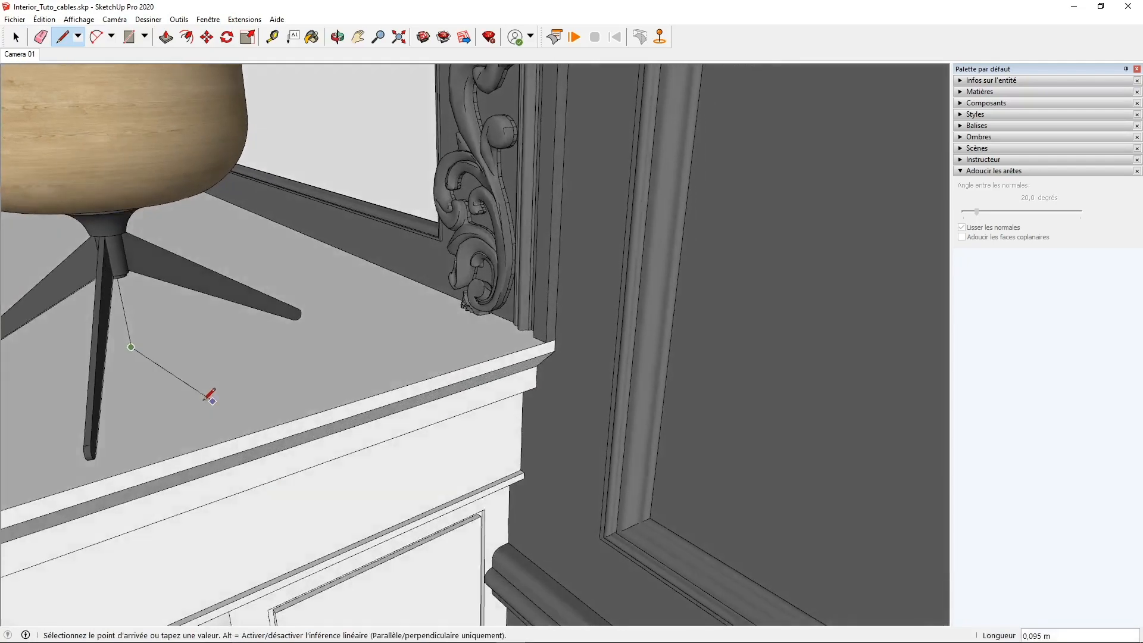
click(179, 388)
mouse_move(187, 400)
middle_down()
mouse_move(381, 425)
mouse_move(438, 476)
mouse_move(373, 439)
mouse_move(383, 454)
mouse_move(417, 427)
mouse_move(513, 454)
middle_up()
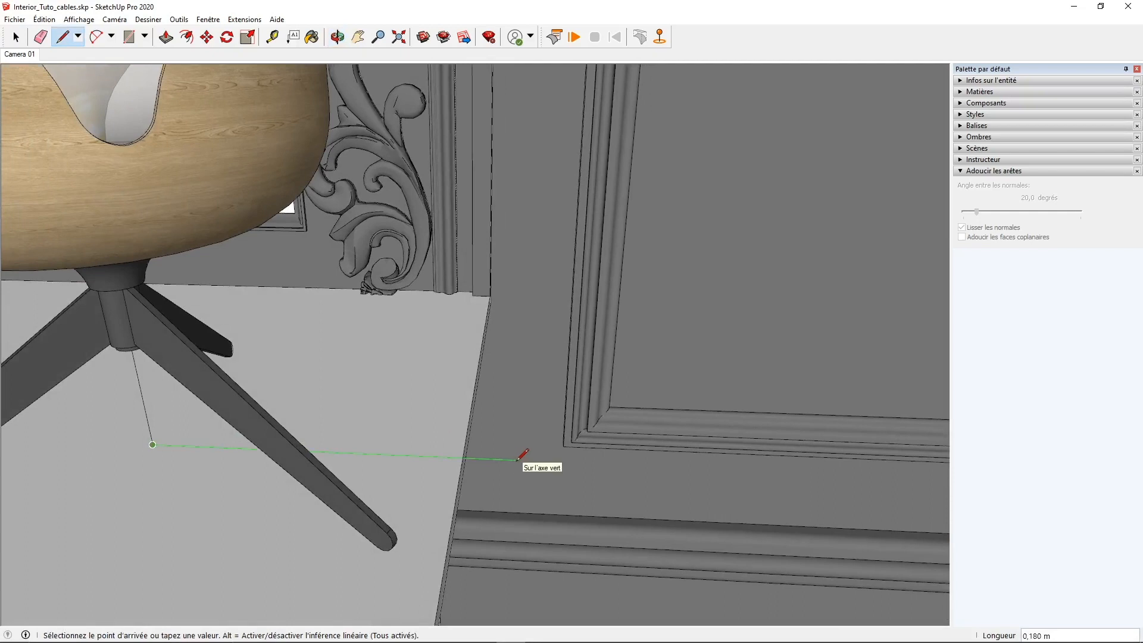
click(517, 459)
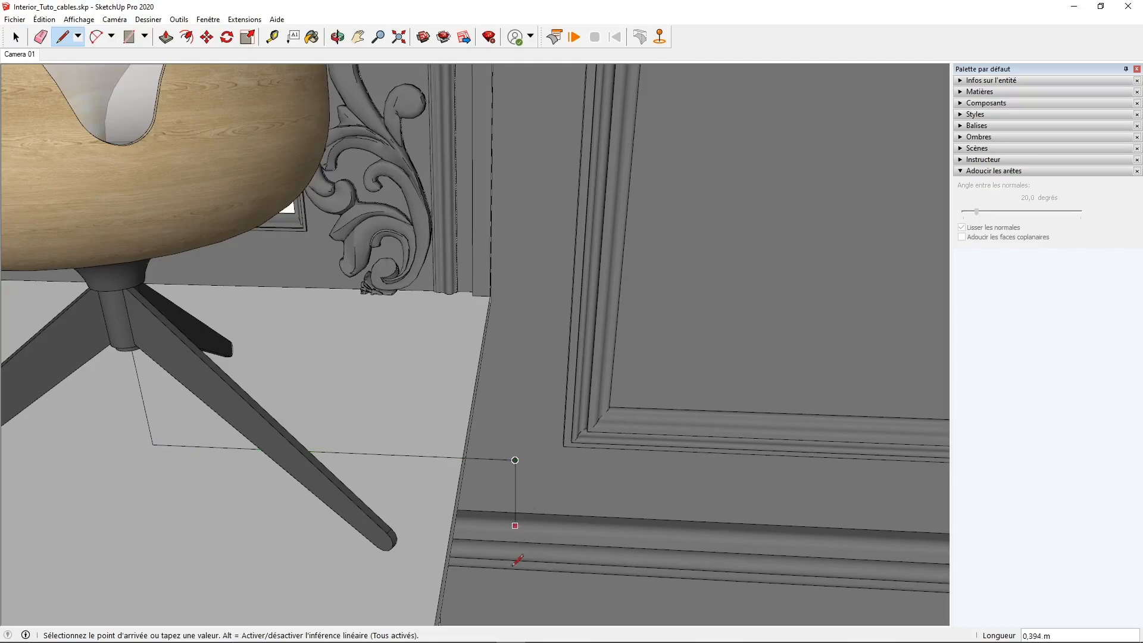
Extend the path about 0.783 m down the blue axis, level with the plug in the upper wall socket.
scroll(518, 561, up, 5)
scroll(439, 345, down, 5)
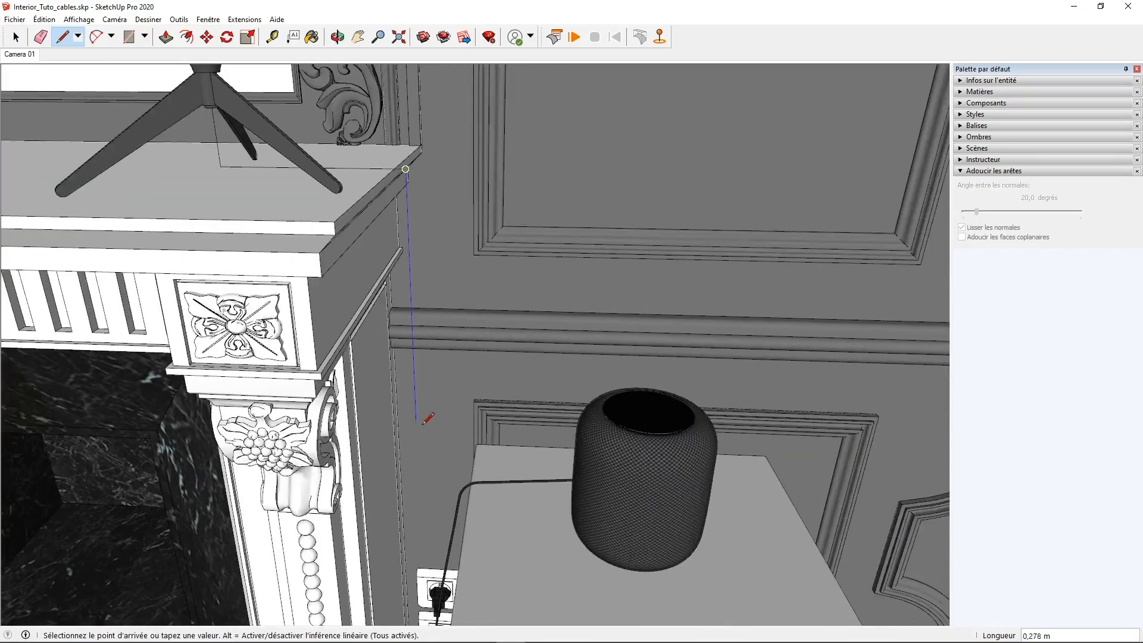
scroll(539, 457, up, 3)
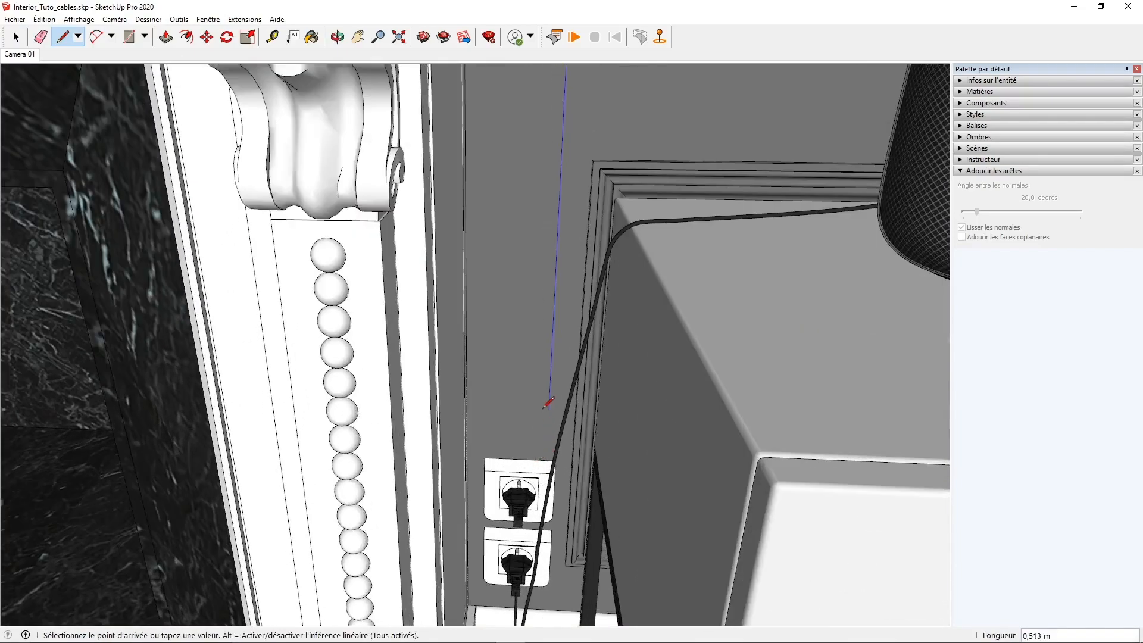
scroll(518, 515, up, 5)
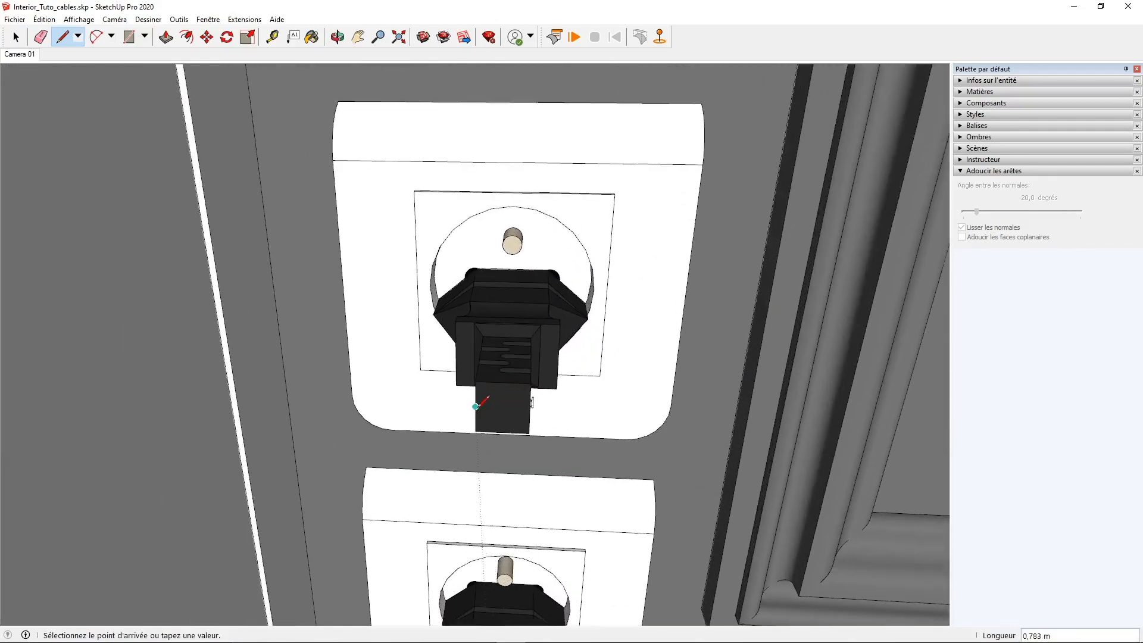
Add a short path segment about 0.018 m long on the green axis, aligned with the upper socket's plug.
scroll(491, 409, down, 5)
middle_drag(507, 411, 534, 260)
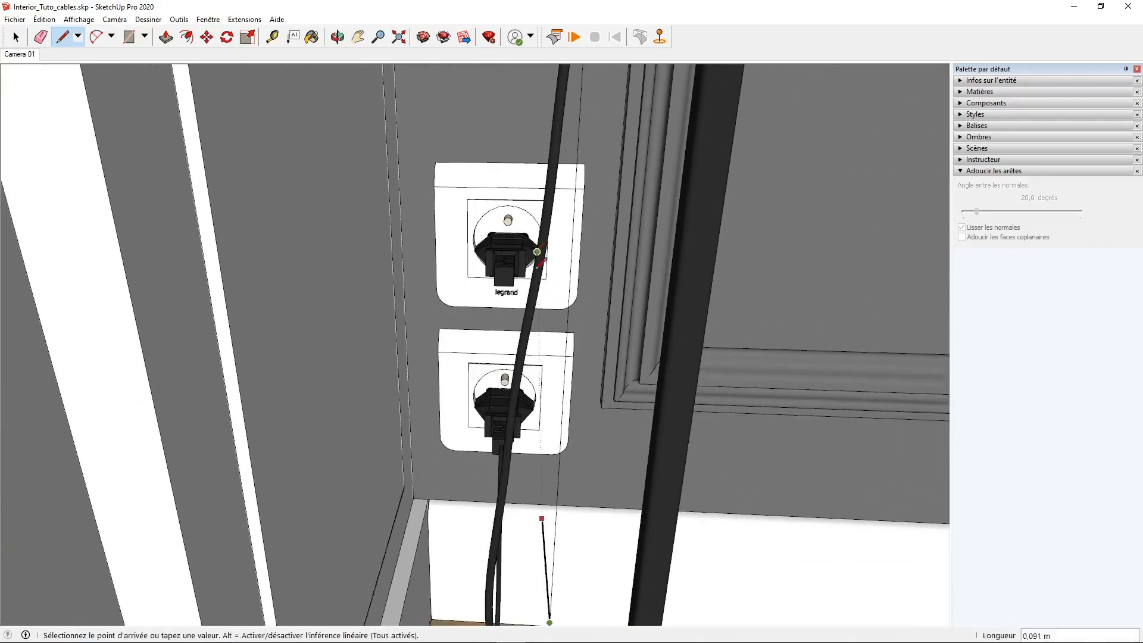
scroll(533, 266, down, 1)
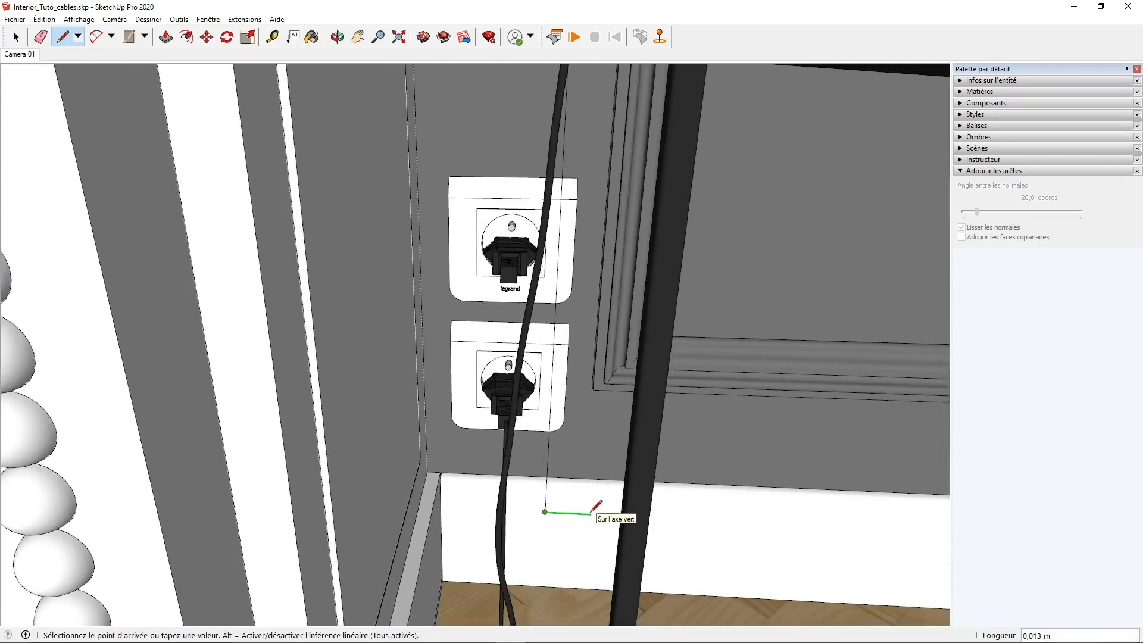
scroll(503, 274, up, 3)
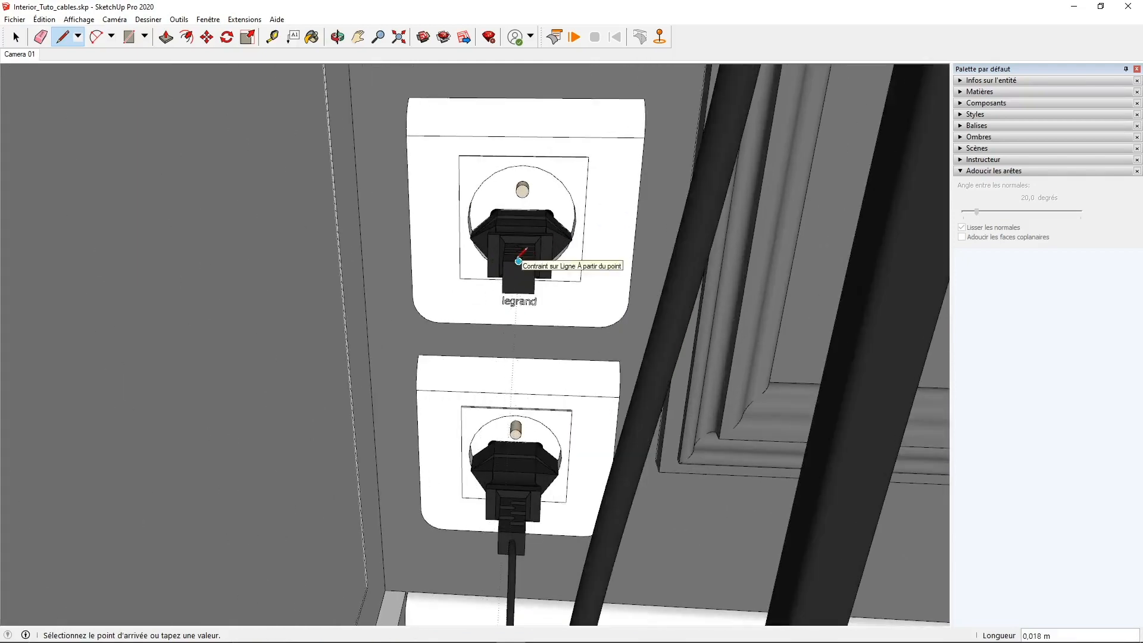
Finish the path with a segment about 0.223 m long ending at the cable outlet of the upper socket's plug.
scroll(518, 261, down, 2)
scroll(518, 261, down, 1)
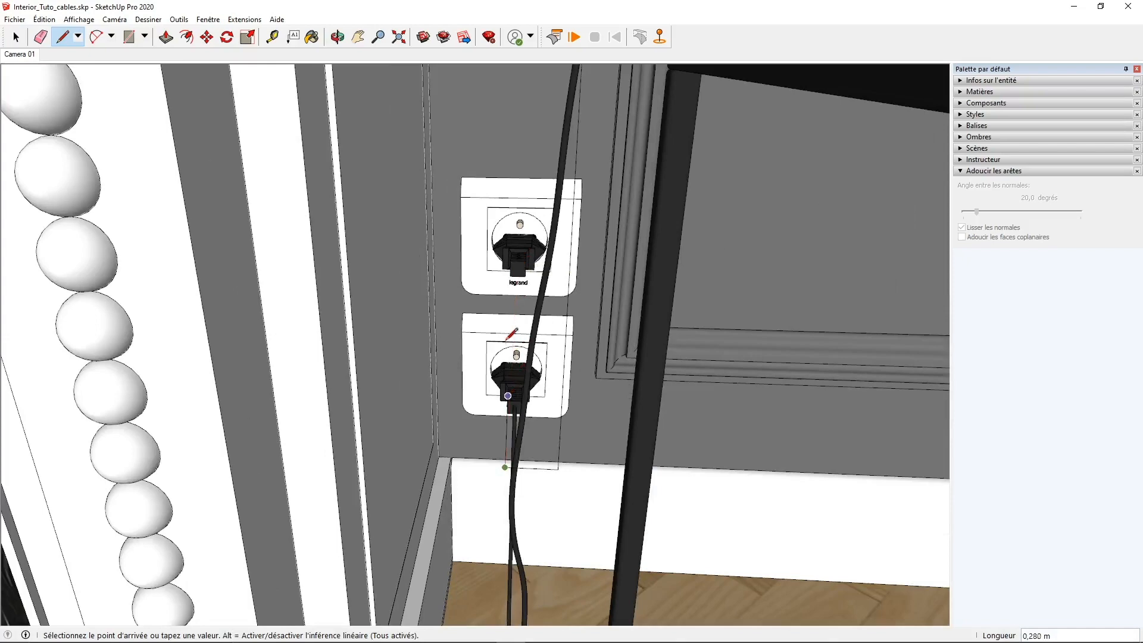
mouse_move(503, 317)
middle_down()
mouse_move(426, 214)
mouse_move(438, 244)
mouse_move(385, 284)
middle_up()
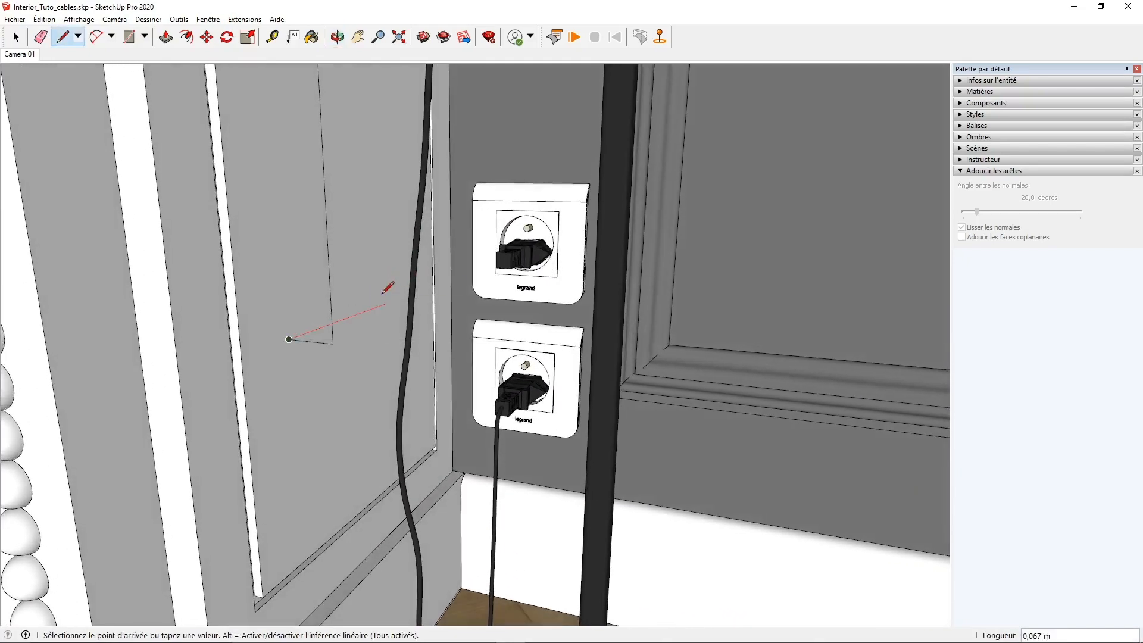
scroll(524, 247, up, 3)
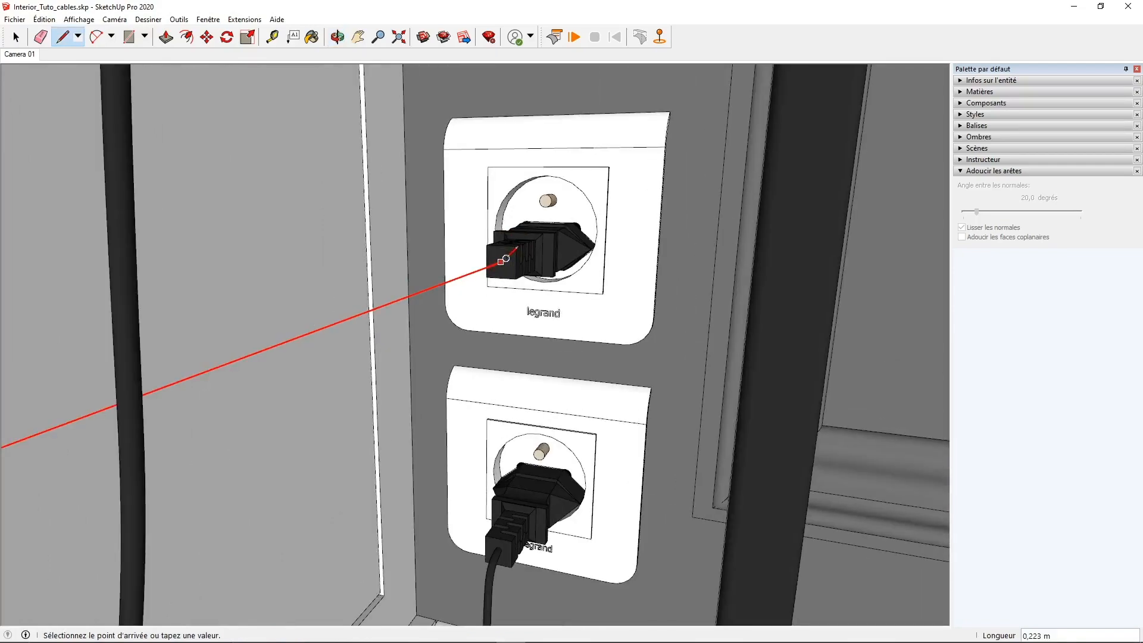
click(524, 247)
key(space)
Select all connected edges of the cable path and make them a group.
scroll(523, 246, down, 6)
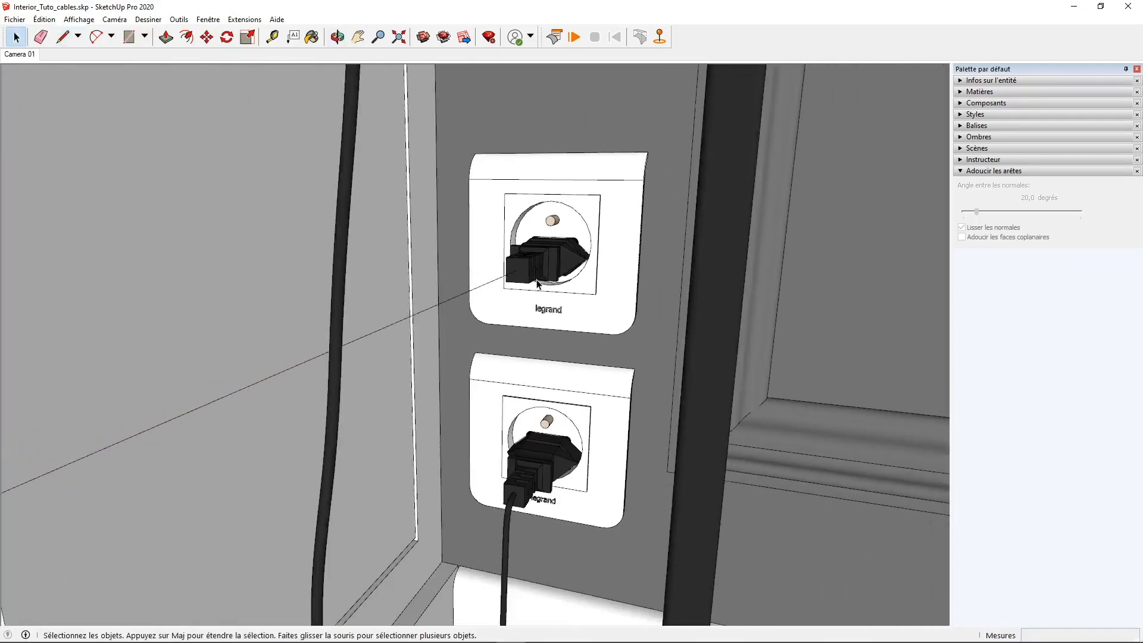
shift+middle_drag(536, 272, 566, 498)
scroll(546, 424, down, 3)
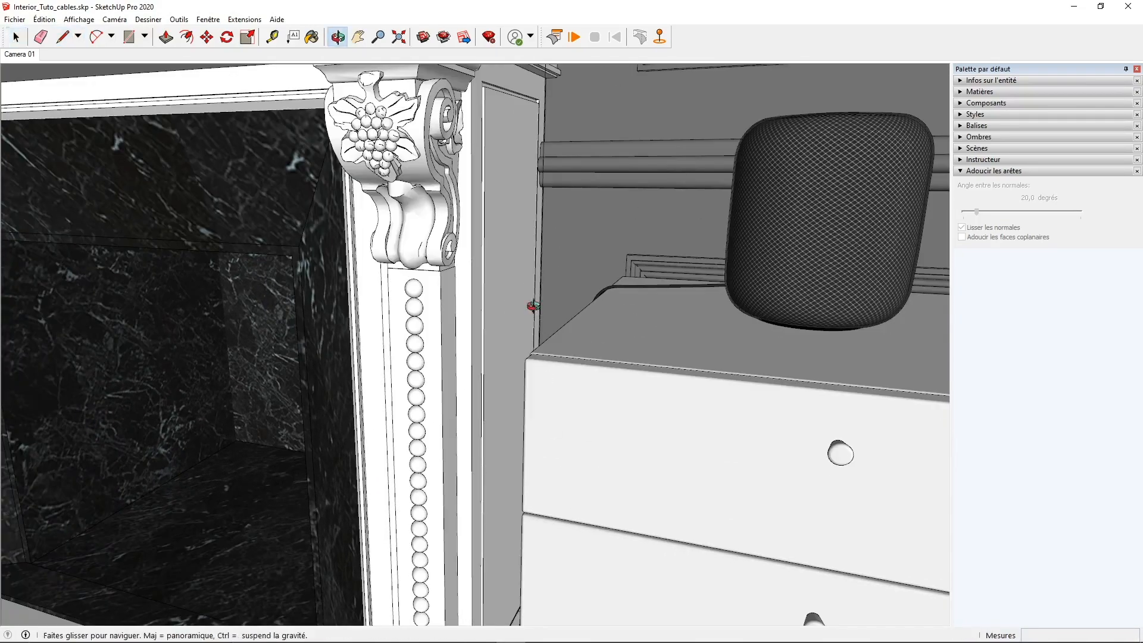
middle_drag(533, 306, 516, 256)
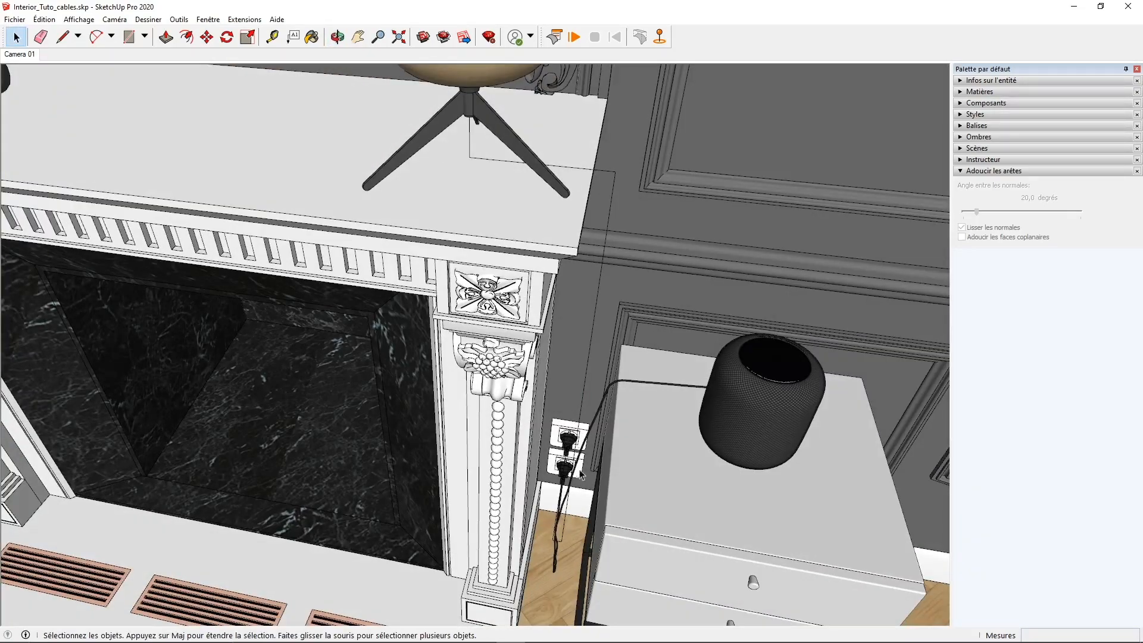
middle_drag(603, 187, 432, 322)
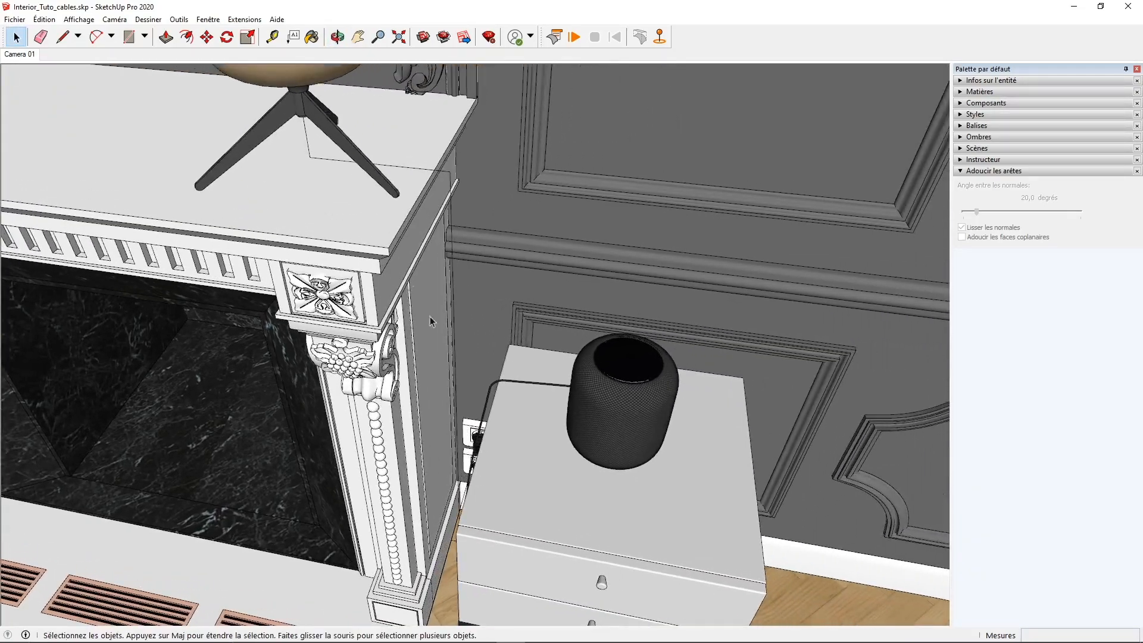
click(320, 160)
right_click(320, 159)
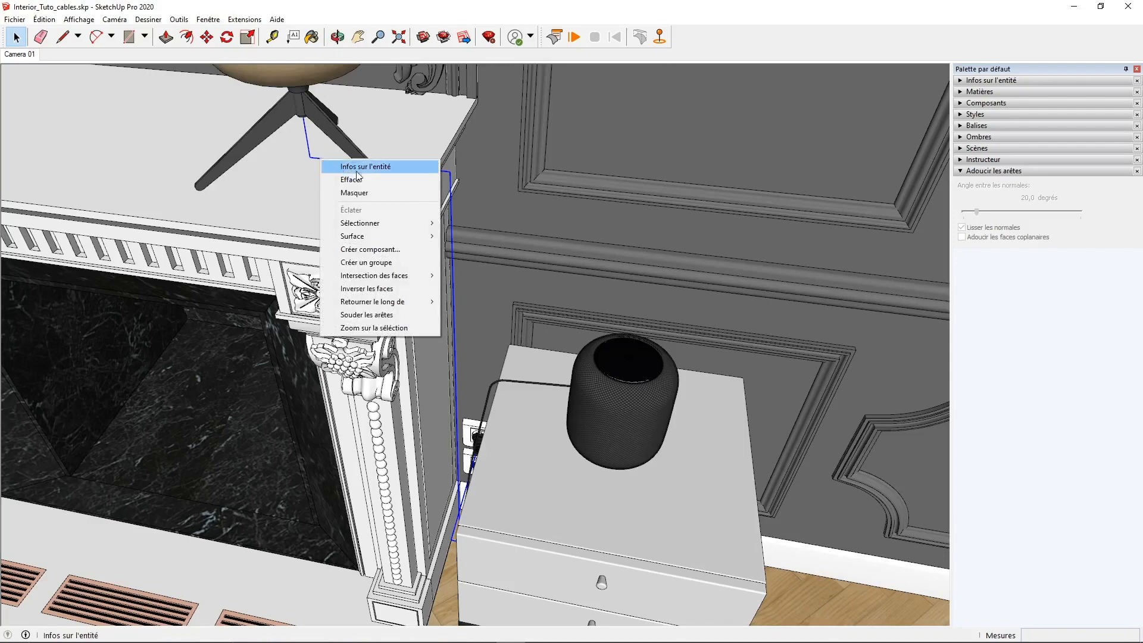
click(364, 266)
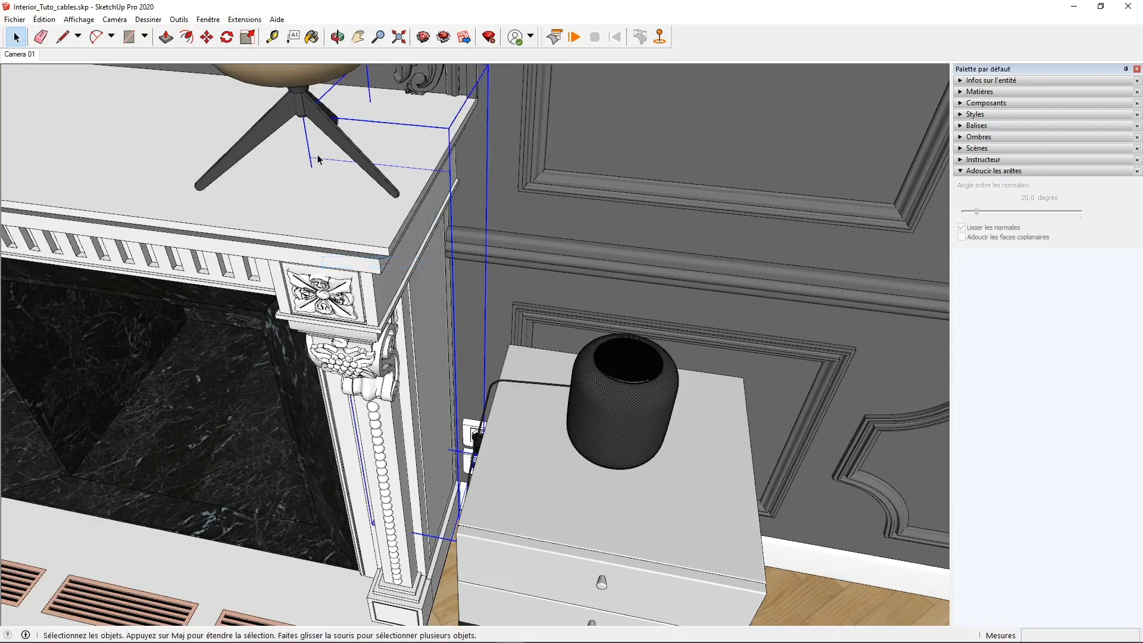
Open the path group and divide the vertical edge under the lamp's stem into 4 segments of about 0.013 m.
scroll(416, 219, up, 5)
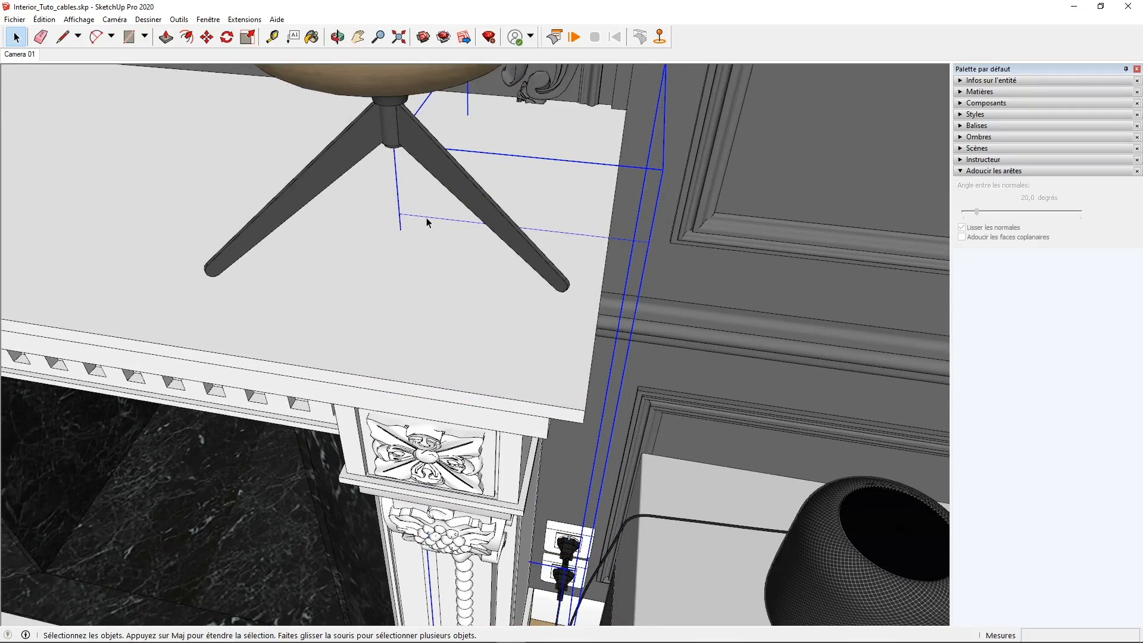
double_click(427, 220)
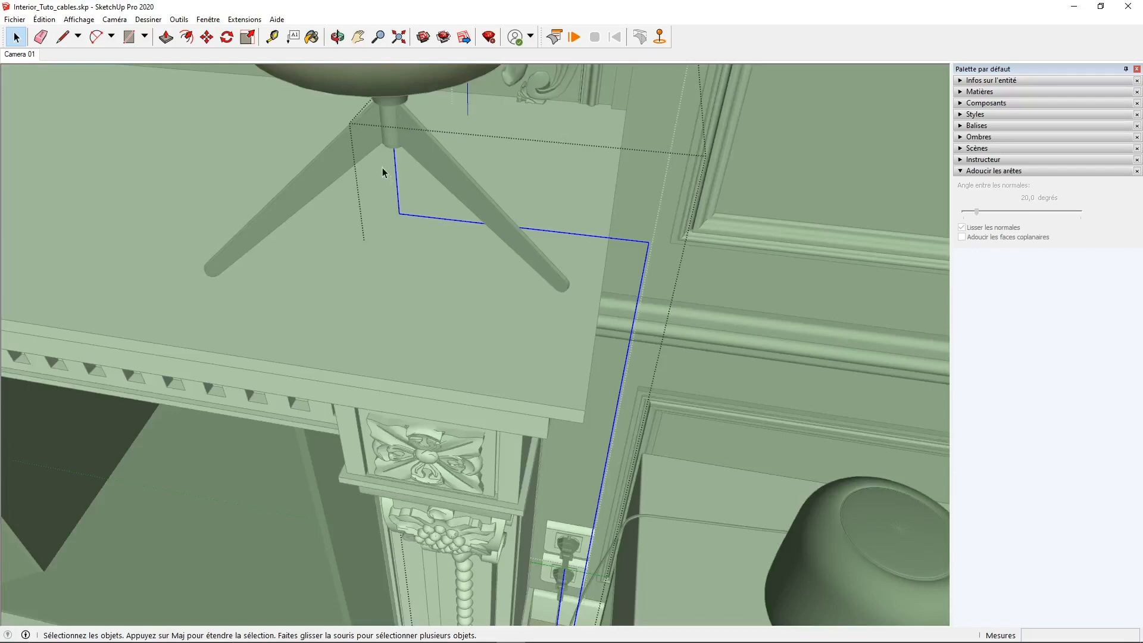
click(396, 178)
shift+middle_drag(612, 562, 631, 622)
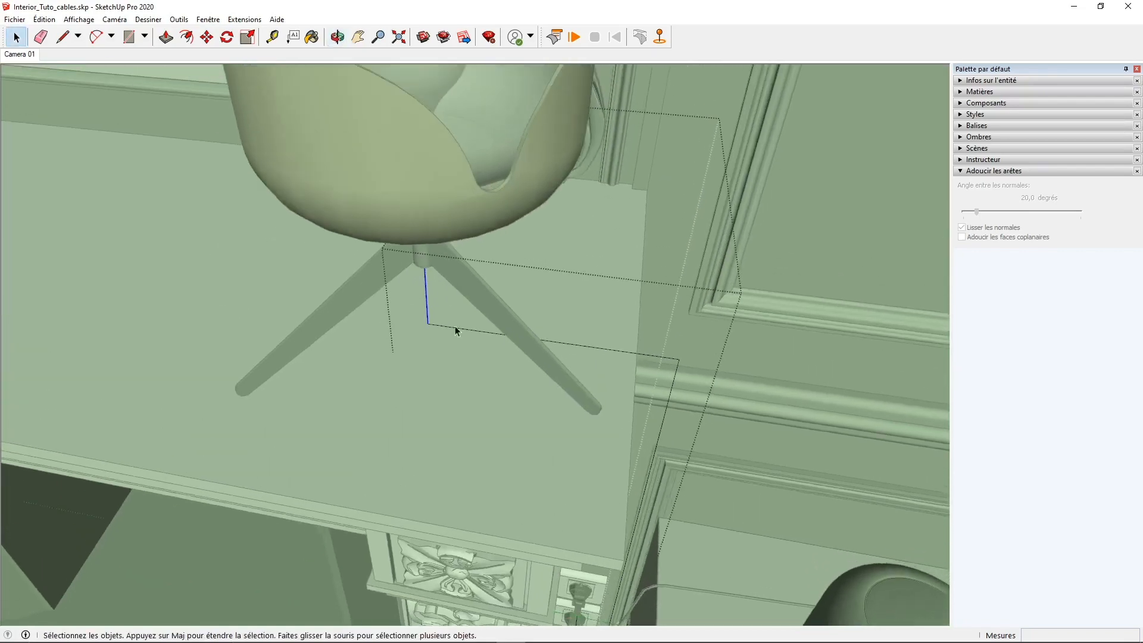
scroll(455, 327, up, 3)
right_click(412, 296)
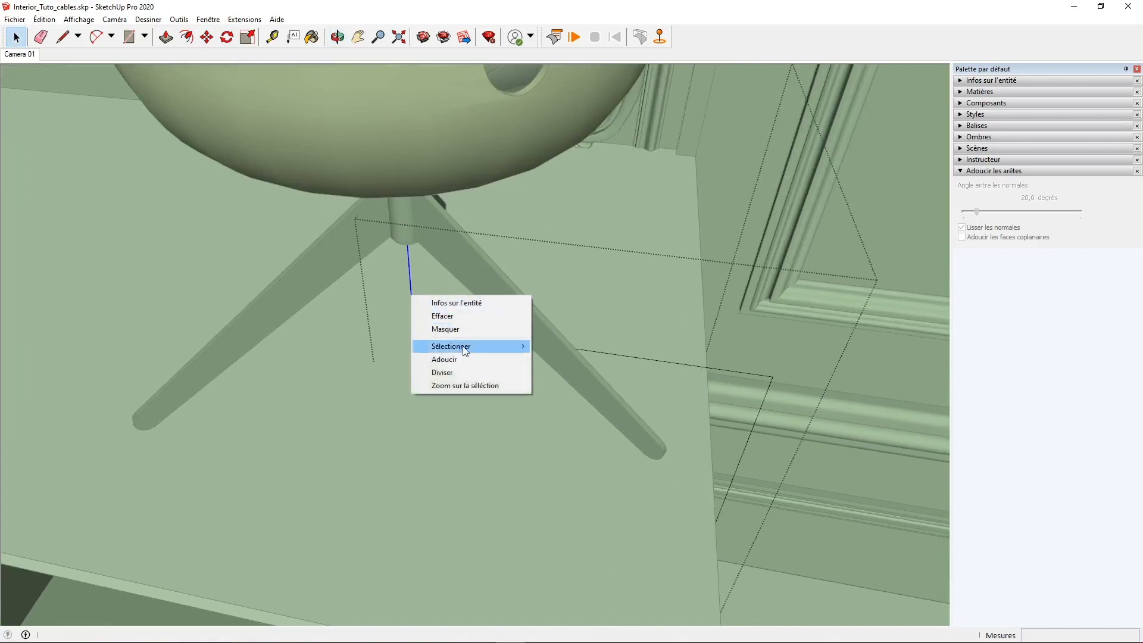
click(452, 373)
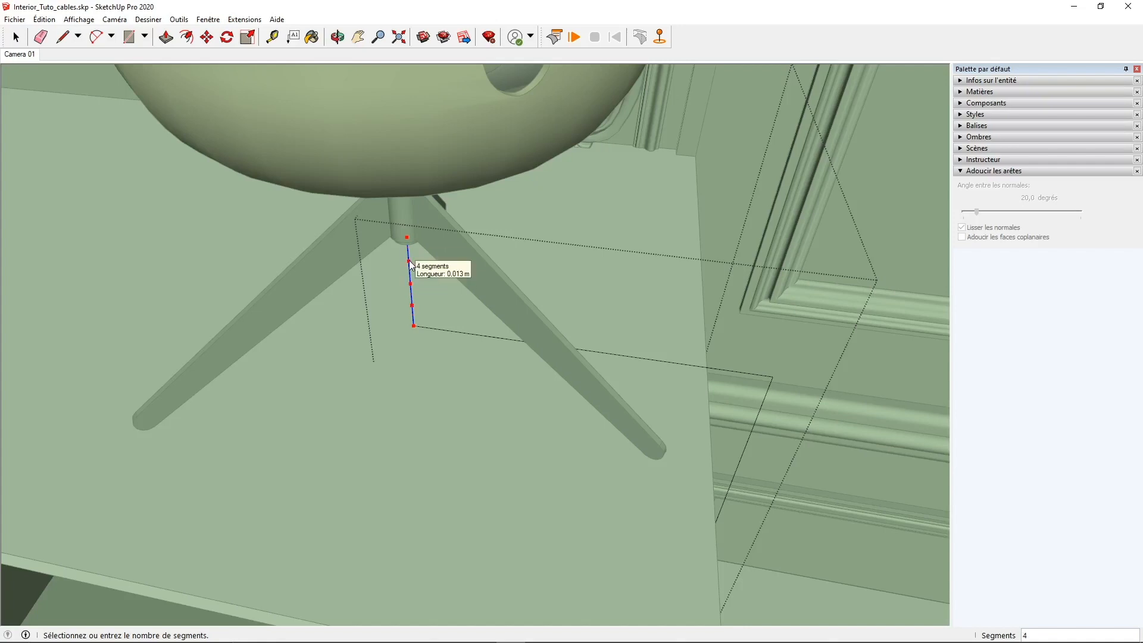
click(410, 267)
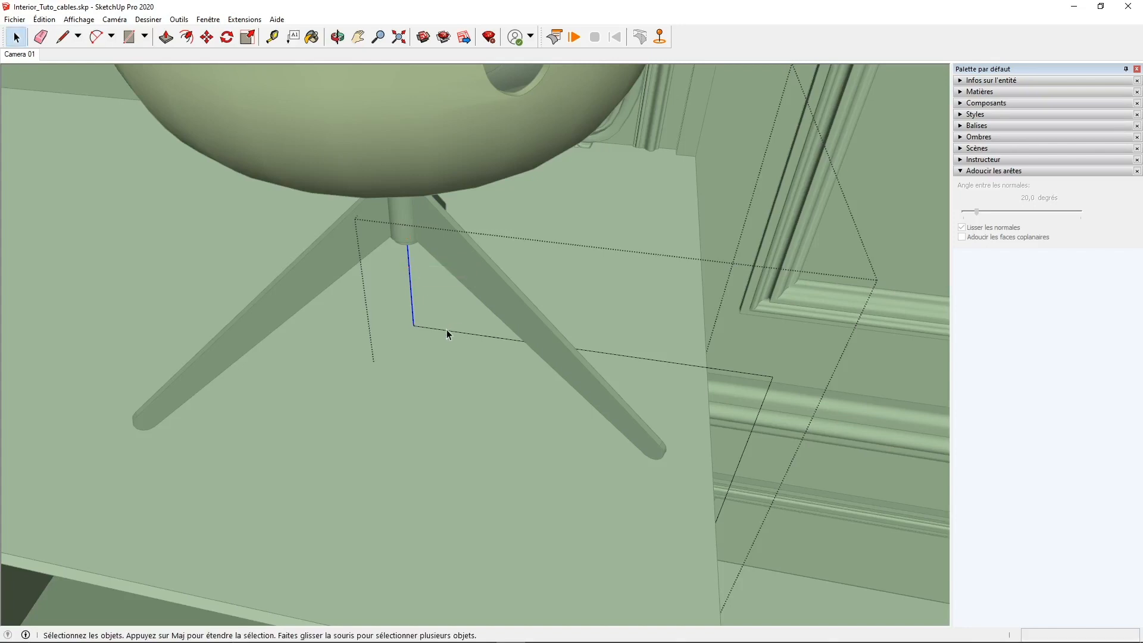
Divide the horizontal edge running from under the lamp past the mantel's edge into short equal segments.
right_click(446, 330)
click(509, 405)
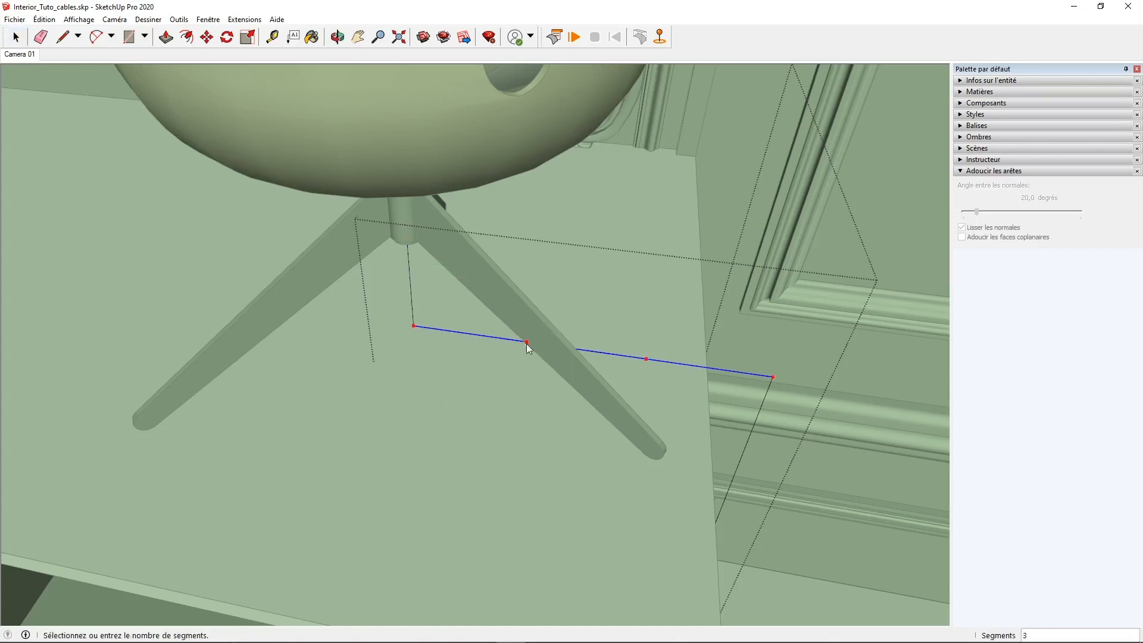
click(448, 330)
Divide the long vertical edge beside the mantel into 42 segments of about 0.019 m.
middle_drag(448, 329, 366, 308)
click(478, 231)
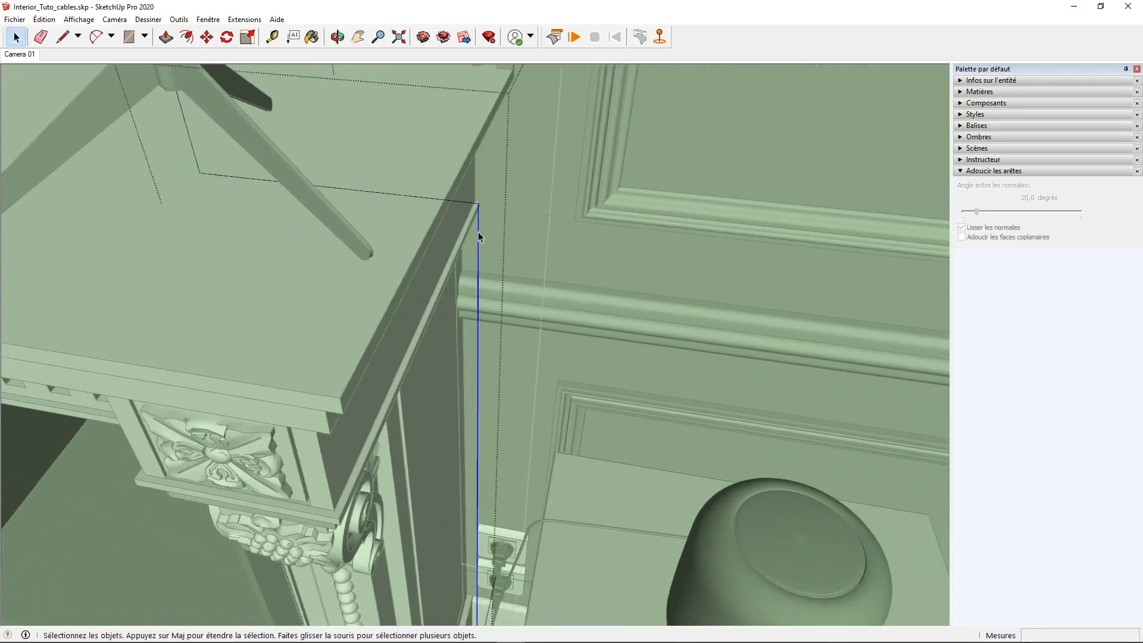
right_click(478, 232)
click(537, 310)
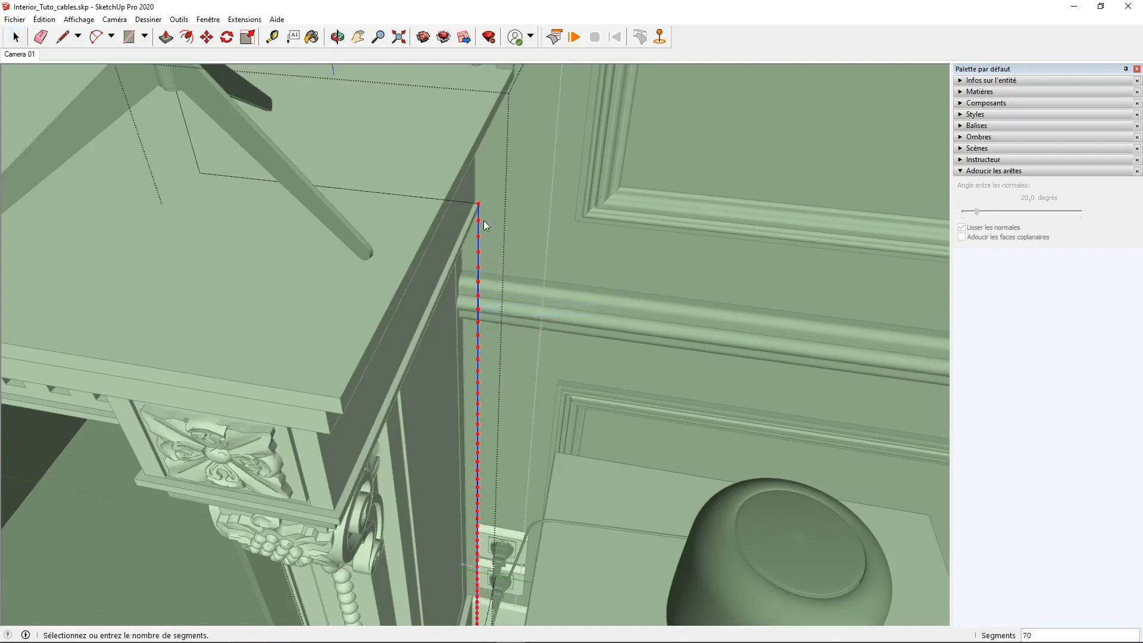
scroll(483, 221, up, 3)
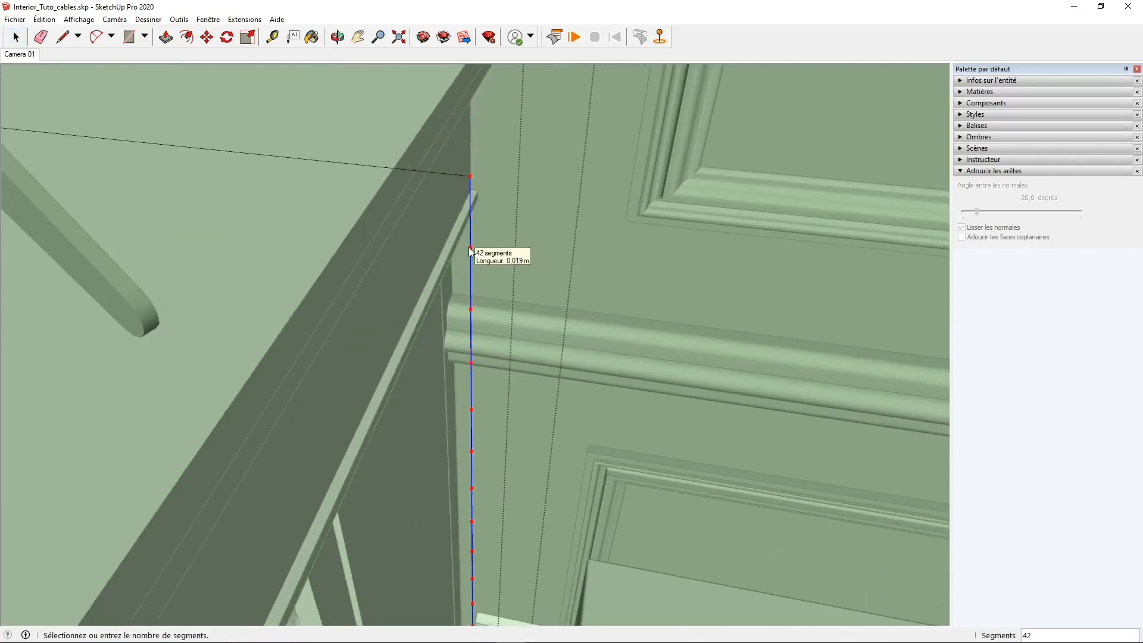
click(469, 244)
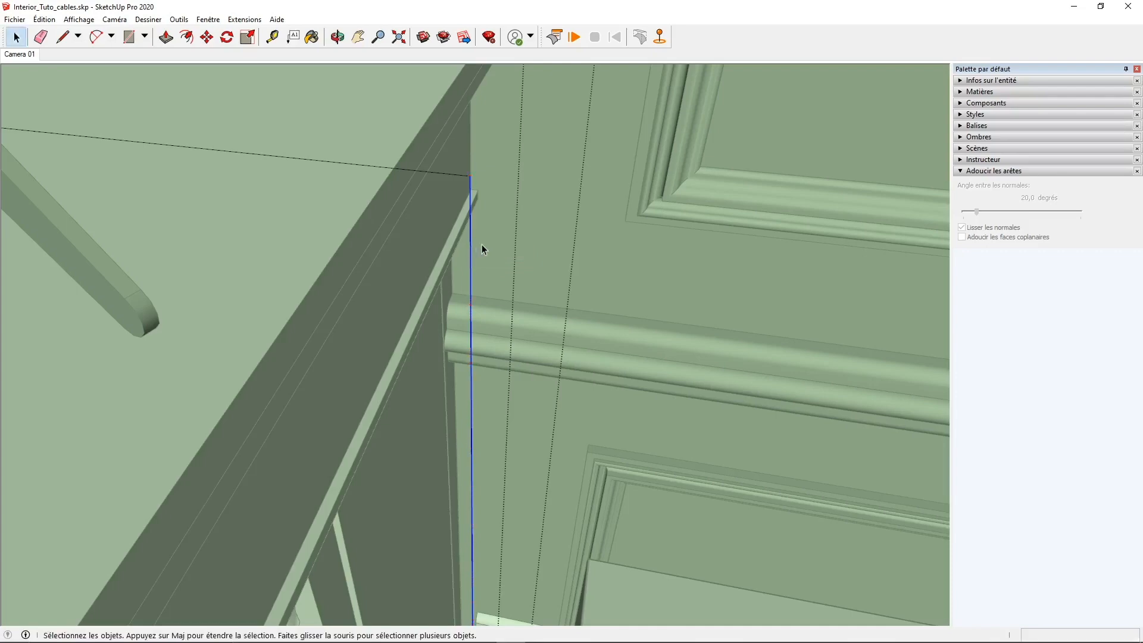
Divide the short horizontal edge at the bottom of the path into 2 segments.
scroll(482, 250, down, 10)
scroll(475, 403, up, 14)
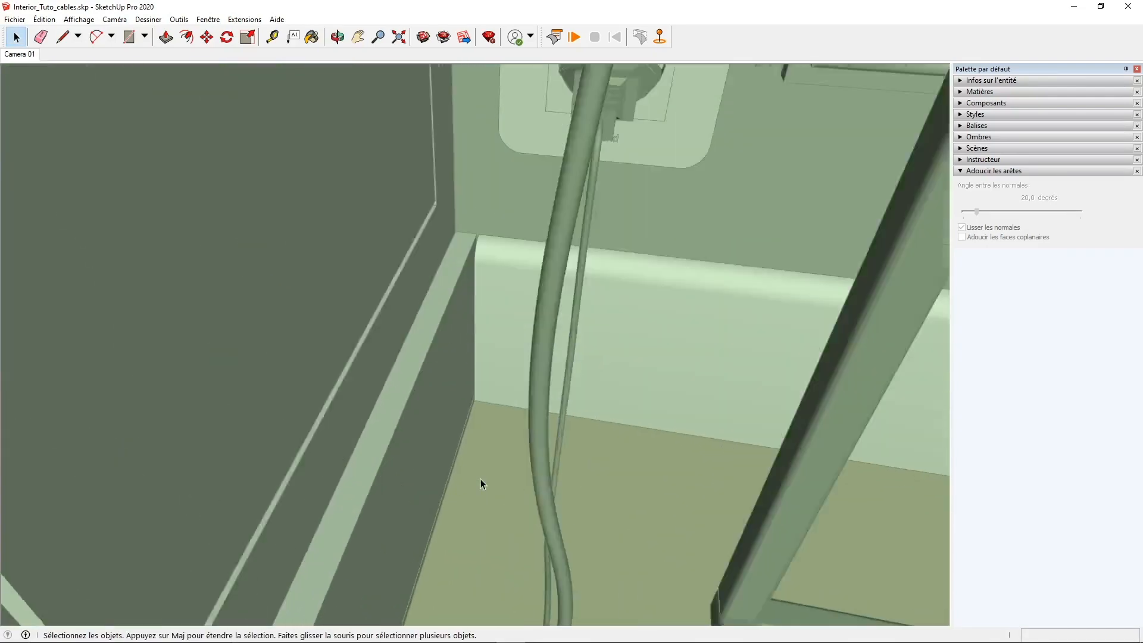
scroll(481, 479, down, 5)
click(460, 517)
right_click(458, 514)
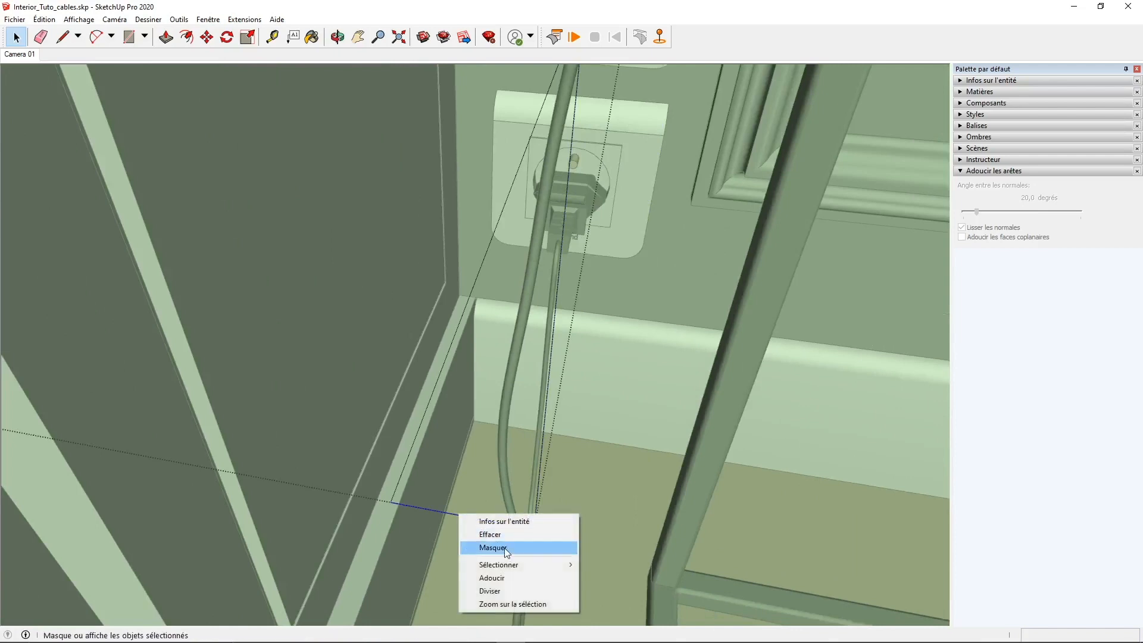
click(510, 590)
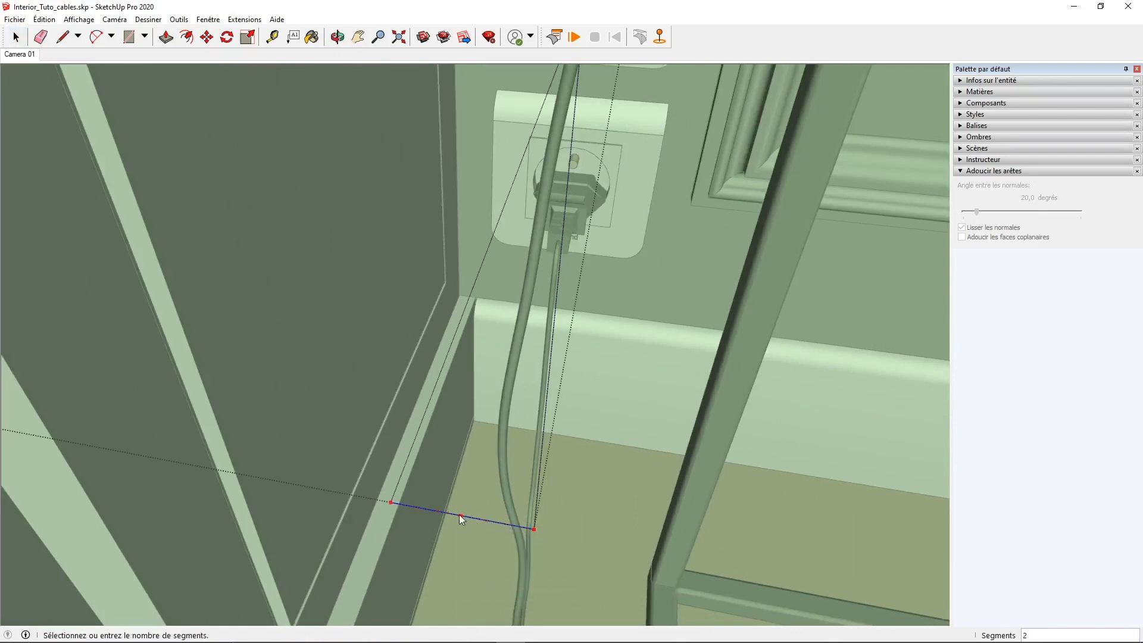
click(459, 515)
key(l)
click(534, 528)
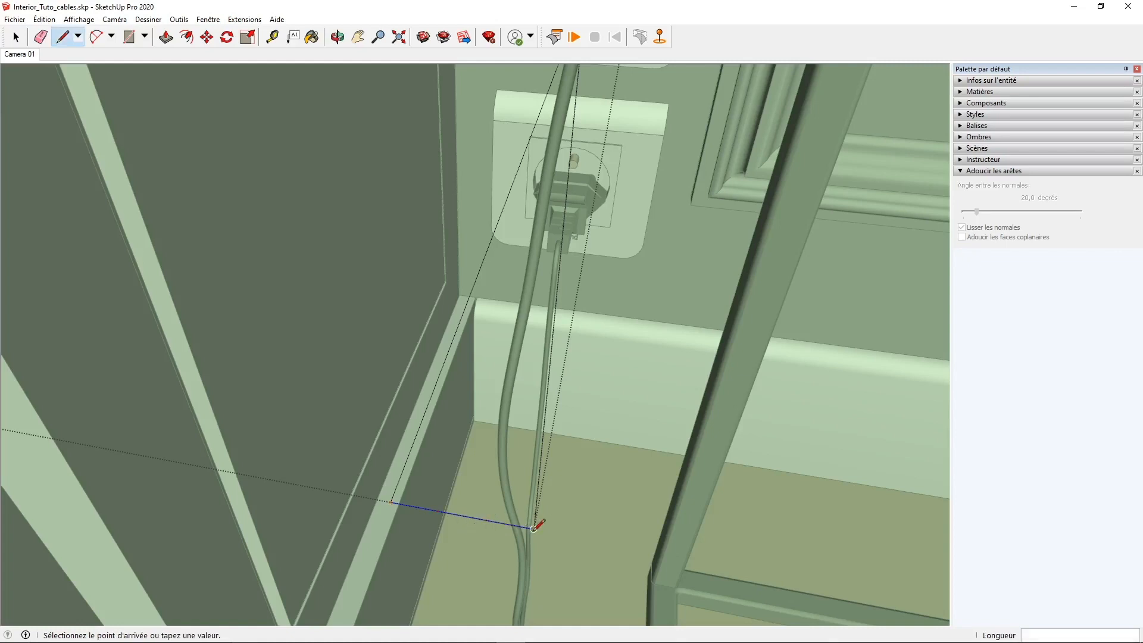
key(space)
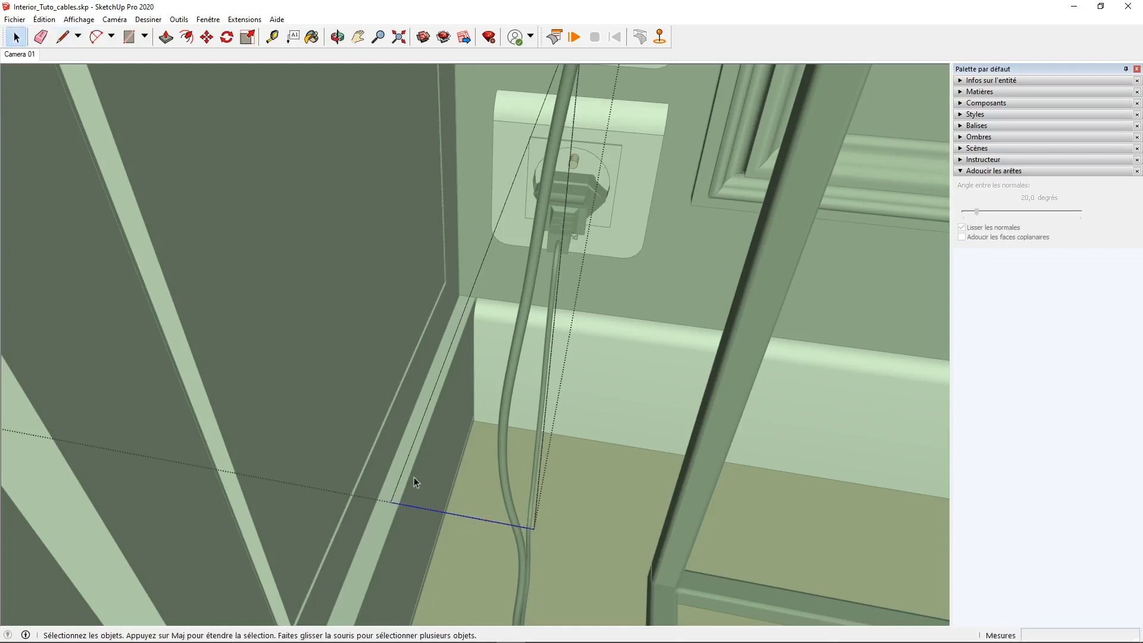
Divide the slanted edge leading up to the upper socket's plug into 12 segments of about 0.019 m.
click(405, 462)
middle_drag(406, 462, 513, 399)
right_click(464, 433)
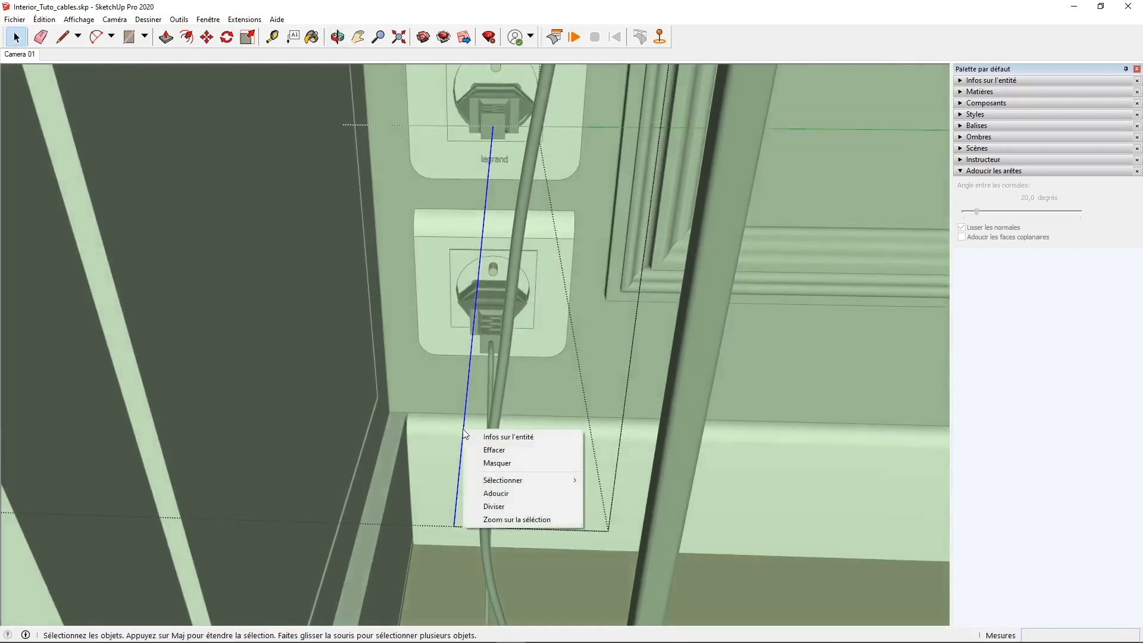
click(497, 507)
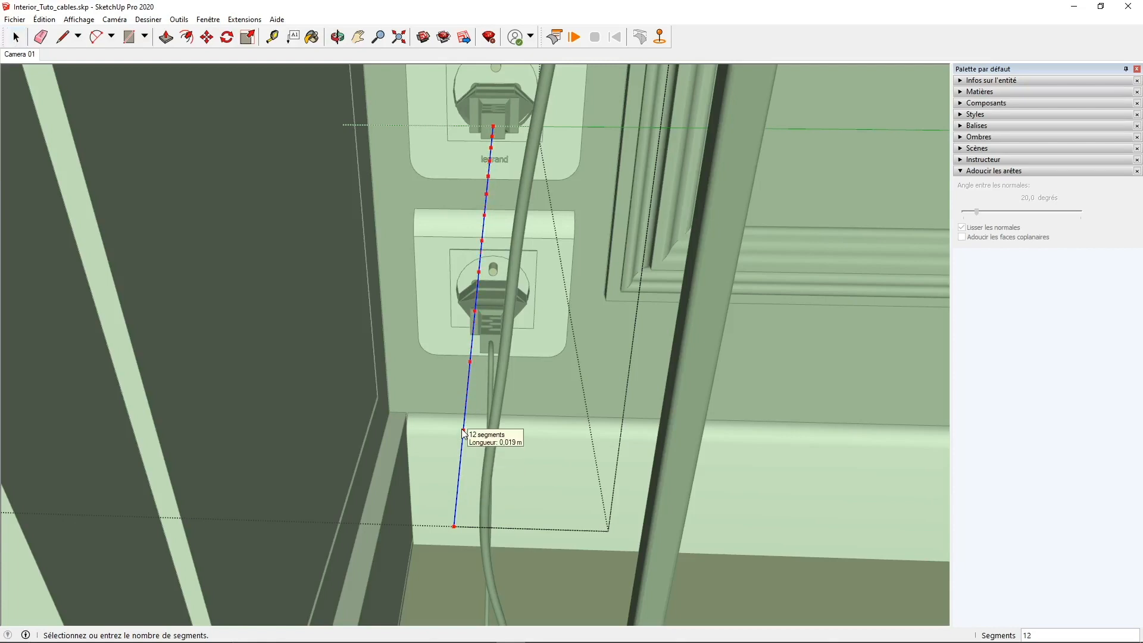
click(462, 429)
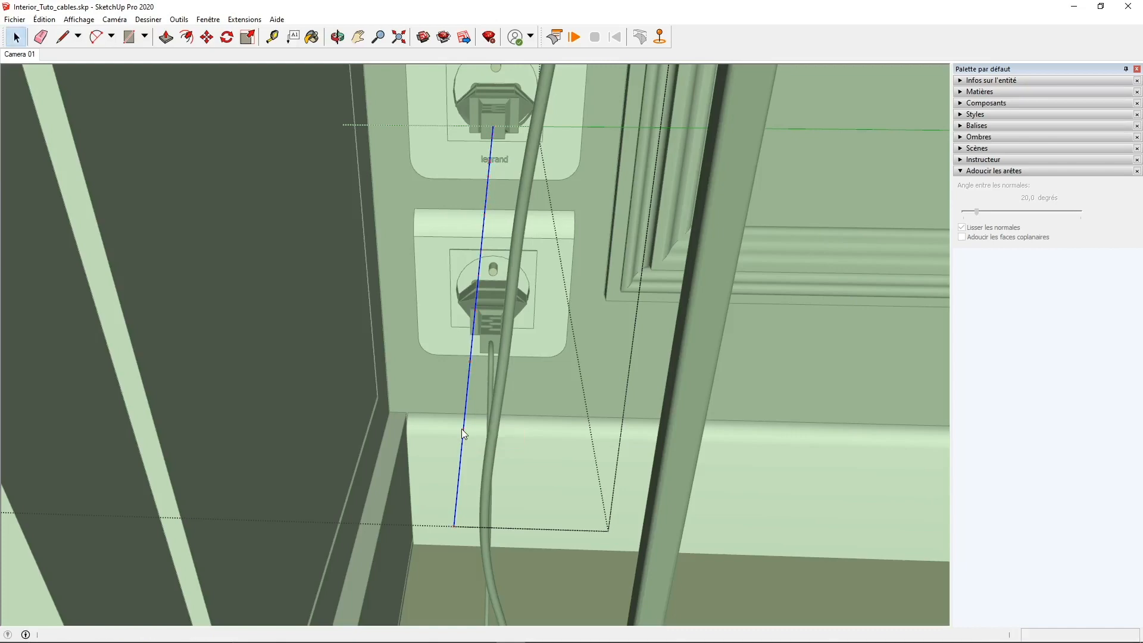
Select one piece of the long vertical edge to check its division and exit the path group.
scroll(462, 435, down, 5)
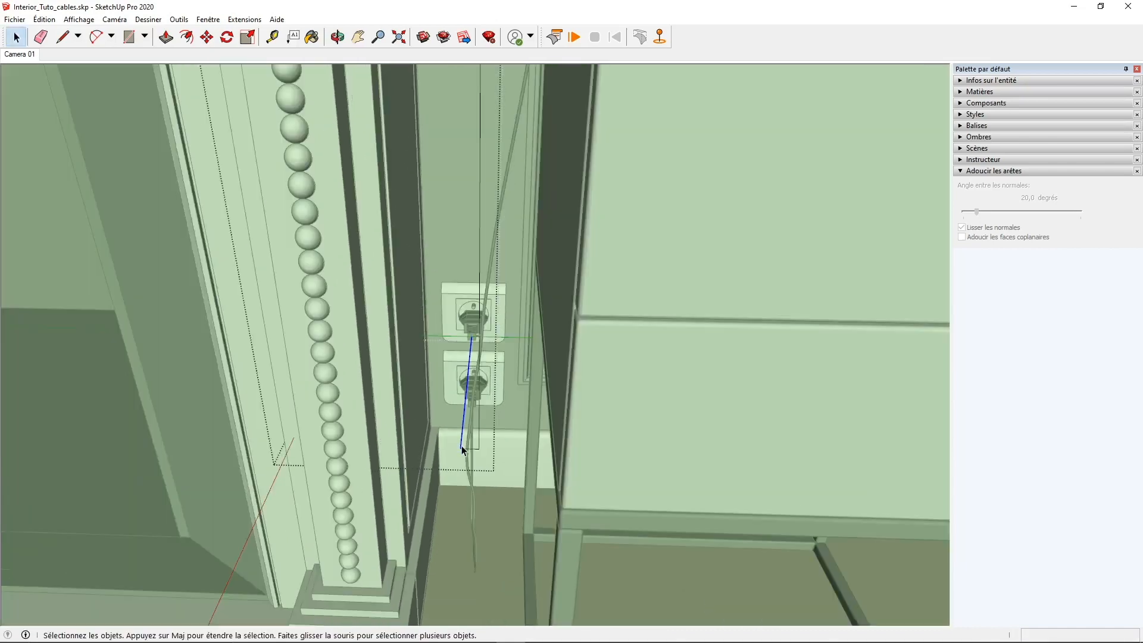
scroll(462, 448, down, 3)
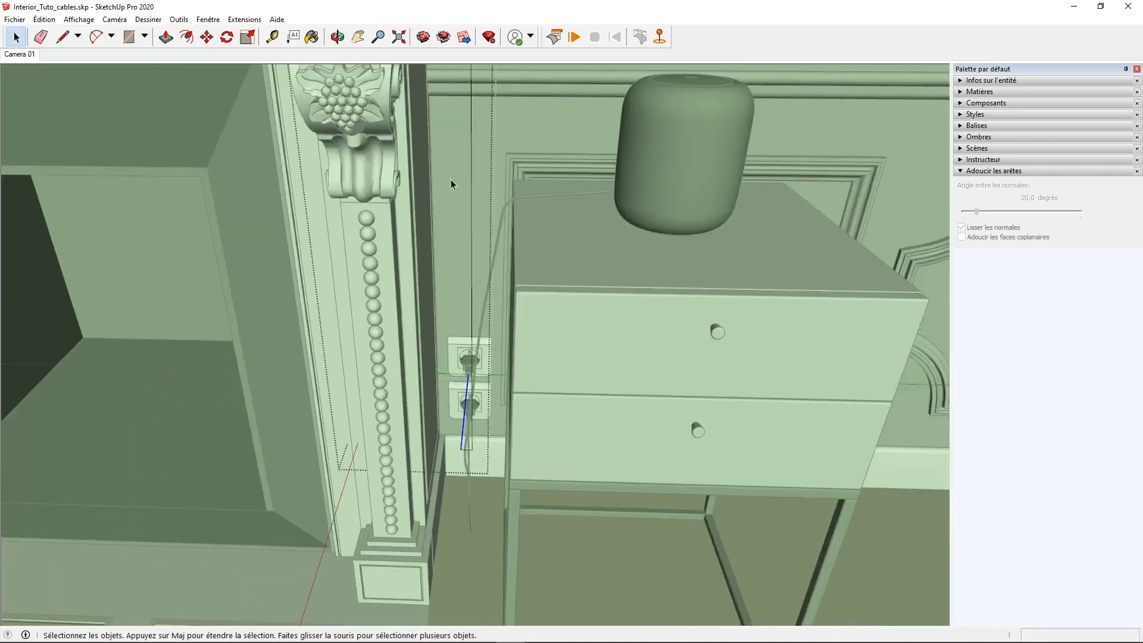
click(472, 153)
shift+middle_drag(473, 161, 484, 313)
scroll(486, 265, up, 2)
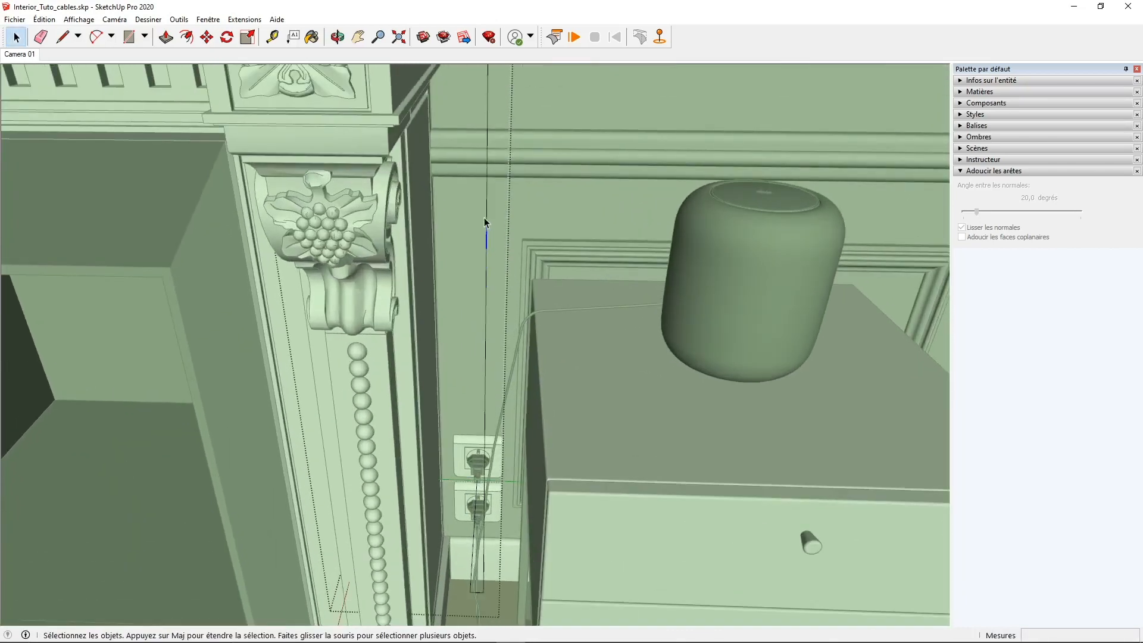
scroll(494, 299, down, 5)
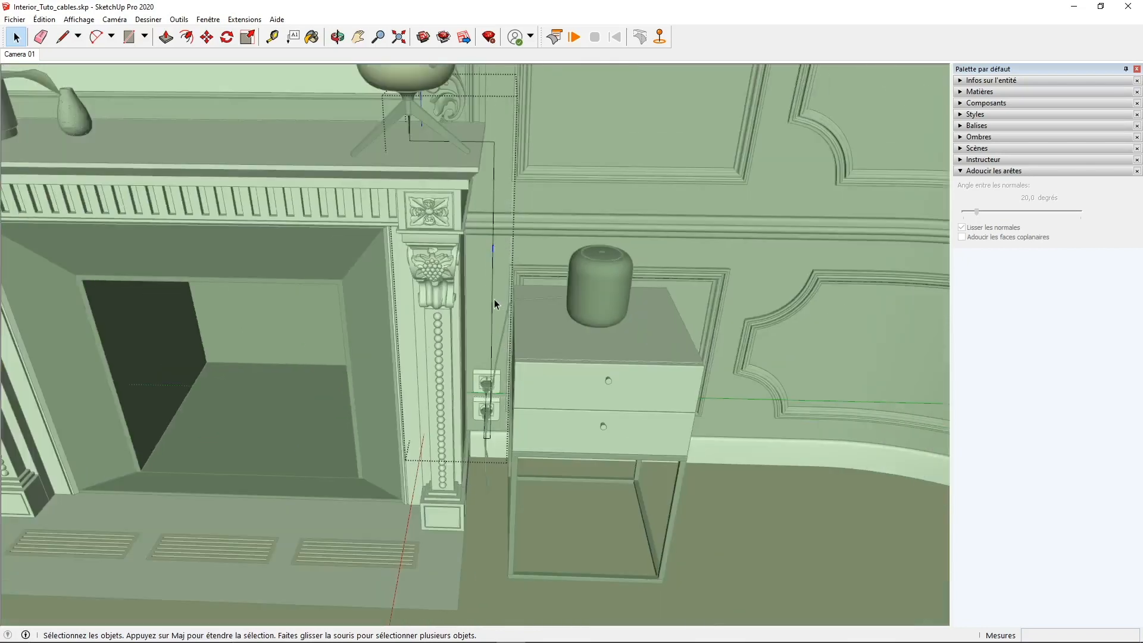
shift+middle_drag(517, 374, 507, 470)
click(501, 278)
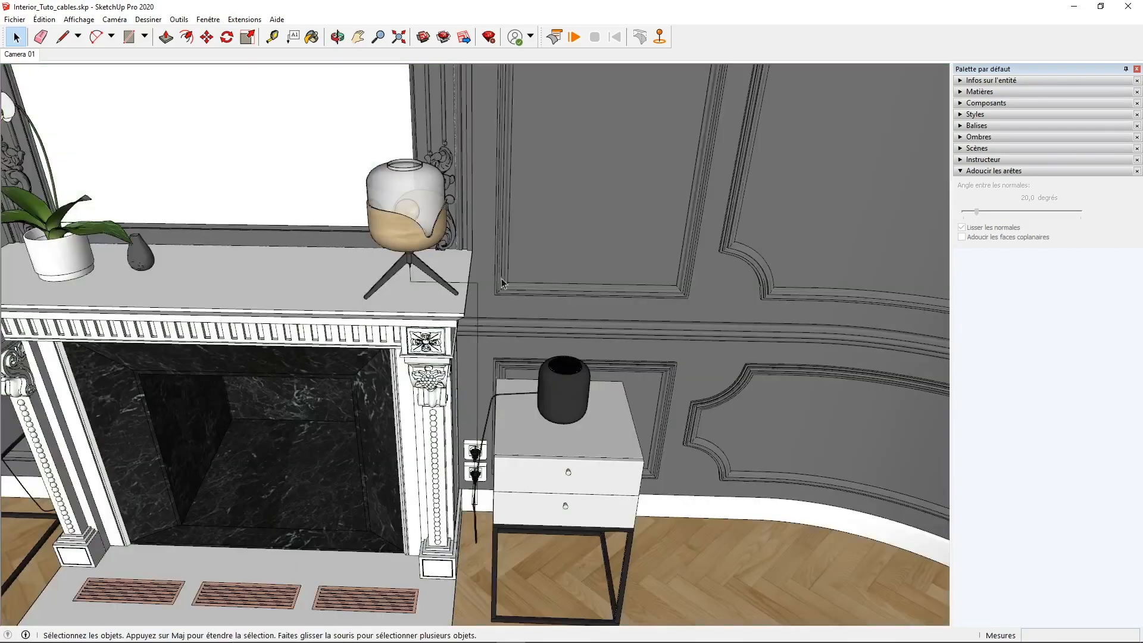
Select the cable path group and float the ClothWorks tools over the modelling area.
scroll(420, 261, up, 4)
click(419, 282)
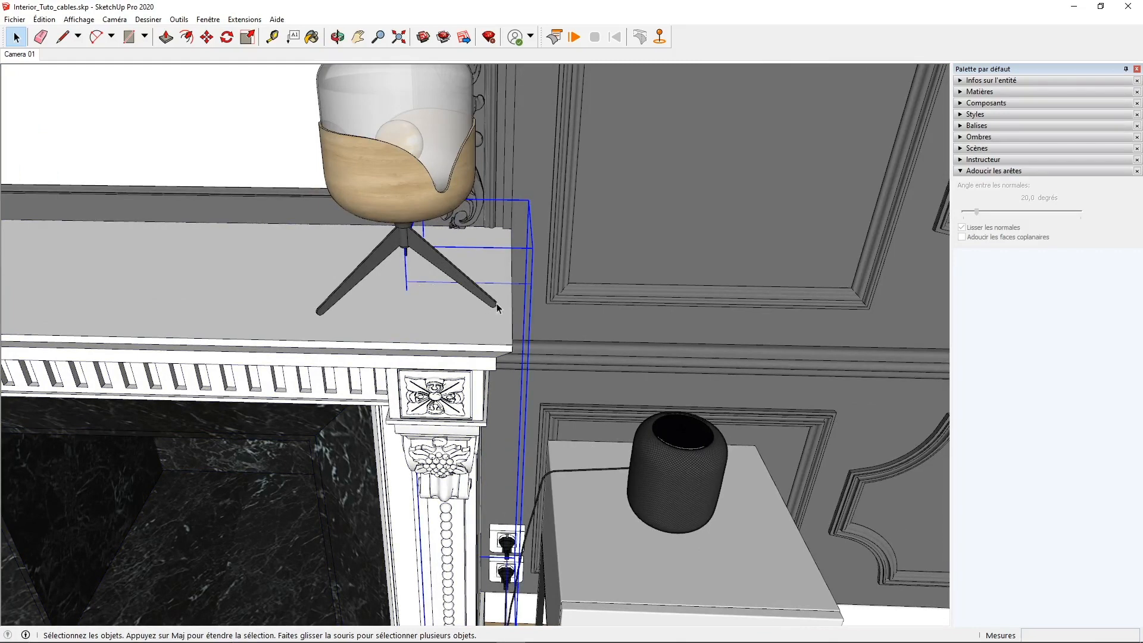
drag(547, 37, 138, 114)
middle_drag(417, 294, 391, 293)
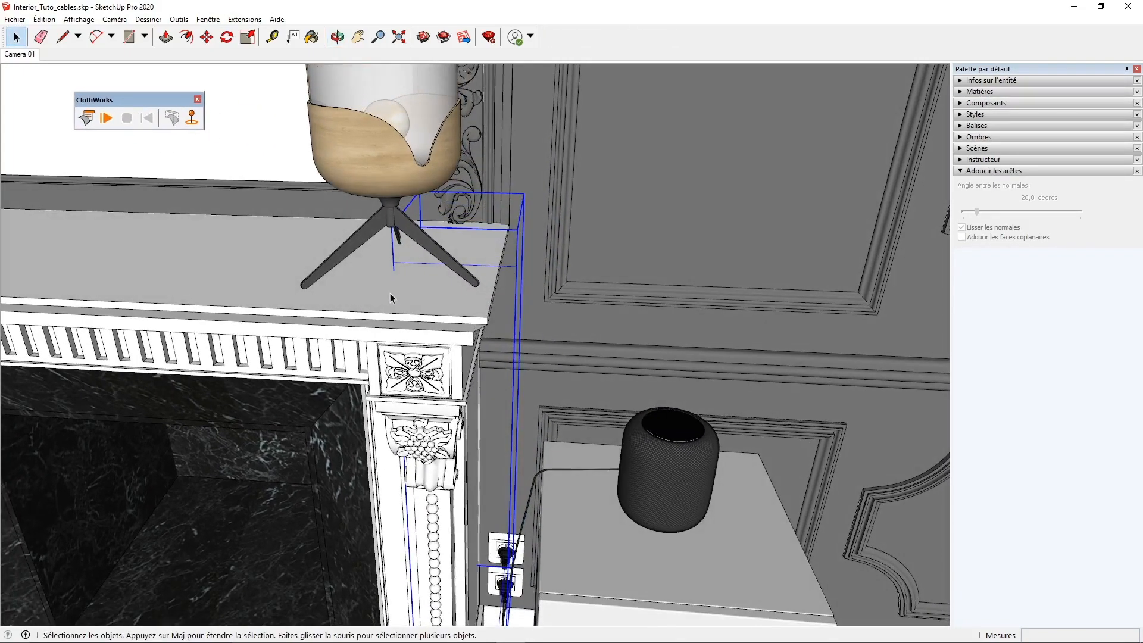
Add a ClothWorks pin at the cable path's upper end under the lamp base, pointing straight down for about 0.035 m.
click(193, 122)
scroll(416, 226, up, 8)
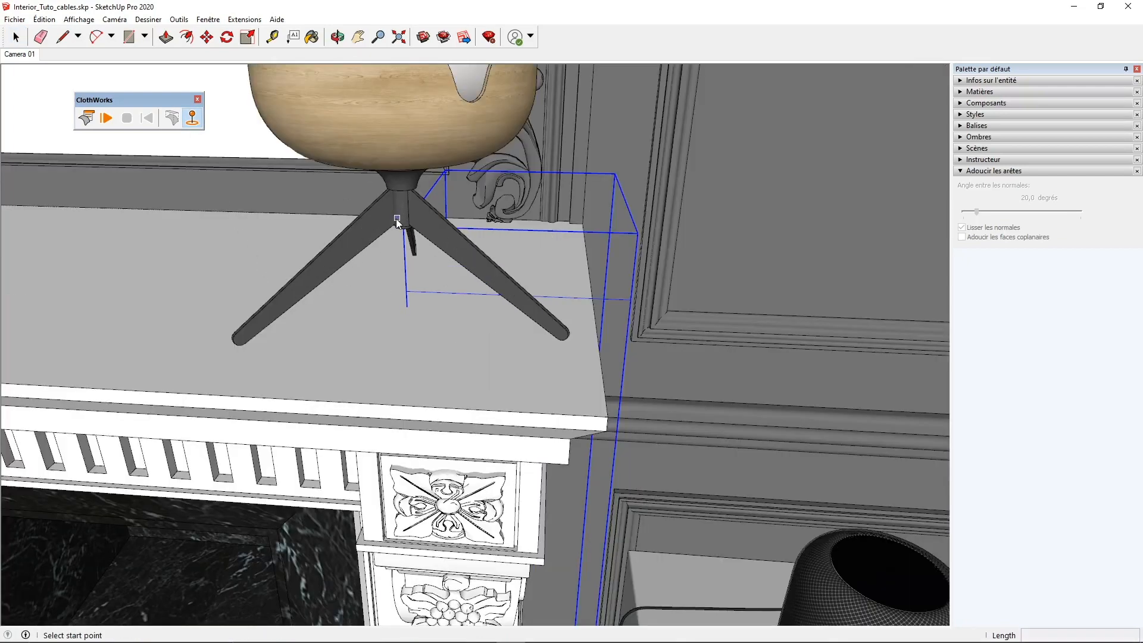
middle_drag(413, 224, 406, 276)
click(406, 277)
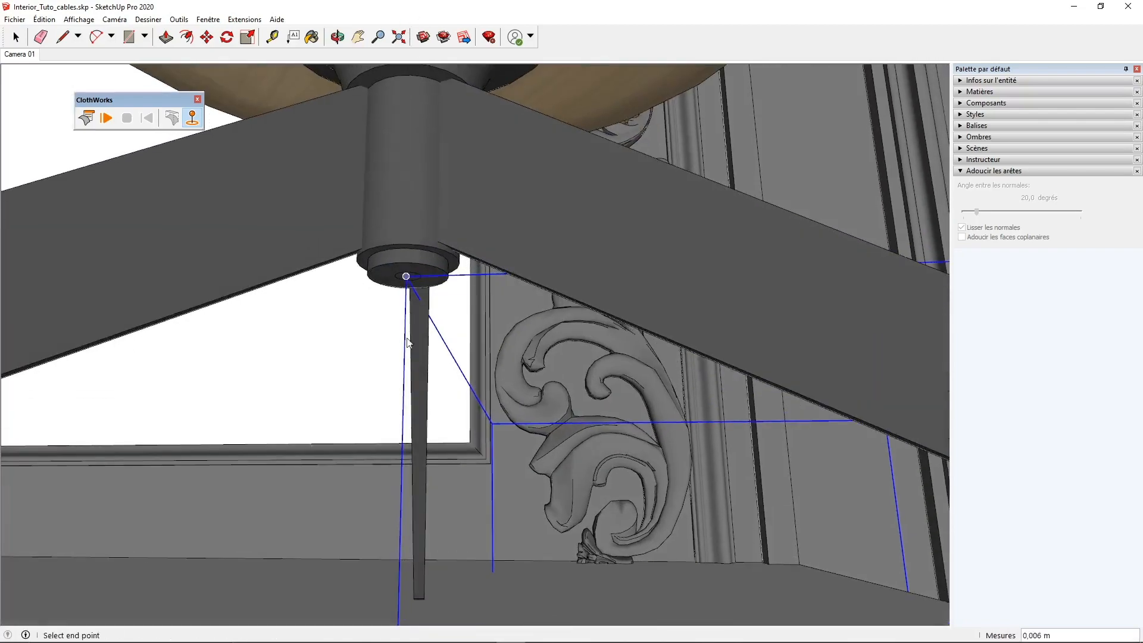
click(404, 502)
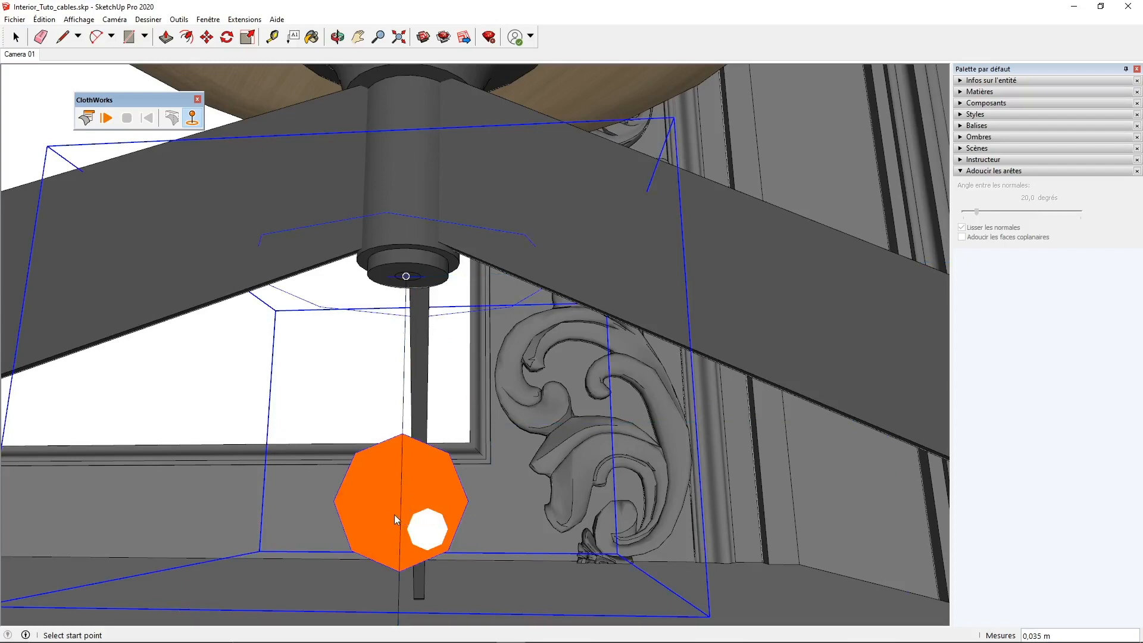
Add a second ClothWorks pin at the path's lower end on the upper socket's plug, pointing up for about 0.023 m.
middle_drag(398, 181, 377, 372)
scroll(379, 373, down, 5)
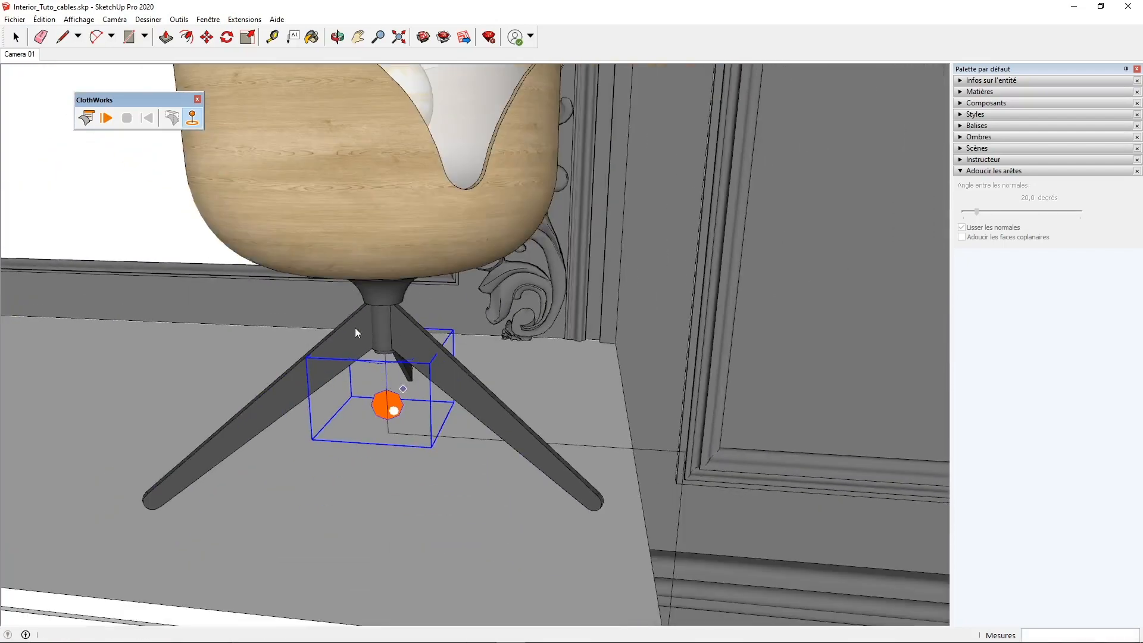
shift+middle_drag(599, 473, 426, 297)
shift+middle_drag(618, 599, 519, 326)
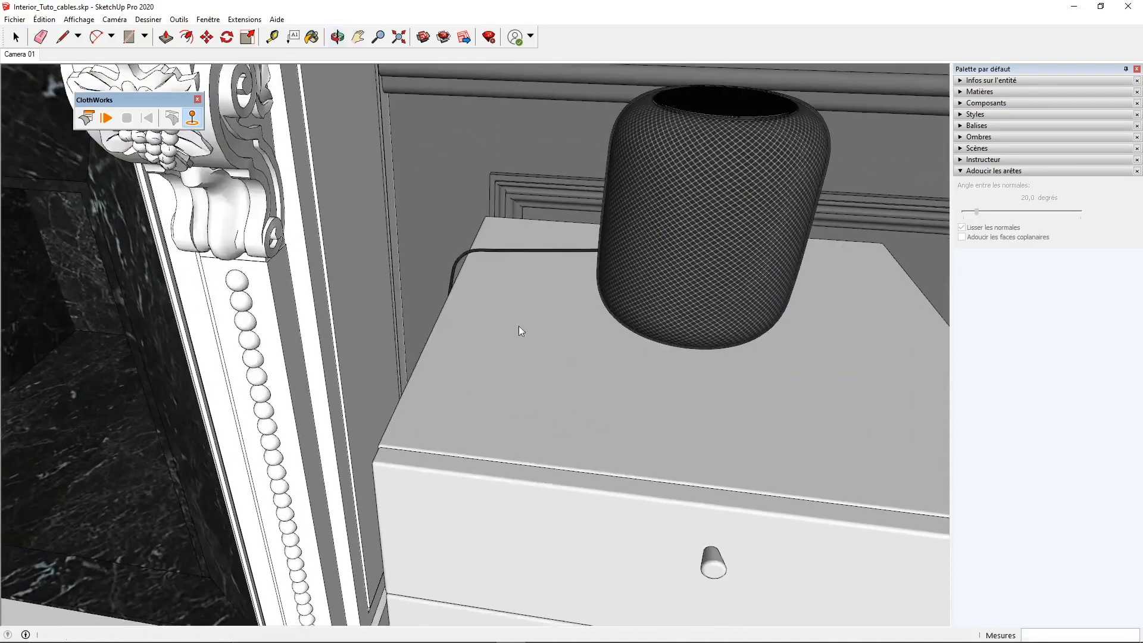
scroll(376, 434, up, 2)
scroll(378, 436, up, 5)
scroll(533, 458, up, 4)
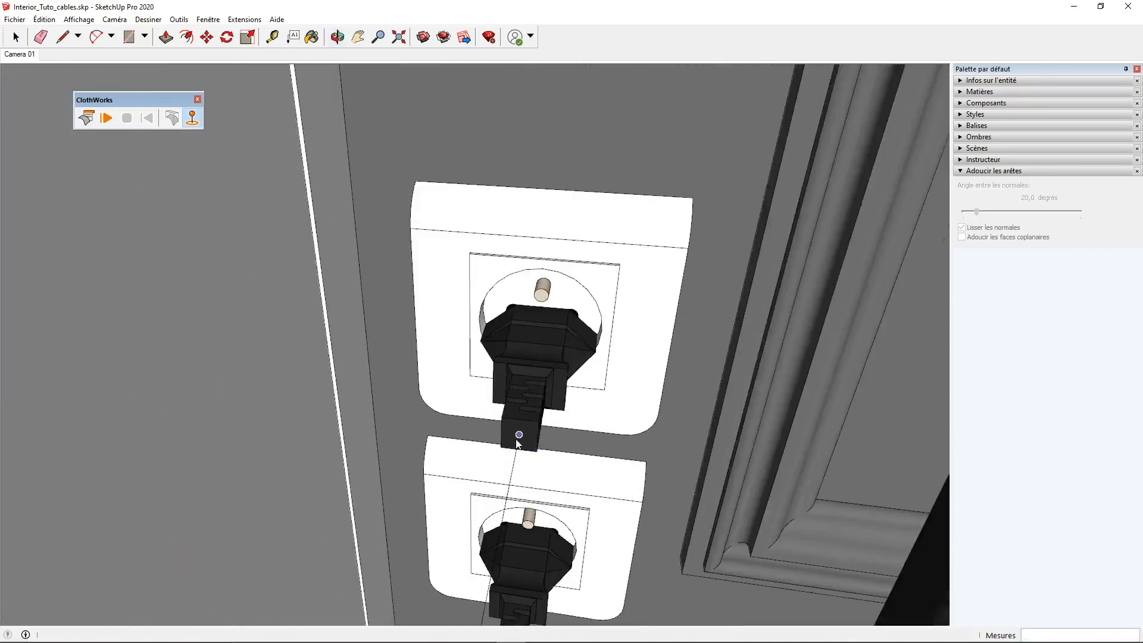
middle_drag(533, 459, 467, 388)
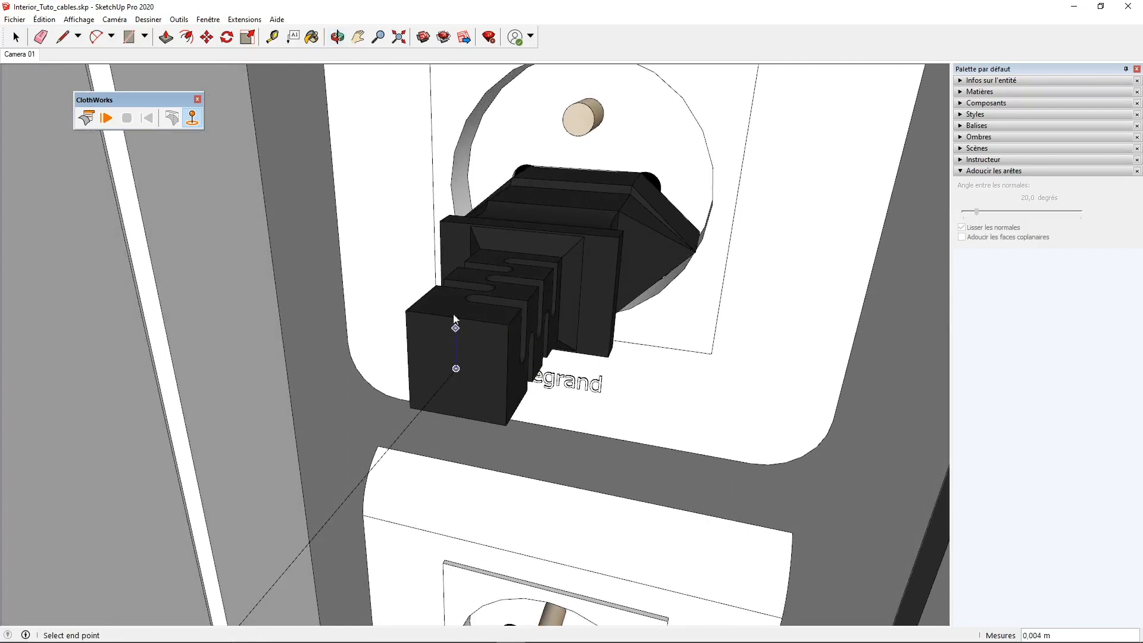
click(451, 104)
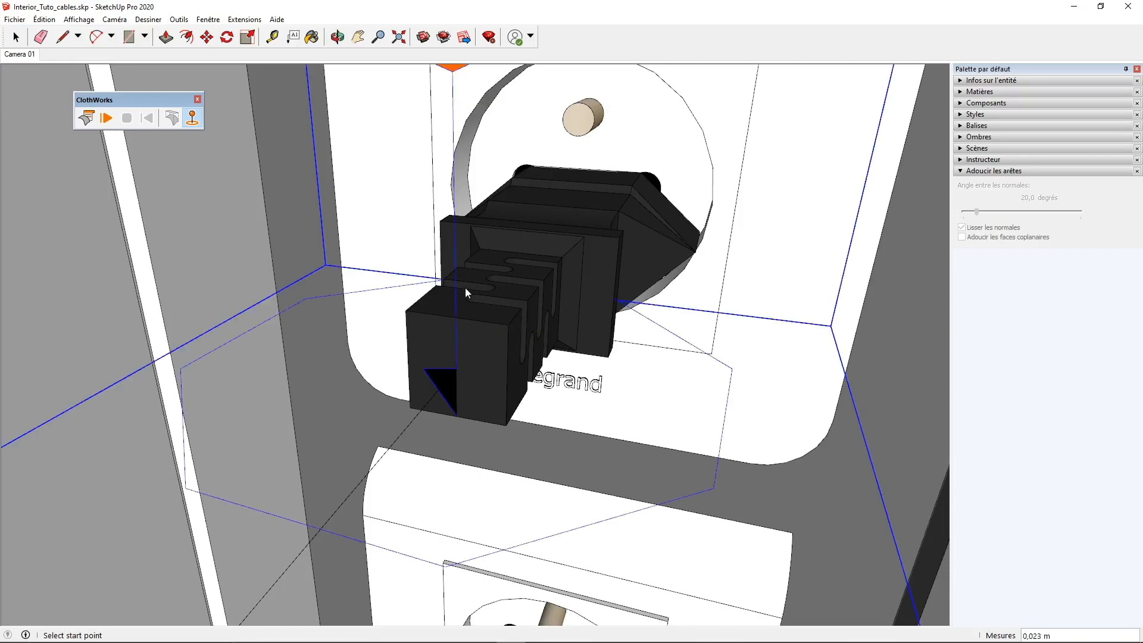
Leave the pin tool and examine the pin placed under the lamp's base.
mouse_move(466, 287)
middle_down()
mouse_move(523, 438)
mouse_move(515, 488)
middle_up()
scroll(523, 437, down, 3)
scroll(500, 472, down, 8)
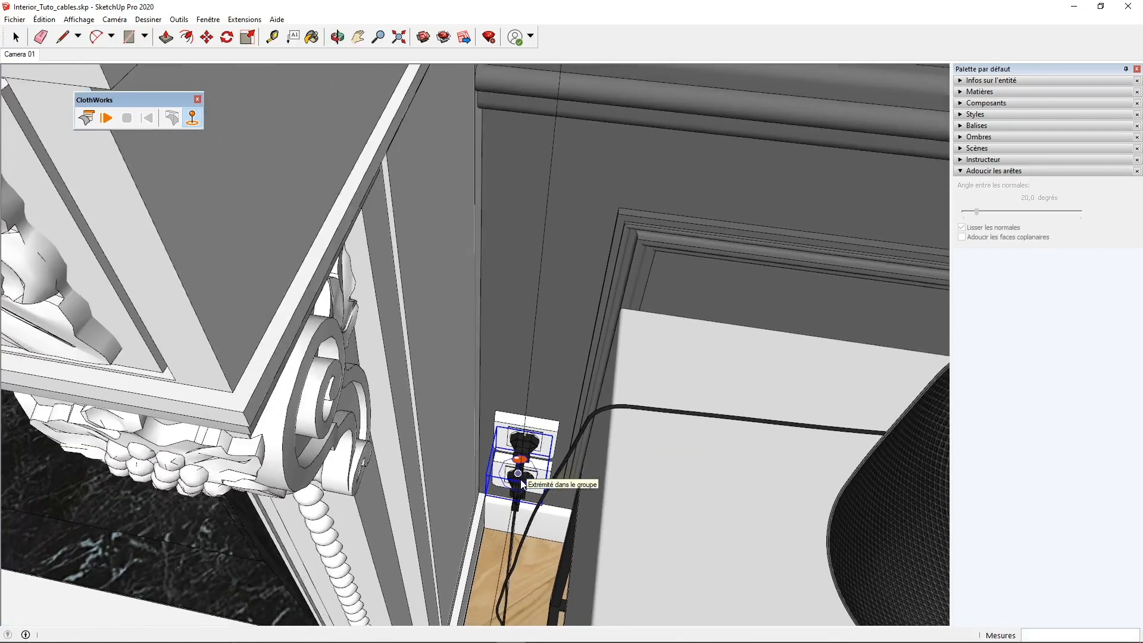
scroll(521, 482, down, 4)
right_click(520, 480)
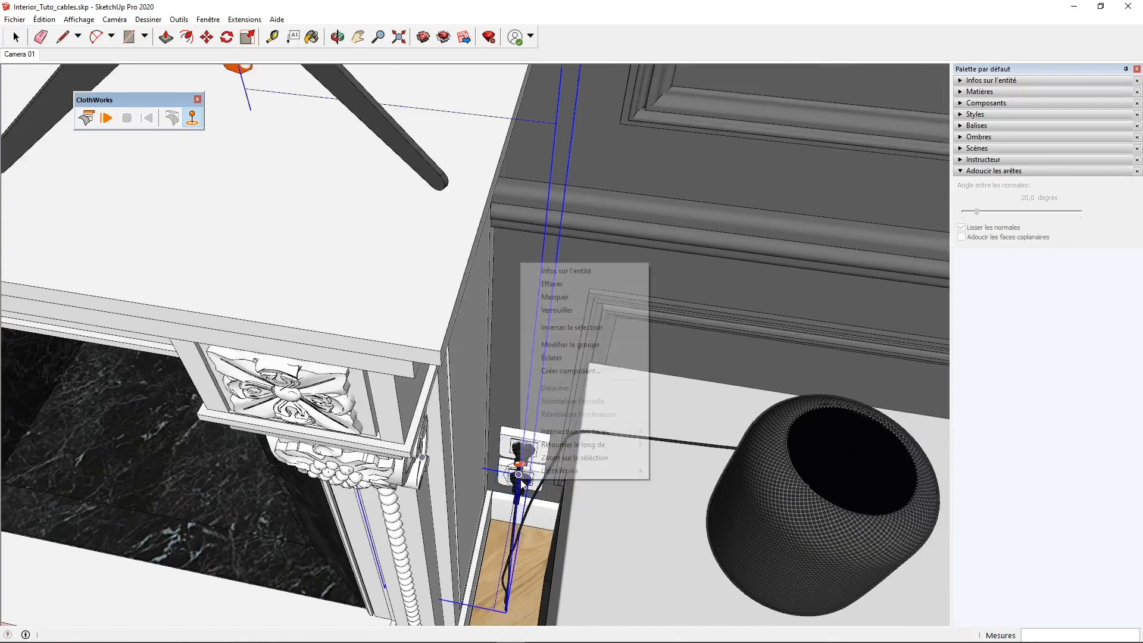
click(14, 39)
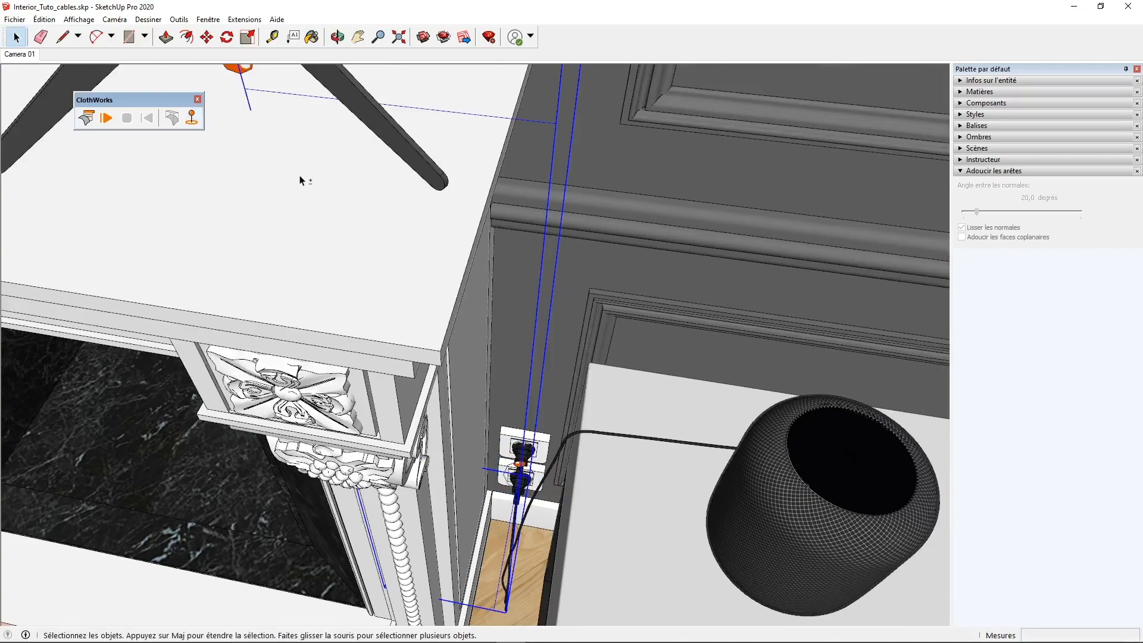
middle_drag(303, 181, 360, 200)
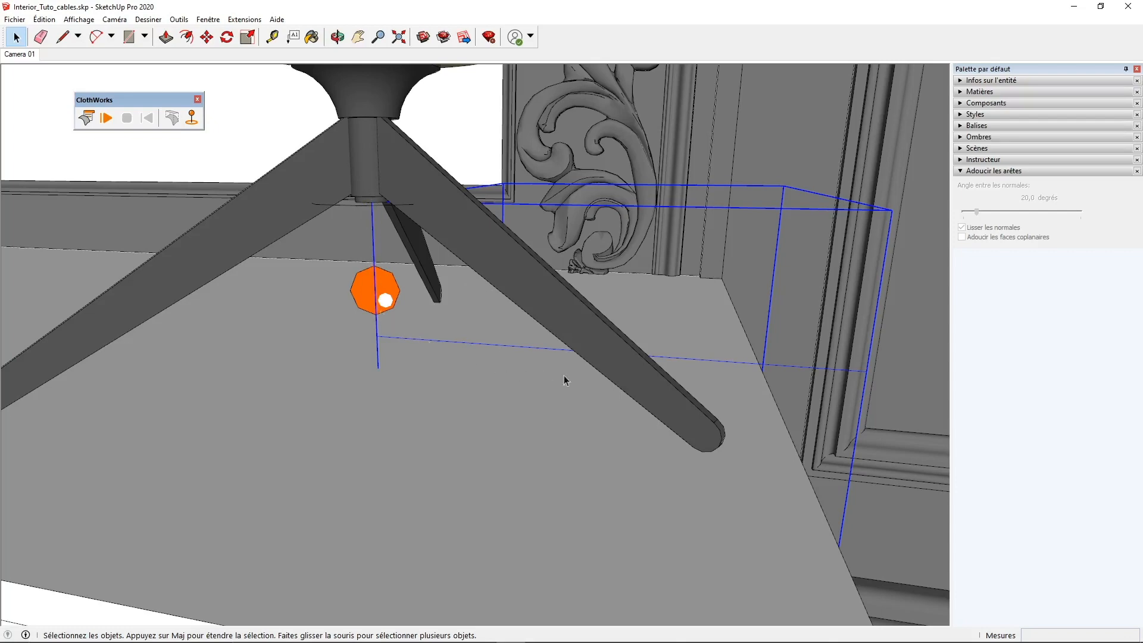
scroll(303, 344, down, 8)
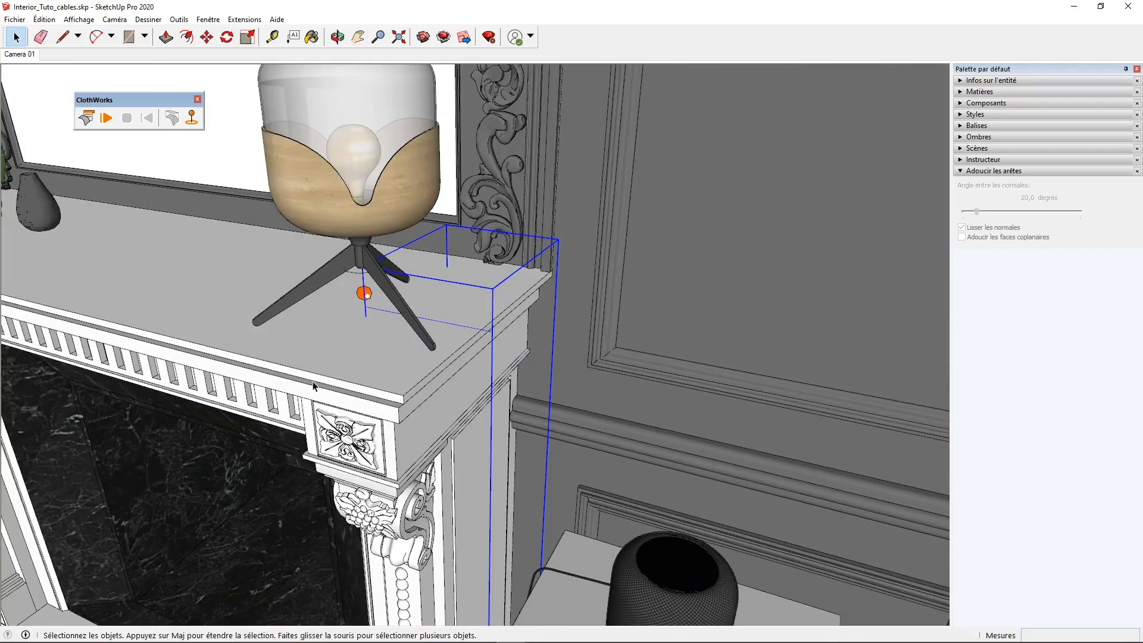
scroll(313, 383, down, 3)
shift+middle_drag(335, 348, 455, 322)
click(659, 277)
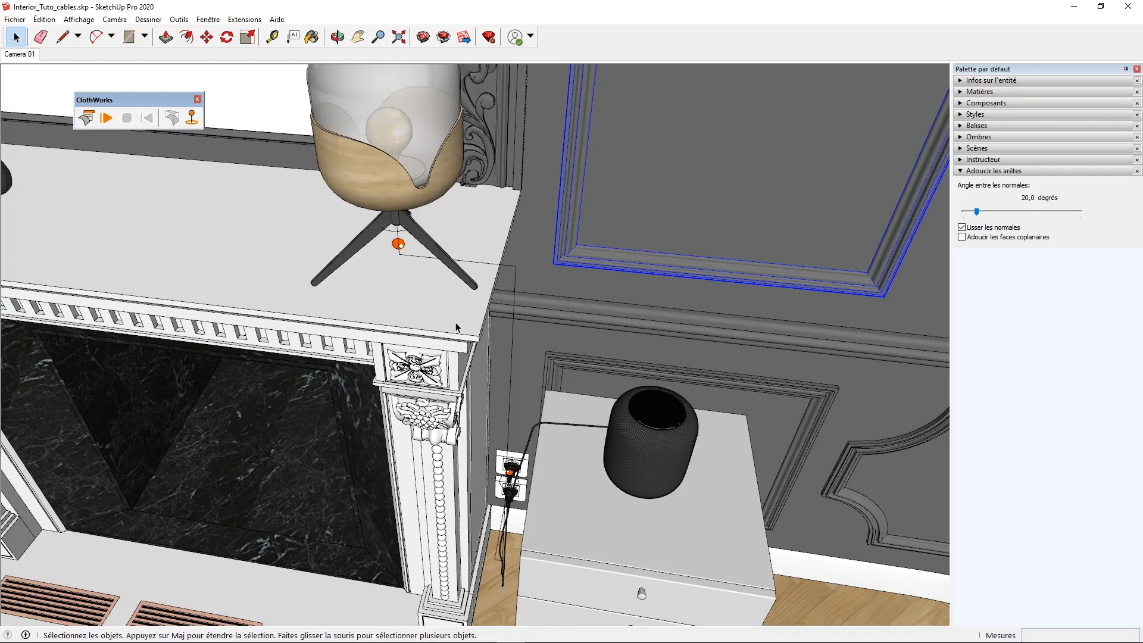
Select the cable path group and define it as a ClothWorks cloth.
click(416, 256)
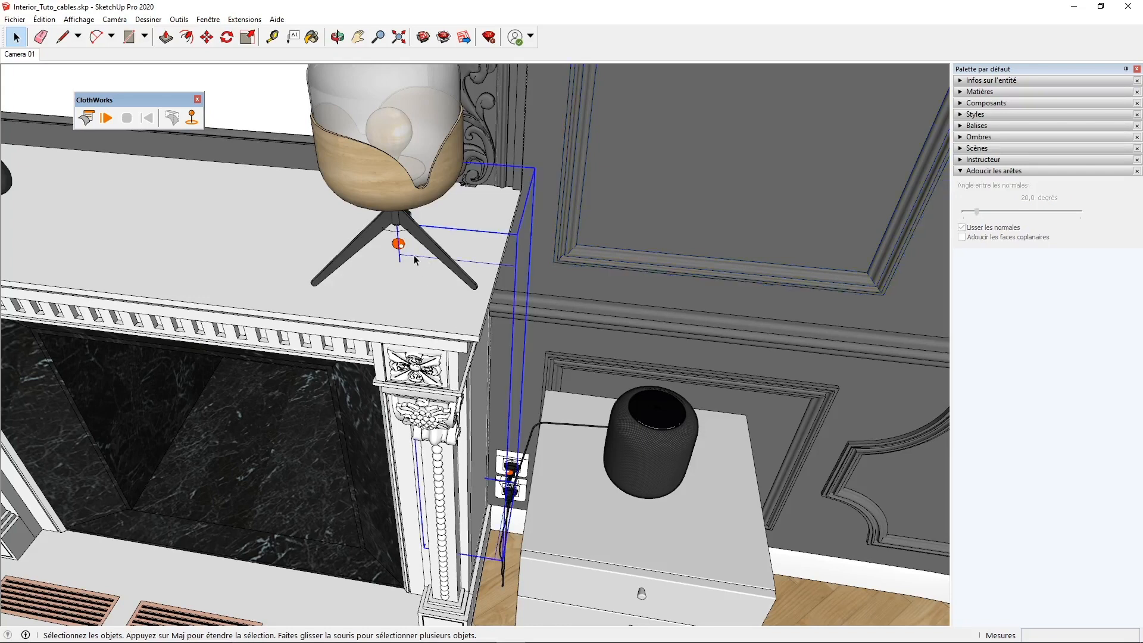
right_click(413, 256)
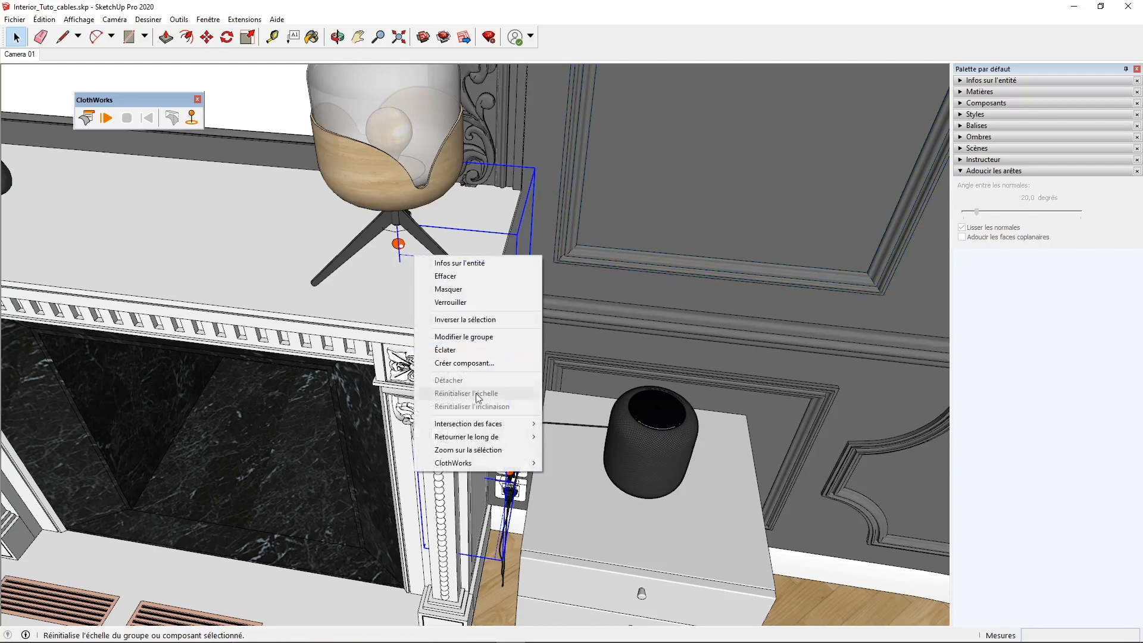
mouse_move(490, 464)
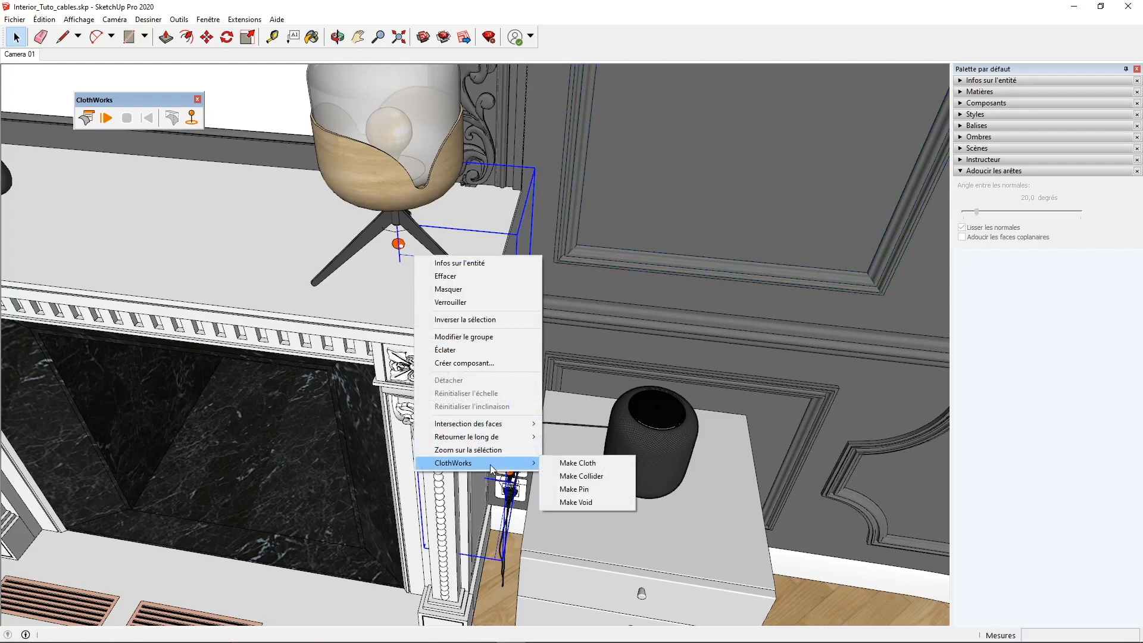
click(588, 464)
Select the fireplace component and define it as a ClothWorks collider.
middle_drag(423, 309, 419, 326)
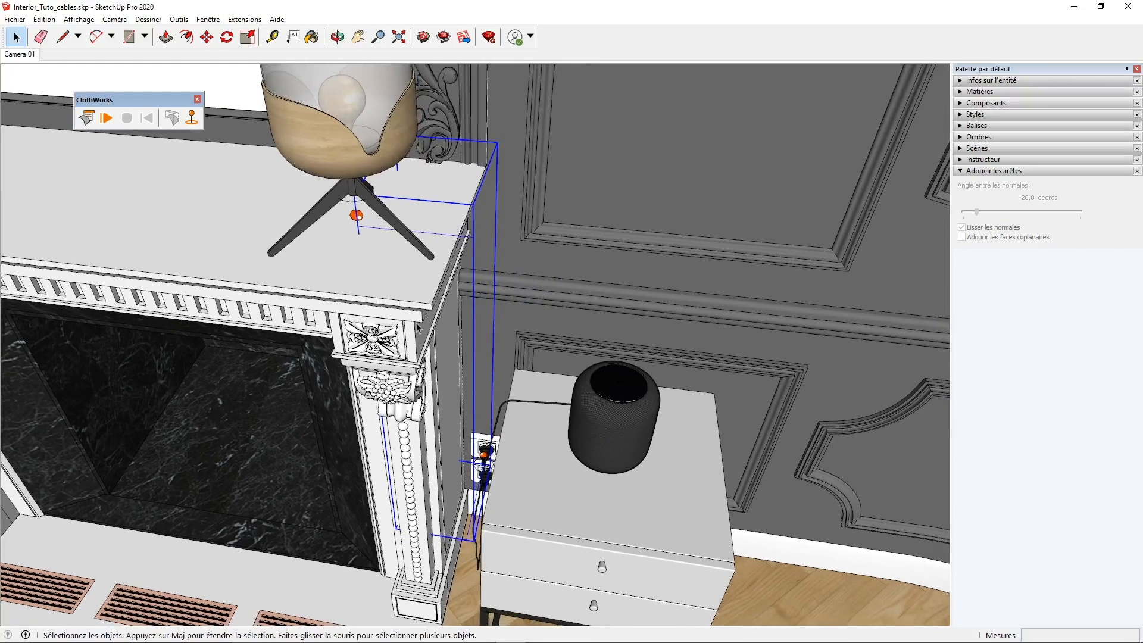
click(403, 299)
right_click(405, 289)
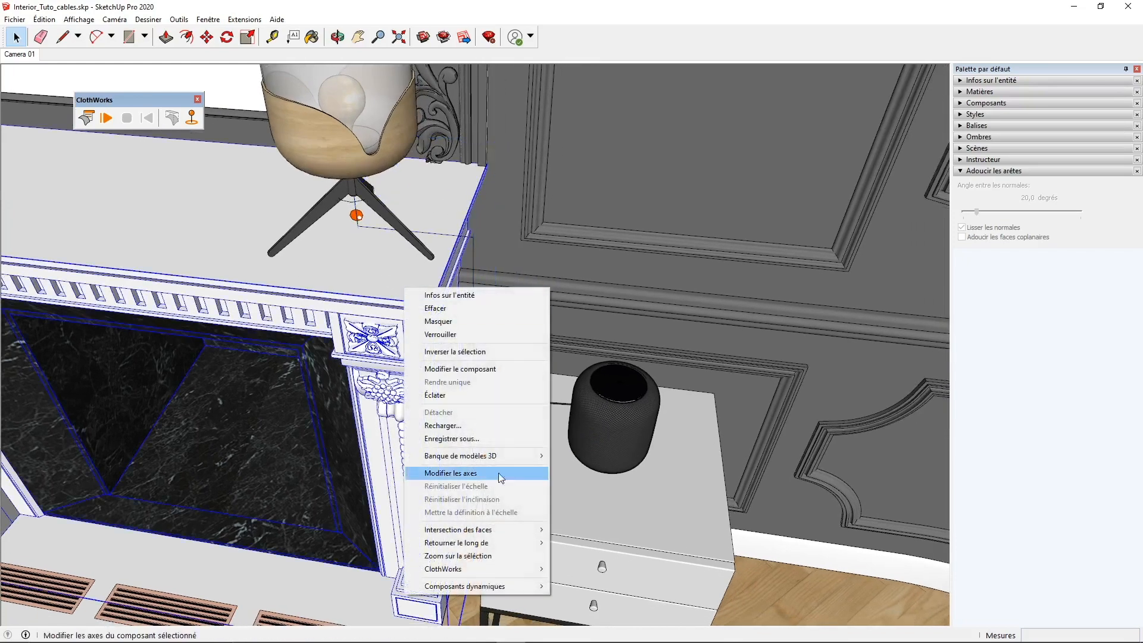
mouse_move(527, 569)
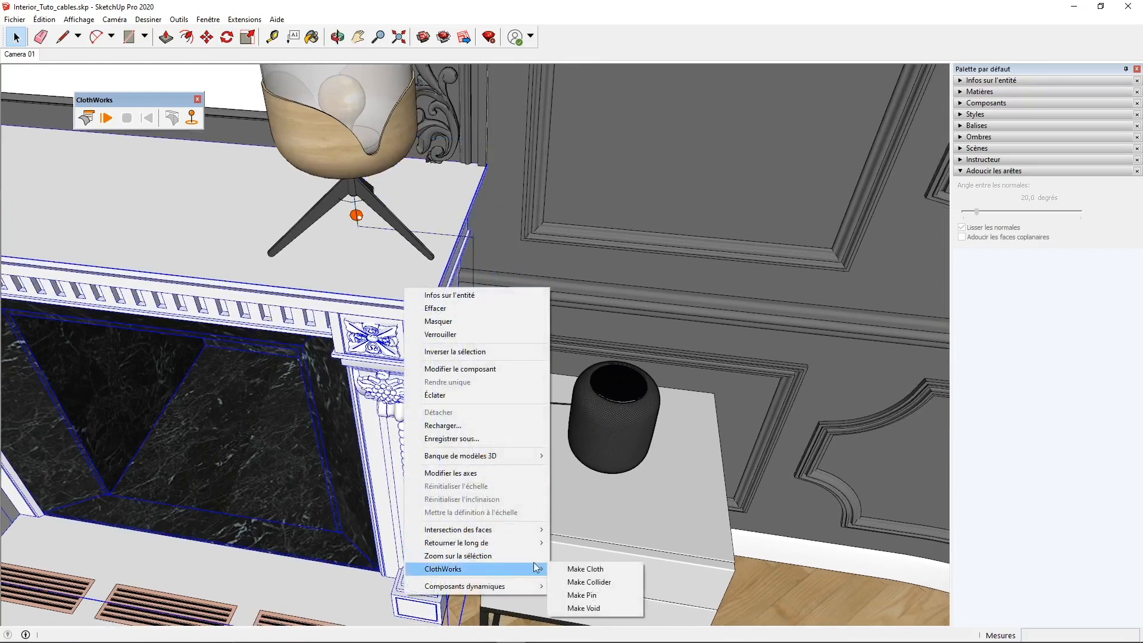
click(604, 581)
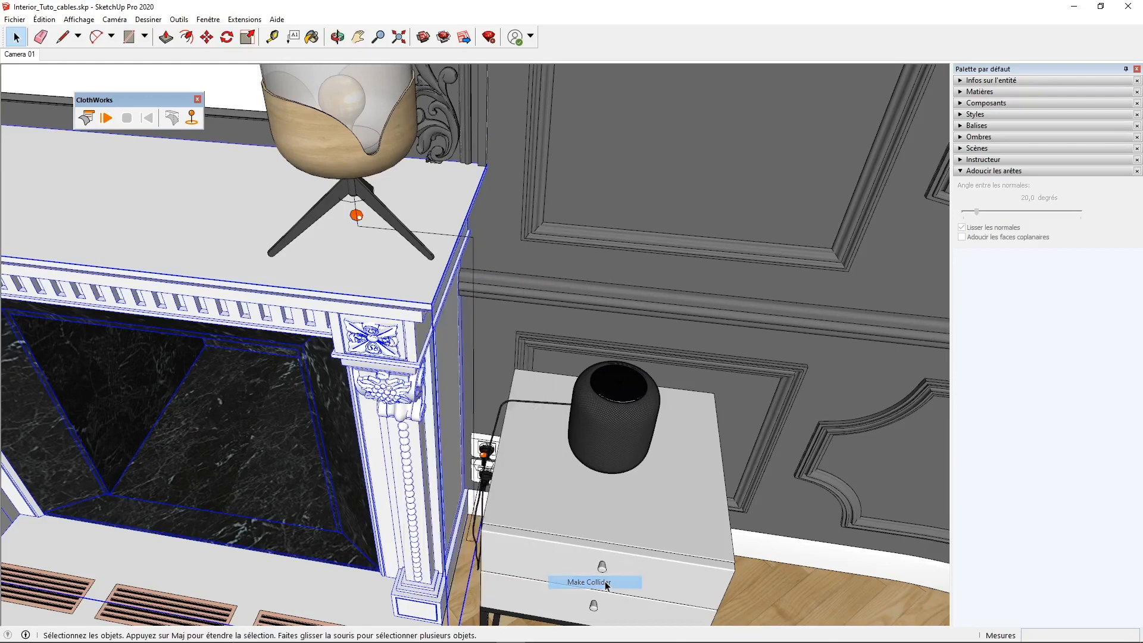
Select the side table under the speaker and define it as a ClothWorks collider.
middle_drag(605, 581, 567, 391)
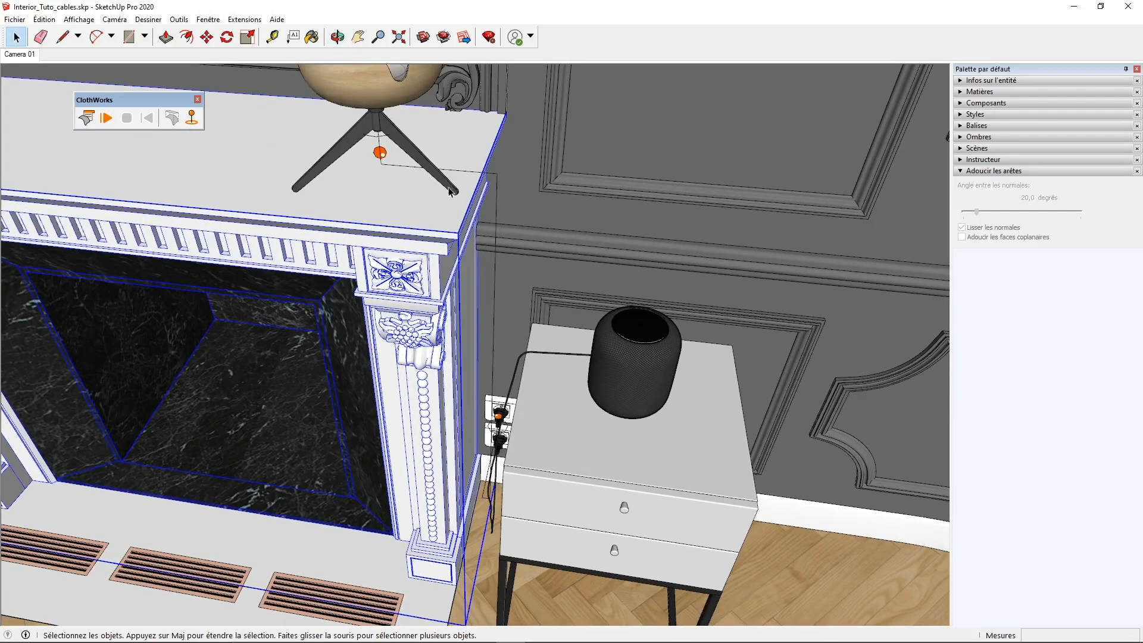
click(540, 414)
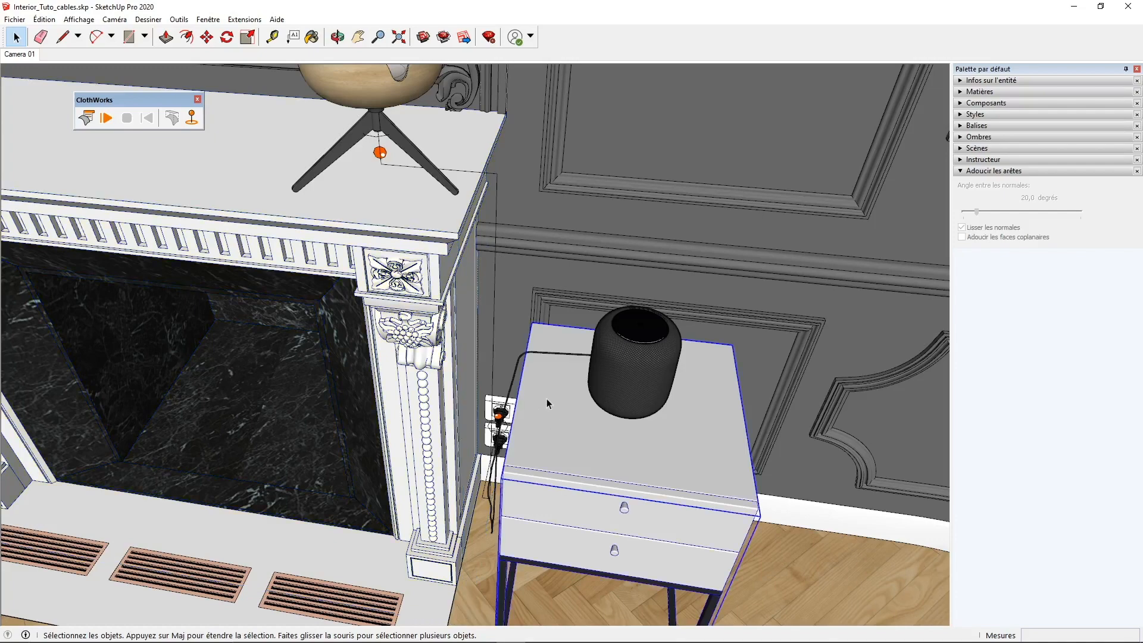
middle_drag(547, 403, 587, 379)
right_click(587, 379)
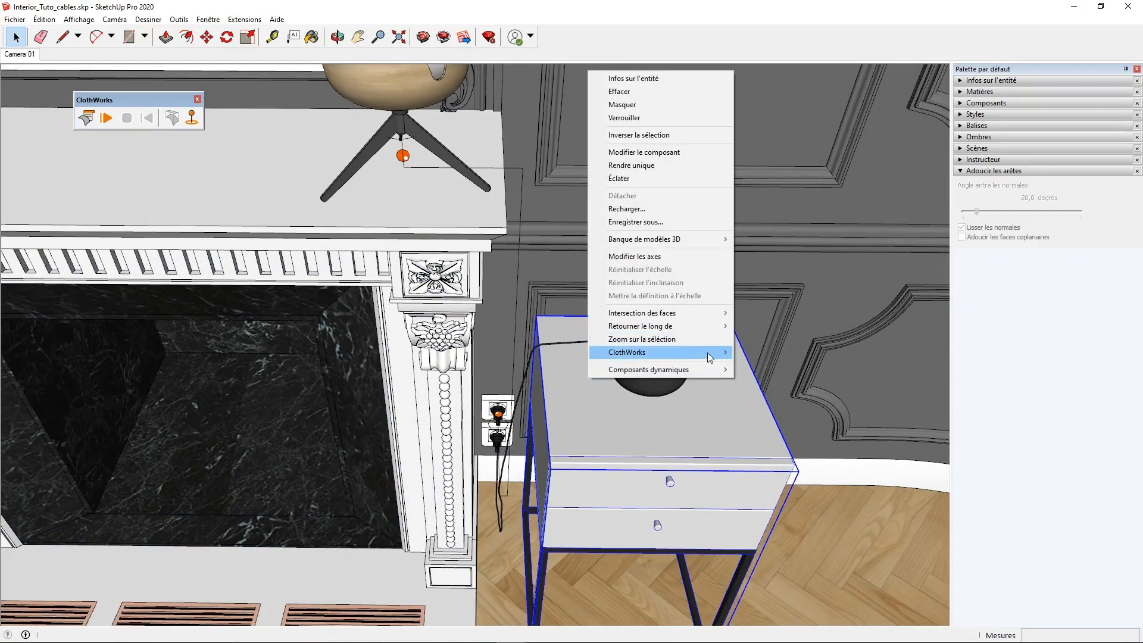
click(768, 365)
Define the wooden floor group as a ClothWorks collider.
middle_drag(768, 365, 524, 482)
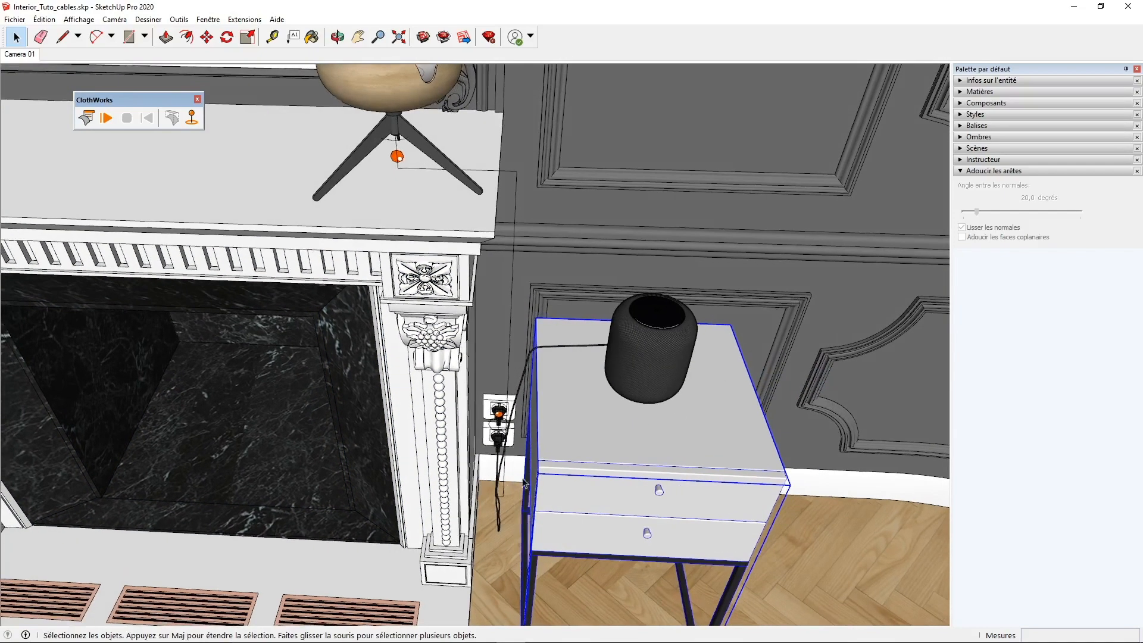
scroll(524, 483, up, 6)
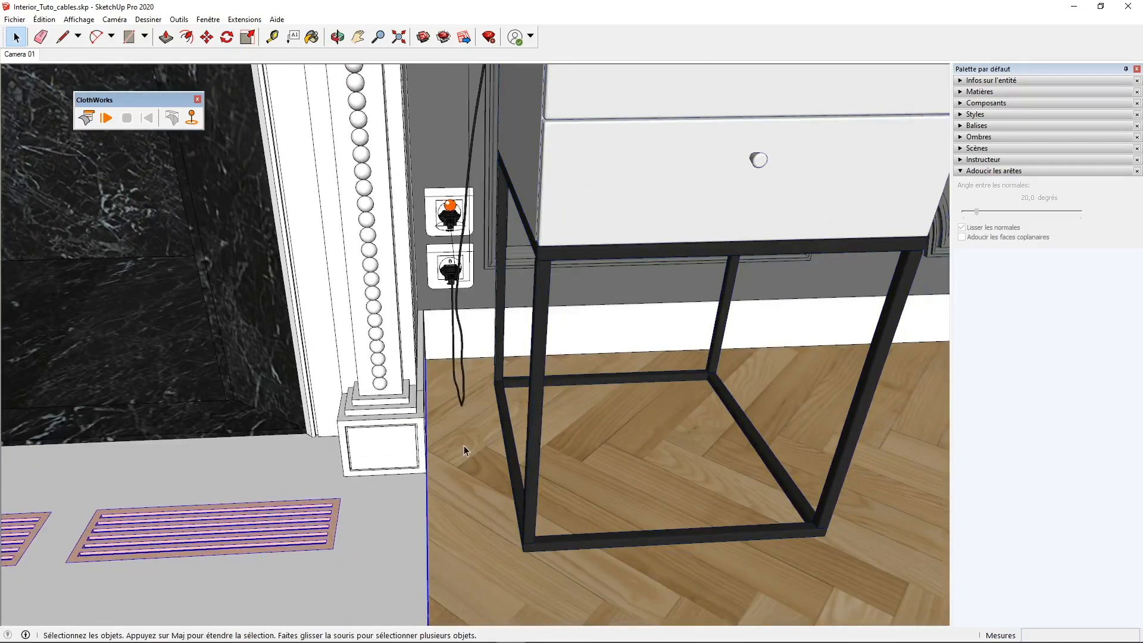
right_click(459, 429)
mouse_move(560, 418)
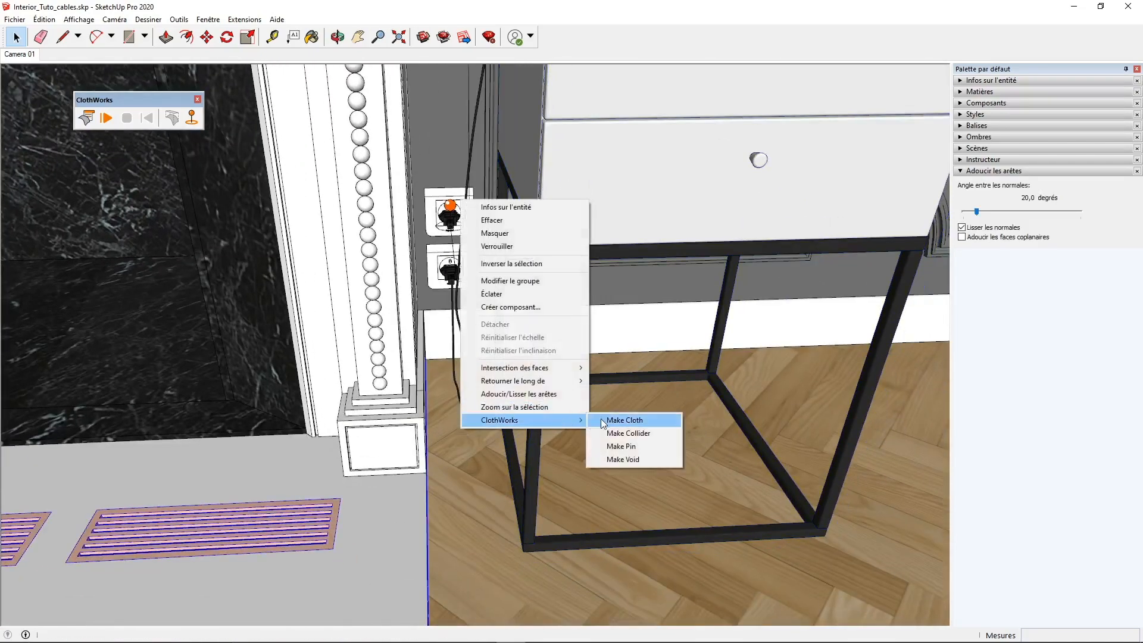
click(626, 433)
Select the group of existing power cables at the wall sockets and define it as a ClothWorks collider.
scroll(459, 238, up, 5)
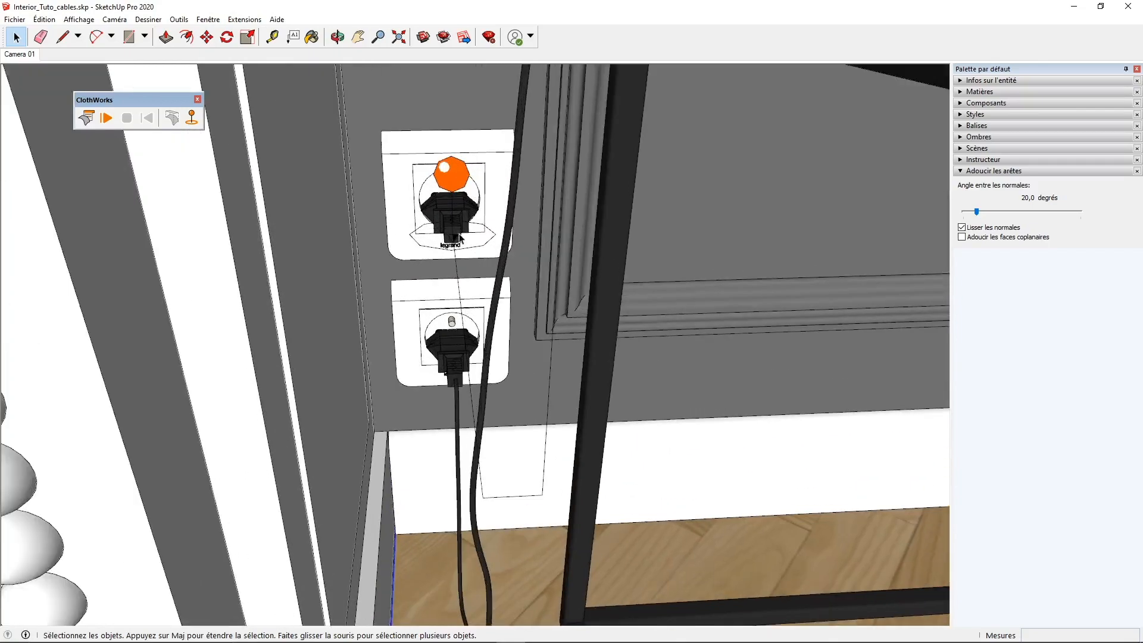
middle_drag(467, 220, 490, 378)
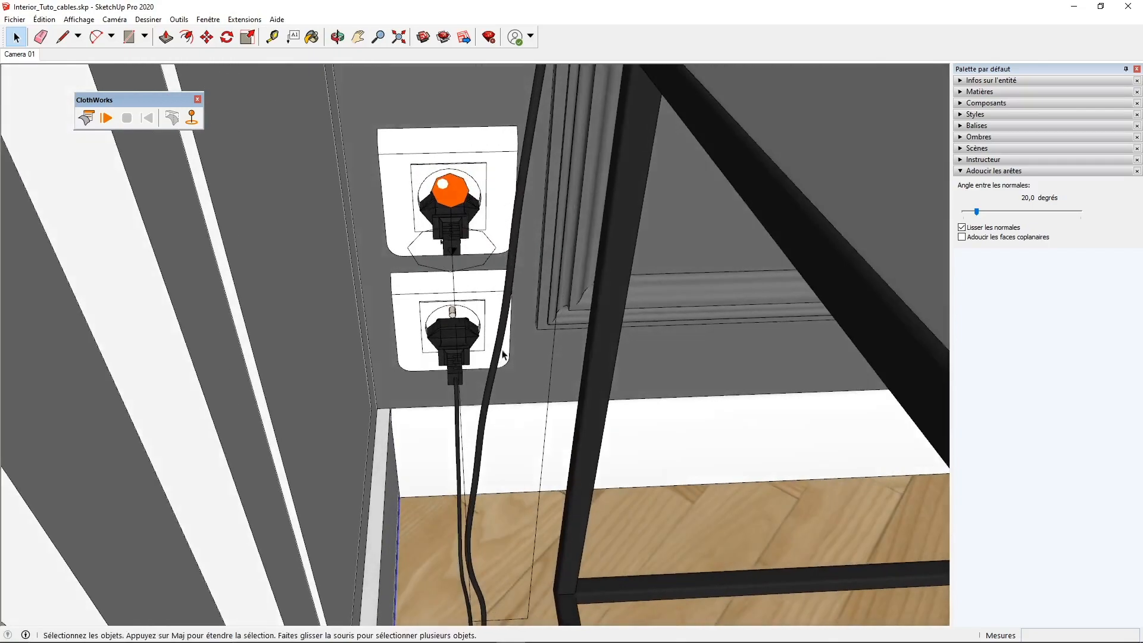
click(501, 338)
right_click(502, 338)
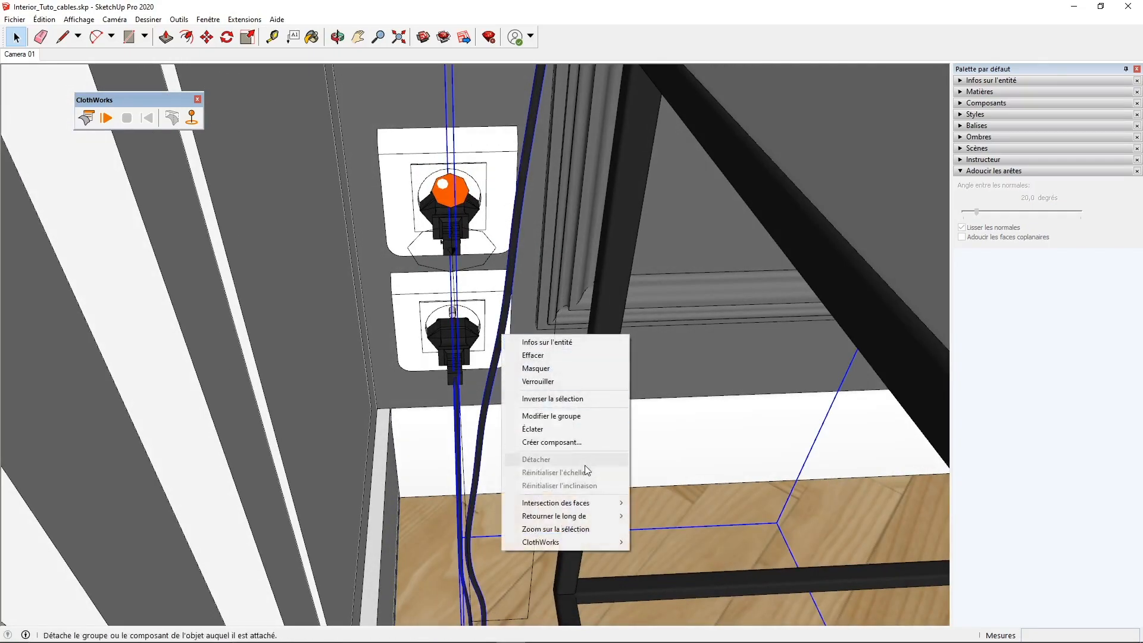
mouse_move(608, 543)
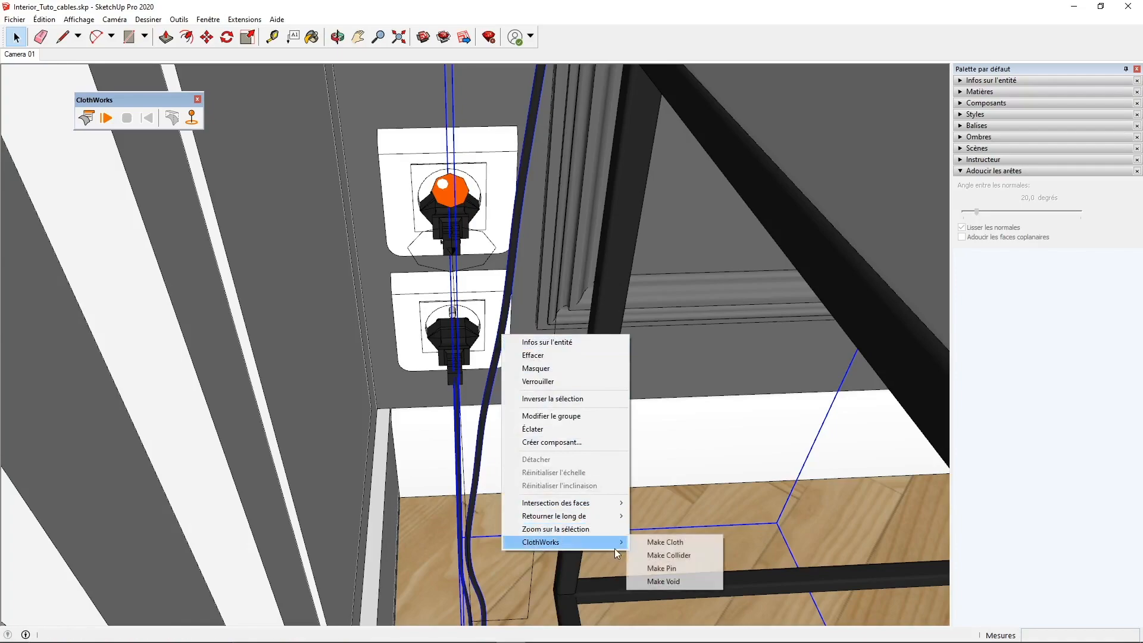
click(669, 551)
Select the cloth path group running from the mantel lamp to the wall socket and start its ClothWorks simulation.
scroll(487, 461, down, 5)
scroll(484, 474, down, 10)
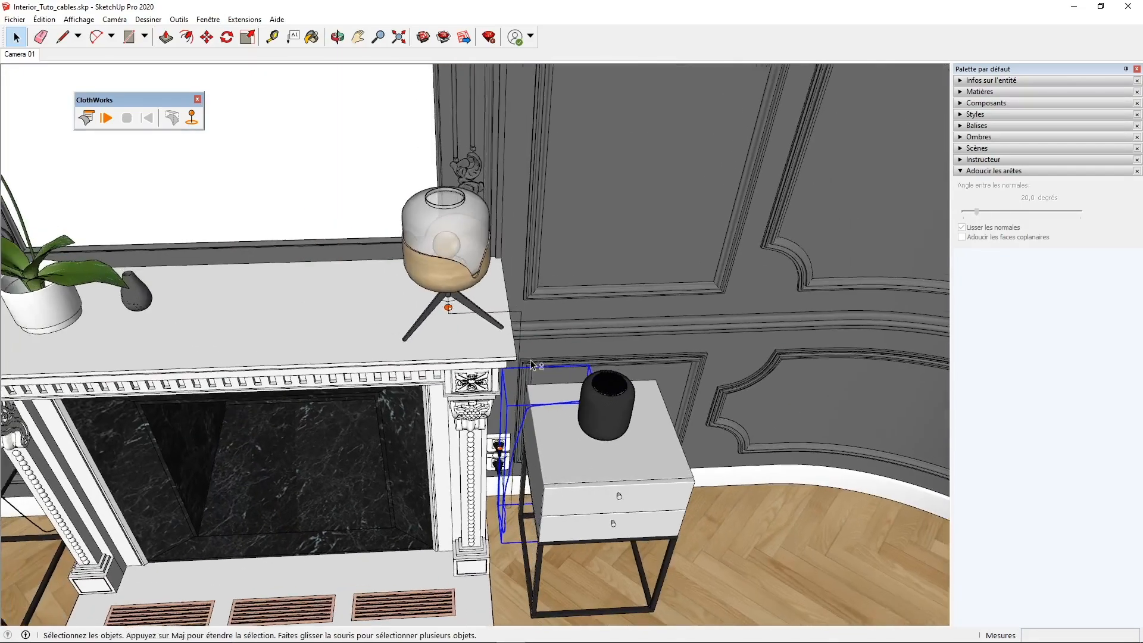
middle_drag(470, 297, 400, 291)
scroll(461, 265, up, 3)
shift+middle_drag(555, 444, 482, 381)
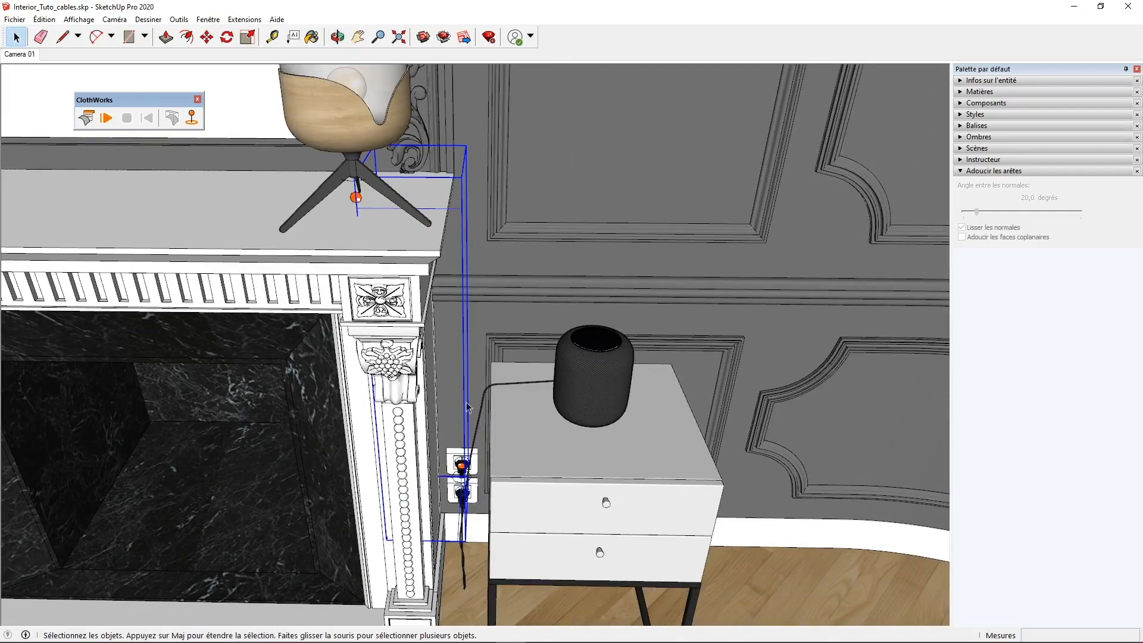
click(515, 262)
scroll(467, 239, up, 2)
middle_drag(425, 232, 416, 226)
click(420, 220)
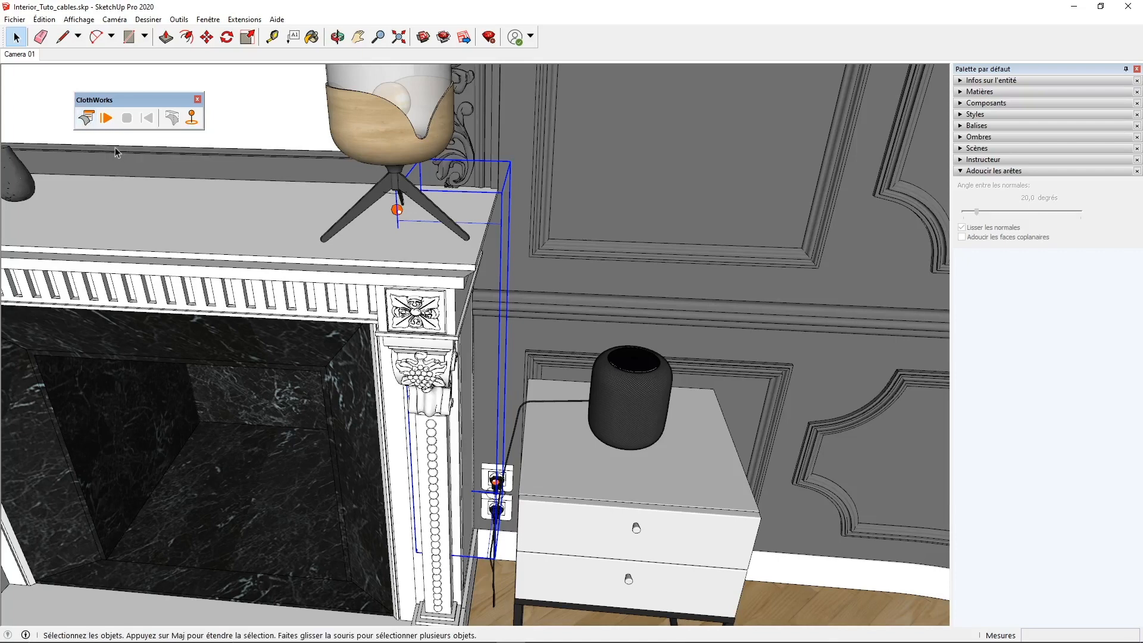
click(110, 119)
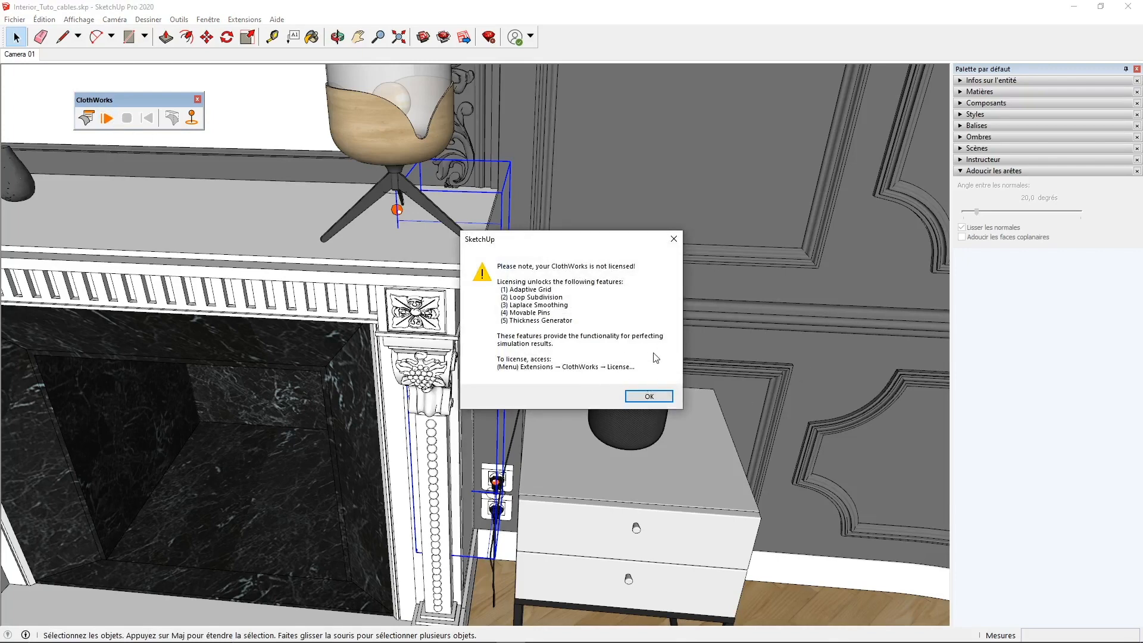
click(666, 396)
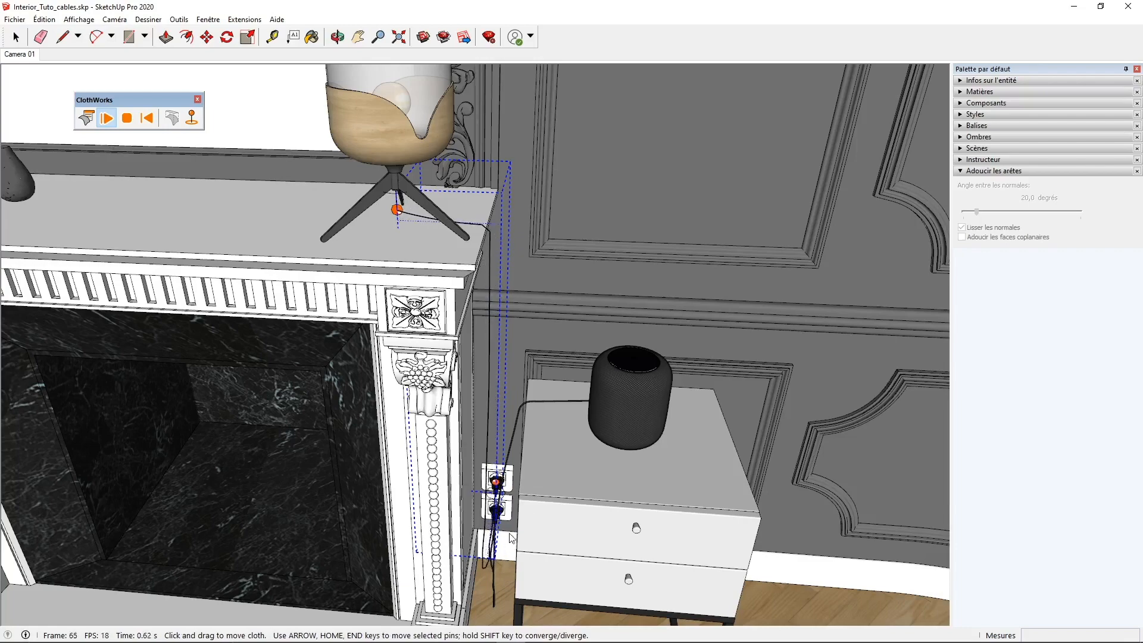
Pull the simulated cable near the mantel's edge while it settles over the colliders, and stop the simulation.
scroll(495, 573, up, 4)
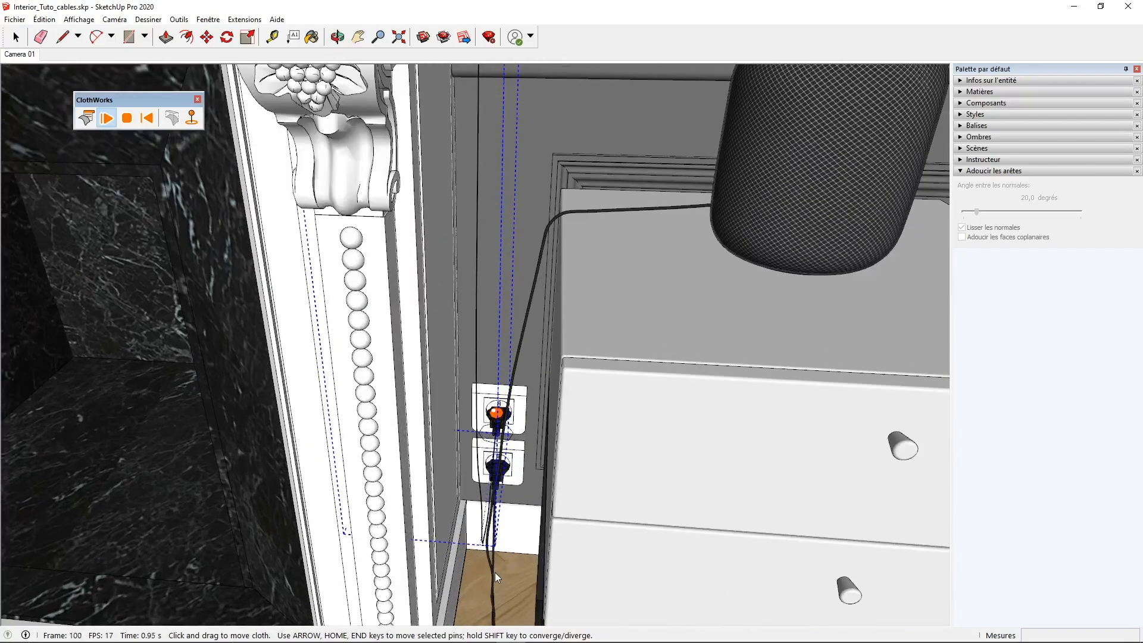
scroll(494, 573, up, 5)
middle_drag(513, 556, 607, 474)
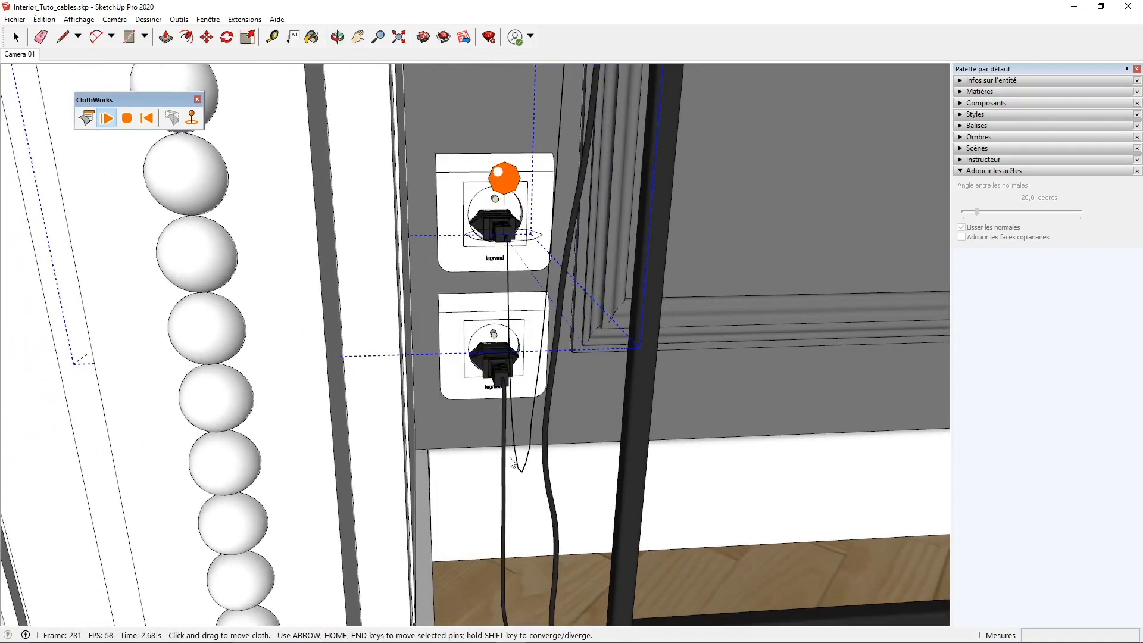
scroll(510, 463, down, 6)
middle_drag(565, 349, 440, 467)
shift+middle_drag(500, 277, 487, 305)
drag(467, 273, 508, 231)
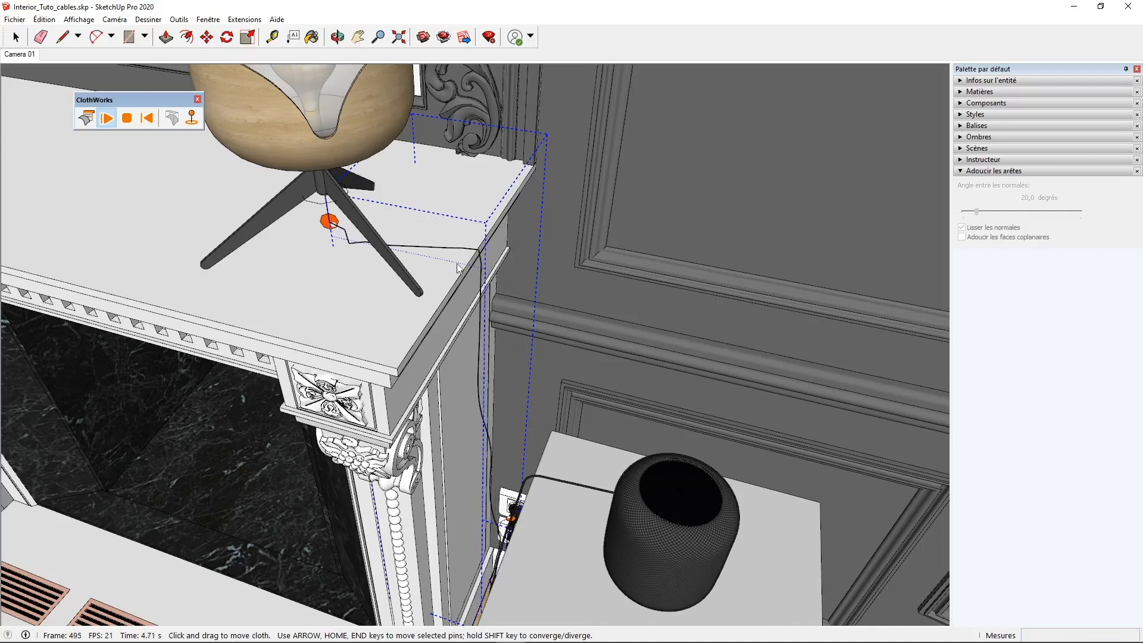
middle_drag(454, 296, 487, 310)
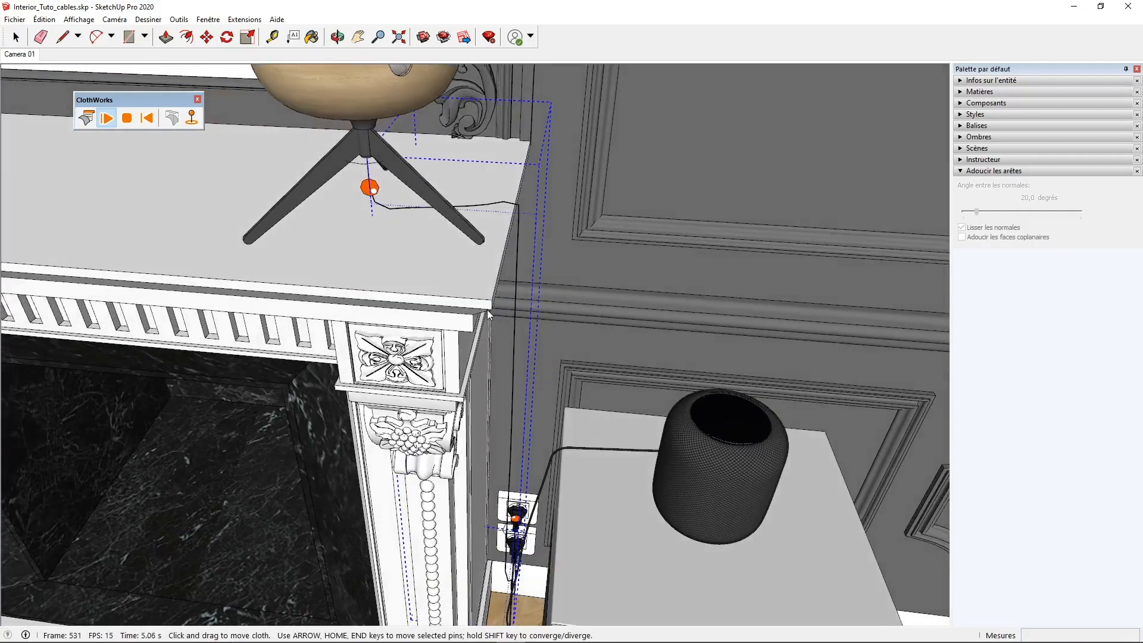
click(131, 119)
Examine how the simulated cable runs from the lamp over the mantel's edge and down to the wall sockets.
middle_drag(388, 298, 433, 216)
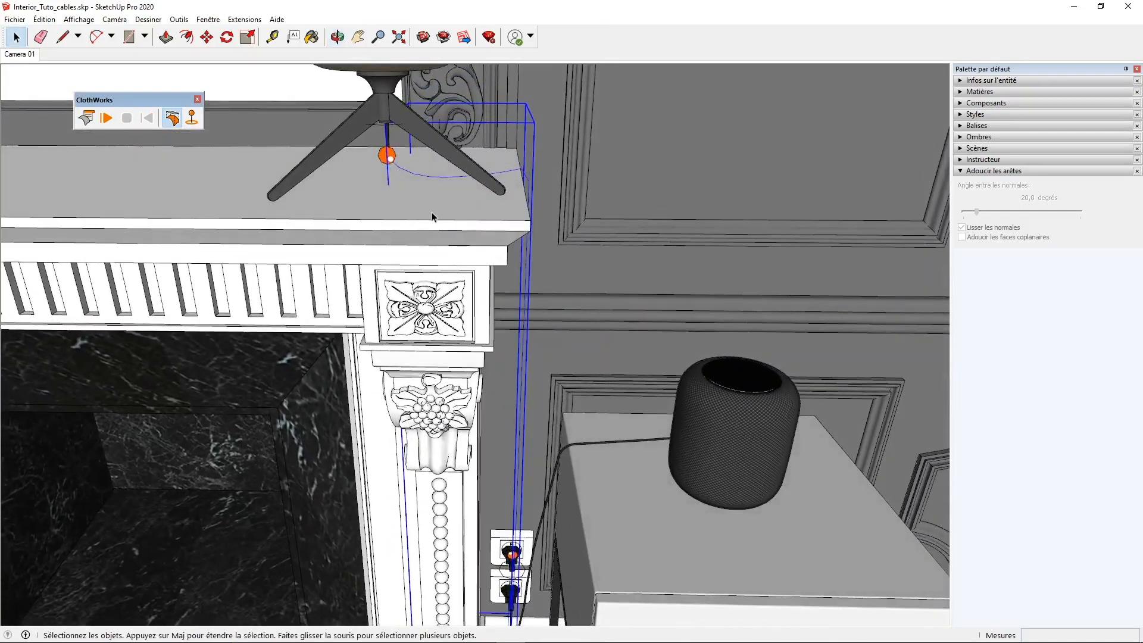
click(570, 201)
middle_drag(570, 201, 563, 360)
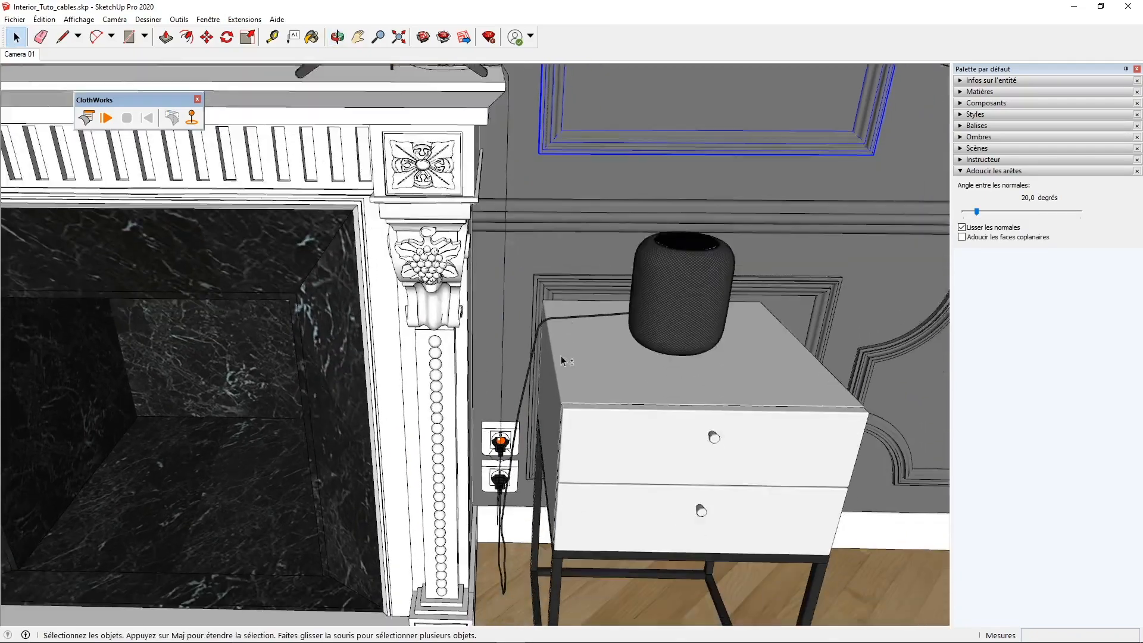
scroll(513, 534, up, 5)
middle_drag(515, 524, 466, 469)
scroll(466, 469, down, 5)
shift+middle_drag(475, 200, 545, 192)
scroll(529, 196, up, 8)
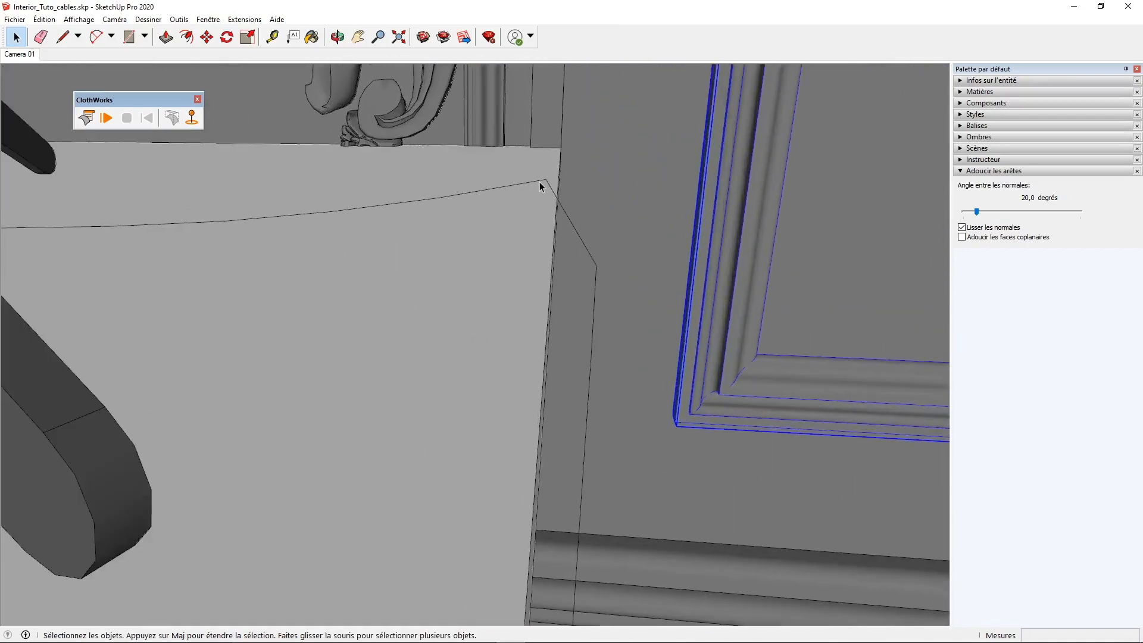
Open the cable group and round the angular corners of the path at the mantel's edge with arcs of 3 sides.
double_click(517, 185)
click(555, 193)
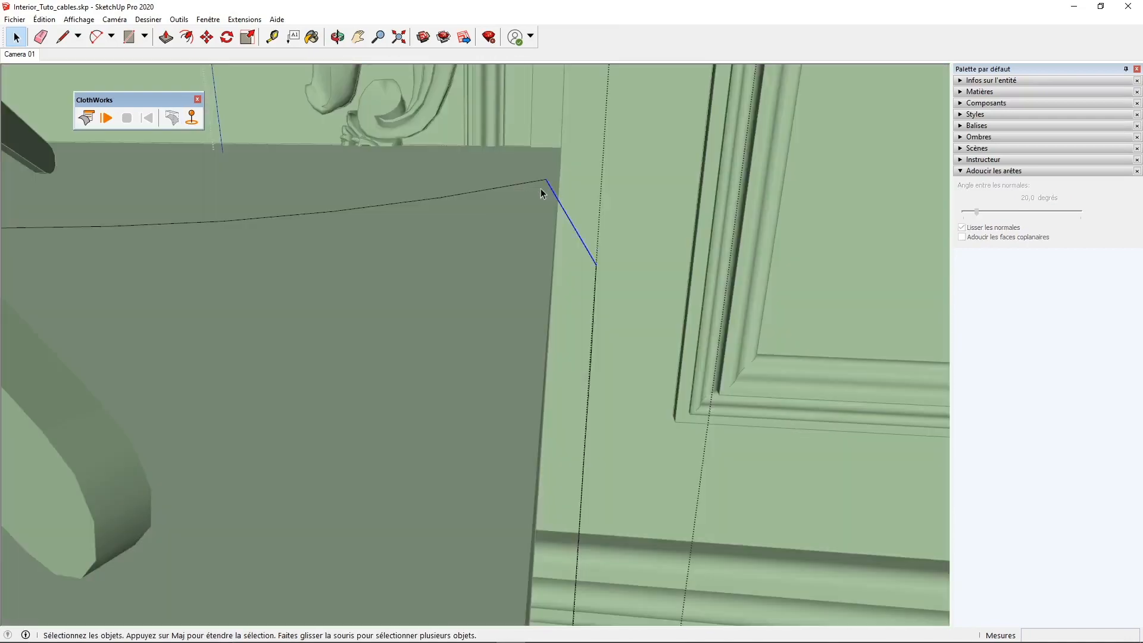
click(524, 188)
middle_drag(508, 238, 488, 232)
key(a)
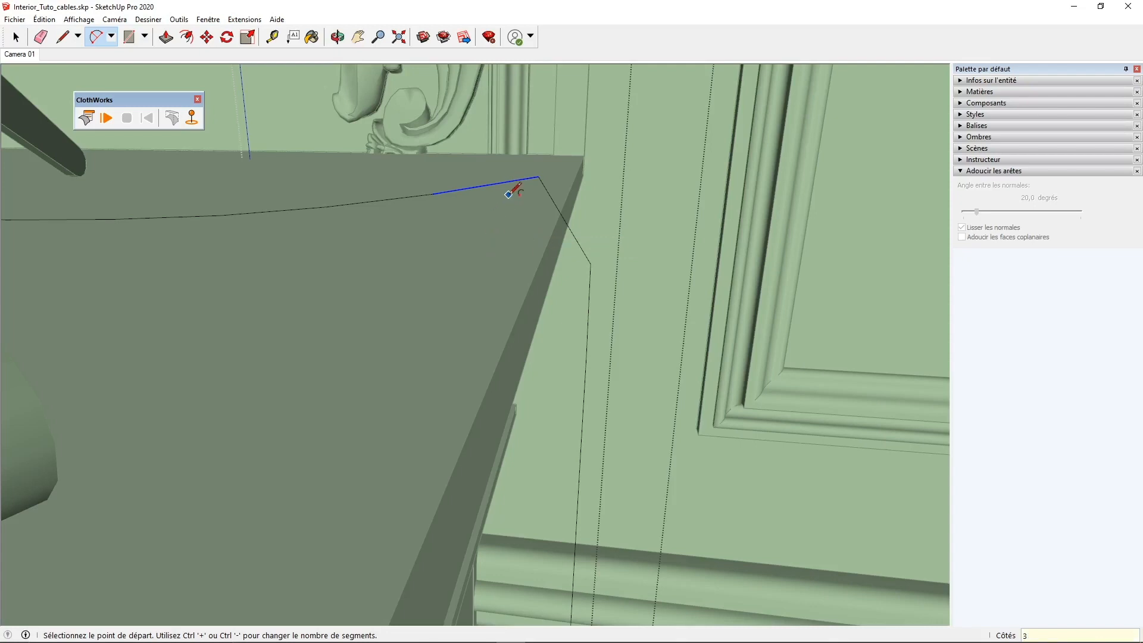
click(485, 185)
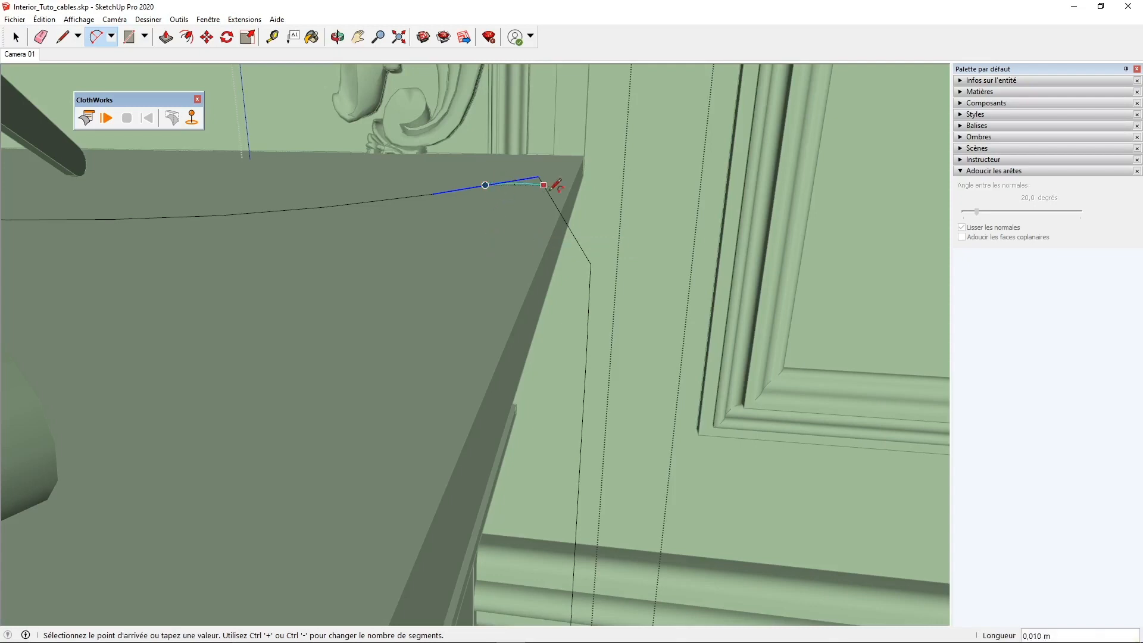
double_click(565, 221)
click(565, 220)
click(591, 302)
Round the angular corners of the cable path's hanging loop below the upper wall socket with fillet arcs.
middle_drag(591, 302, 450, 273)
scroll(451, 274, down, 4)
scroll(485, 407, down, 1)
shift+middle_drag(485, 407, 489, 95)
scroll(466, 535, up, 6)
middle_drag(468, 537, 309, 383)
key(a)
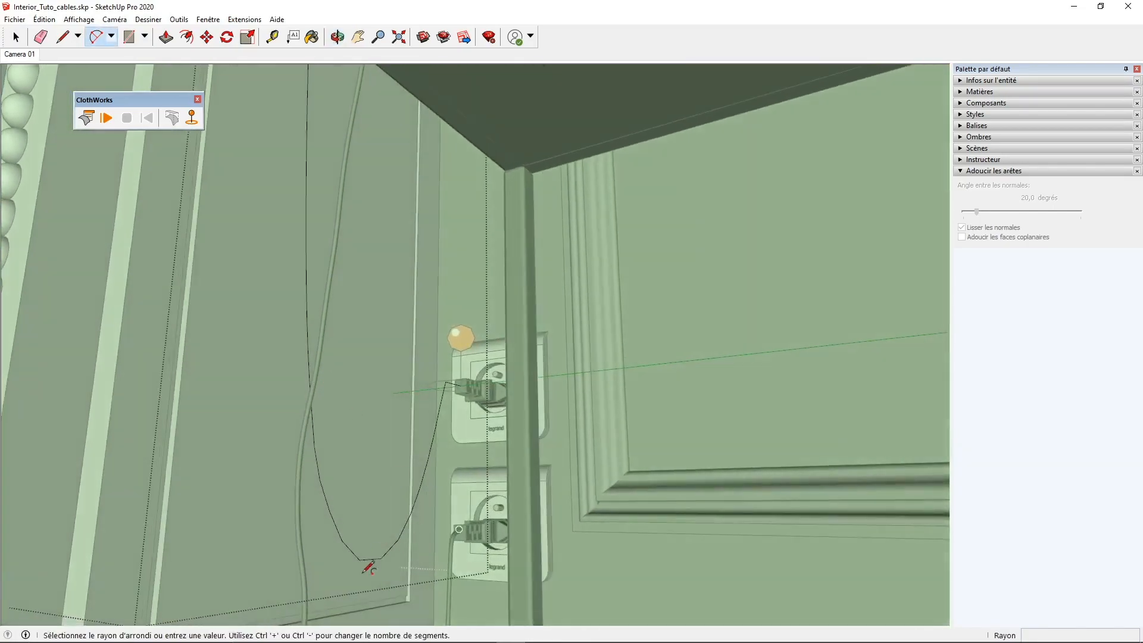
scroll(370, 563, up, 5)
middle_drag(364, 549, 215, 528)
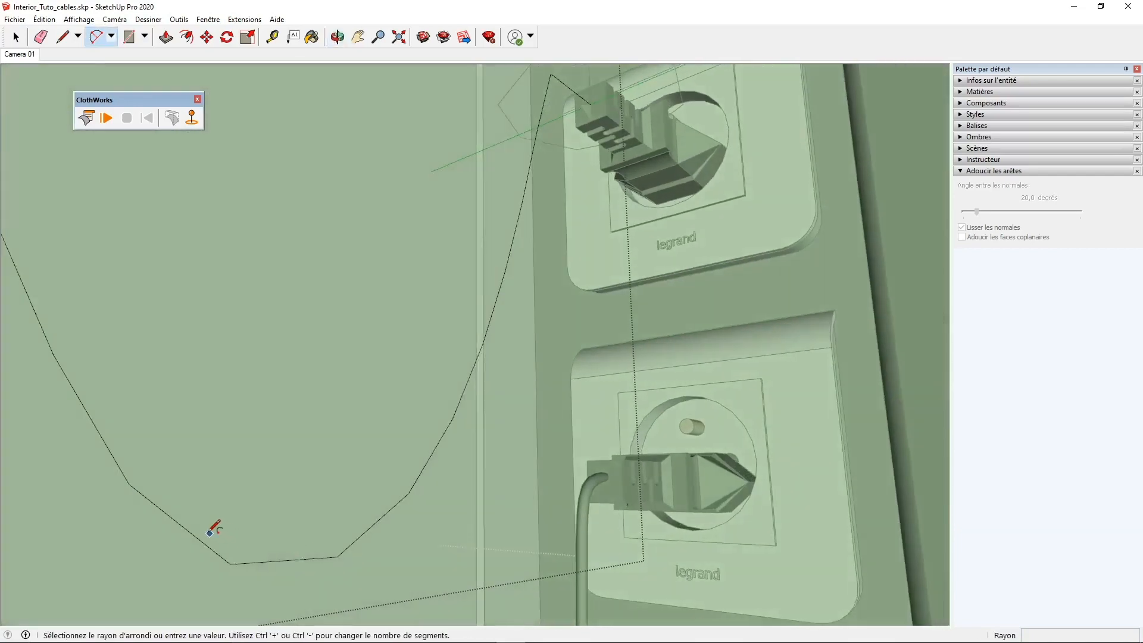
click(182, 526)
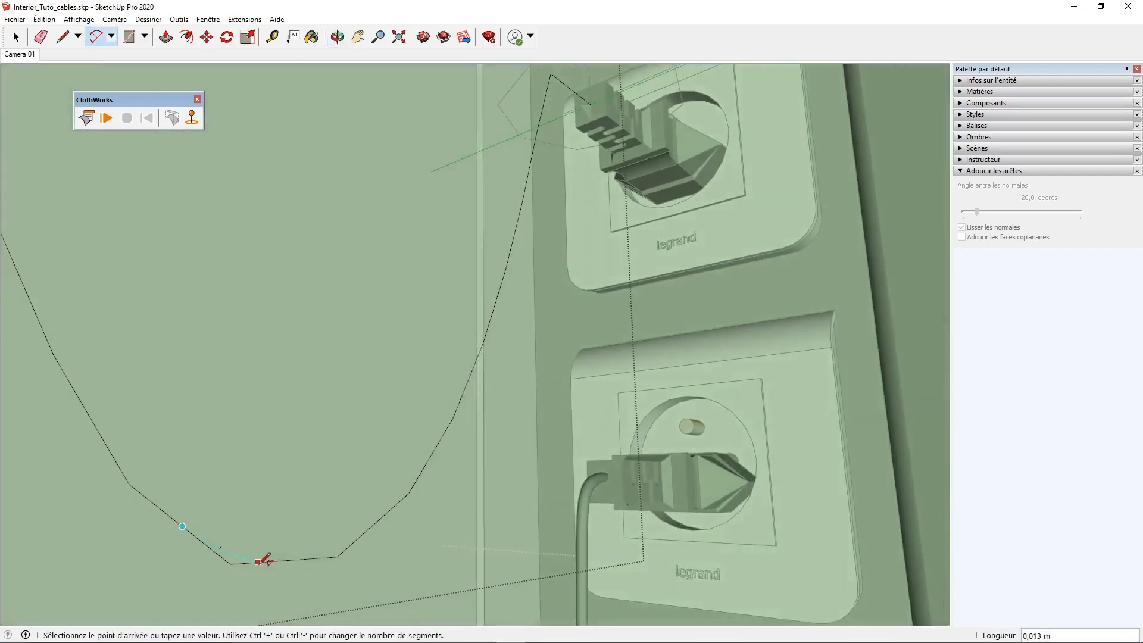
click(298, 555)
click(298, 553)
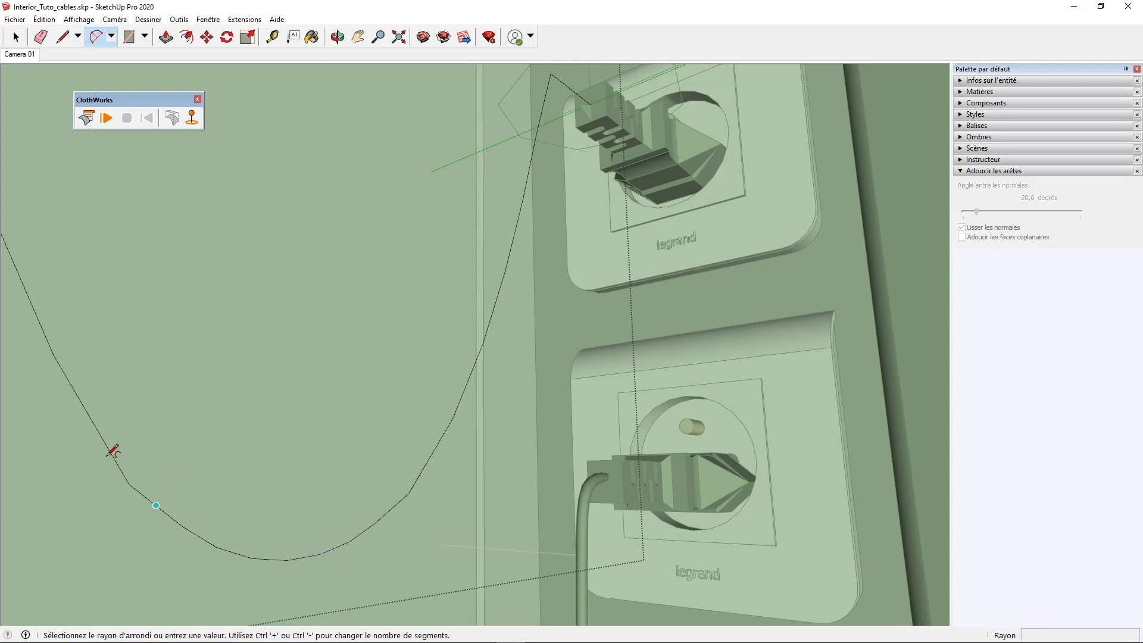
middle_drag(102, 426, 306, 541)
scroll(370, 536, down, 8)
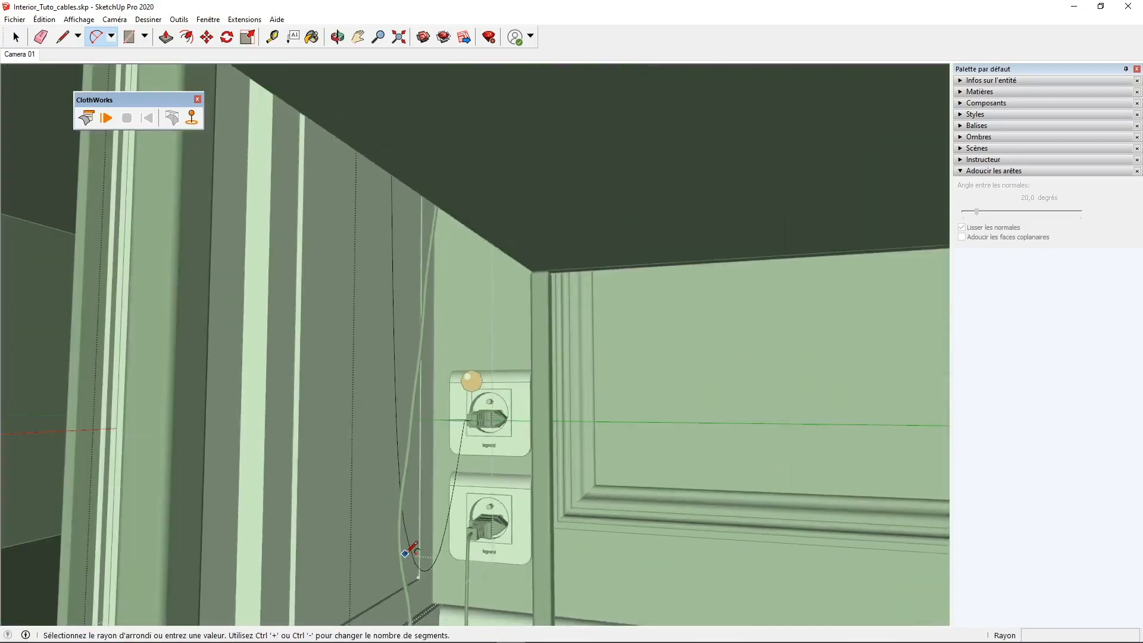
middle_drag(416, 543, 533, 502)
scroll(533, 502, down, 6)
key(space)
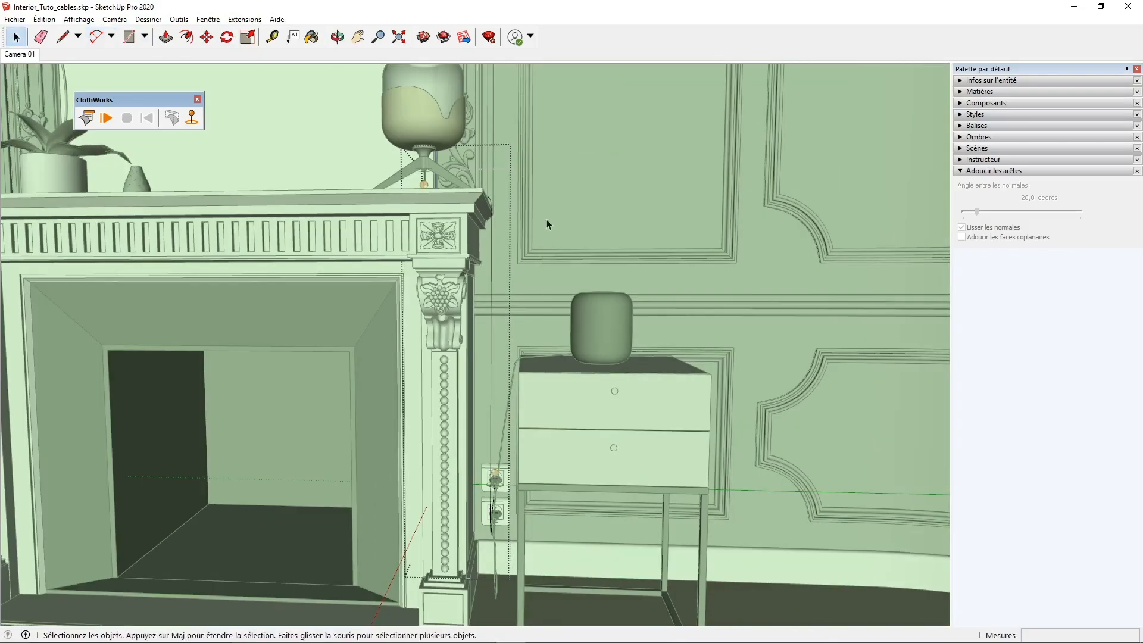
Close the cable group and delete the ClothWorks pin groups at the lamp and at the upper wall socket.
shift+middle_drag(564, 164, 488, 281)
scroll(476, 262, up, 5)
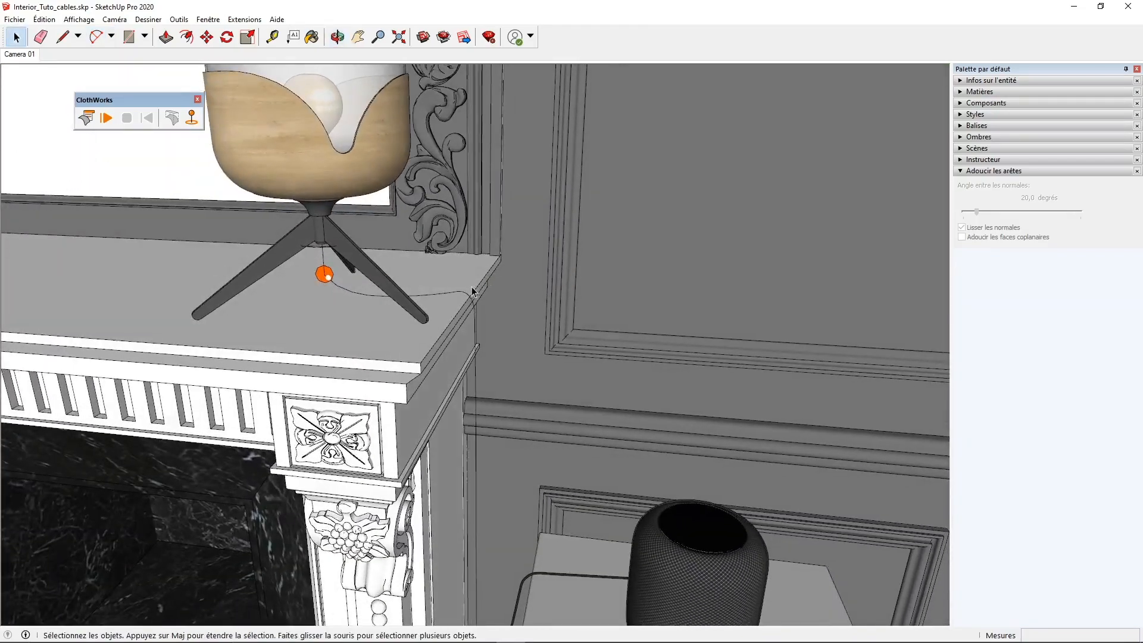
scroll(405, 311, down, 1)
click(332, 286)
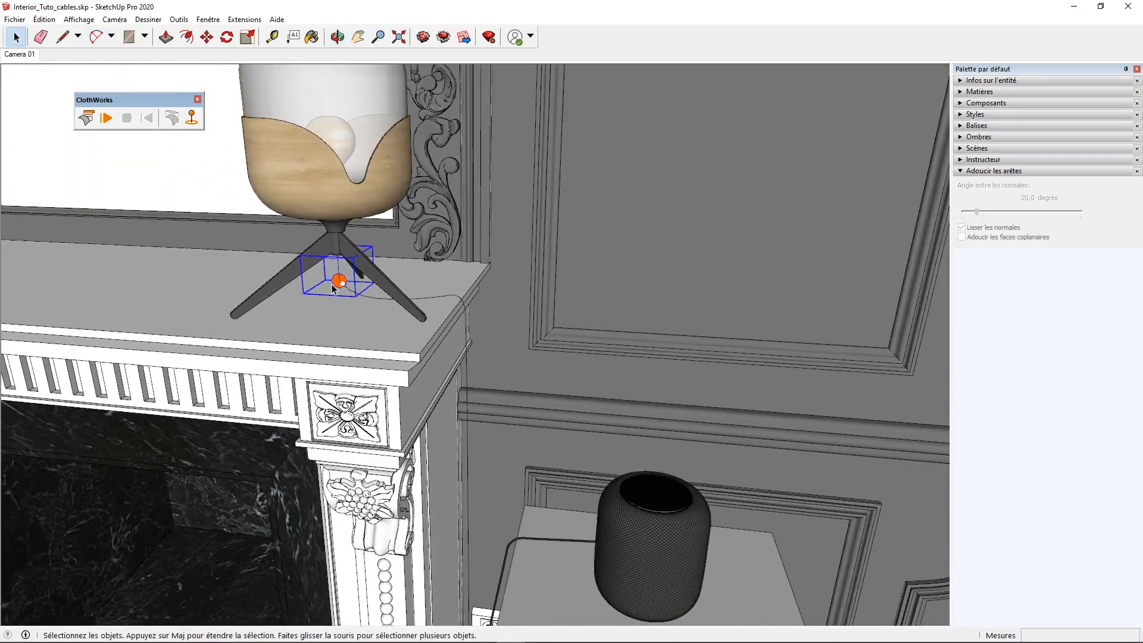
key(Delete)
middle_drag(434, 519, 506, 444)
scroll(510, 444, up, 3)
scroll(512, 441, up, 4)
click(527, 421)
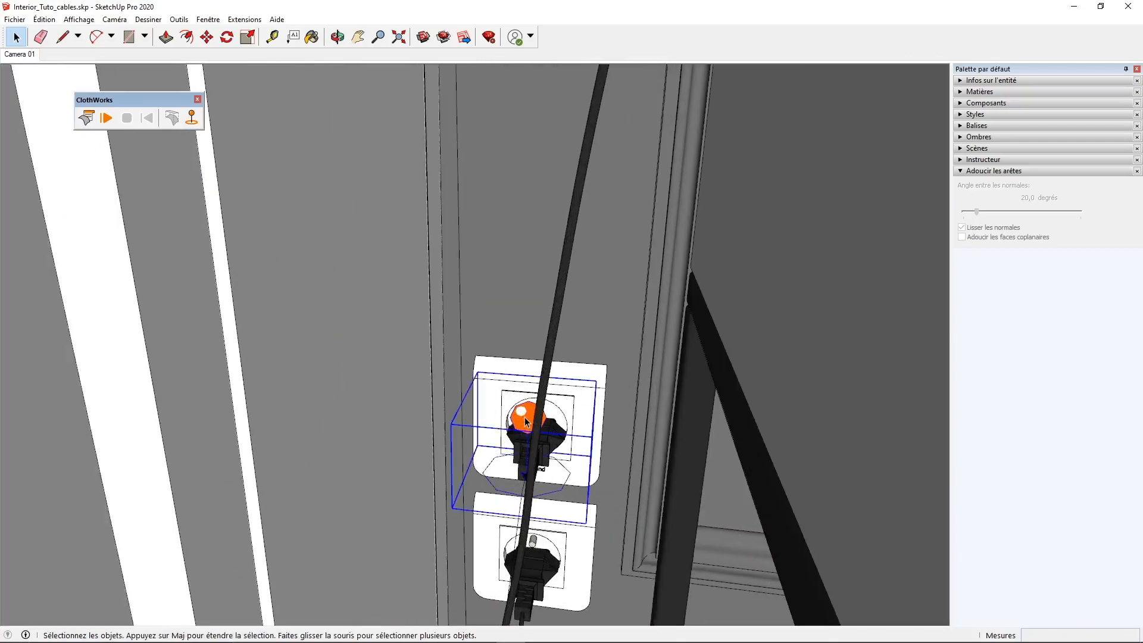
scroll(527, 421, down, 8)
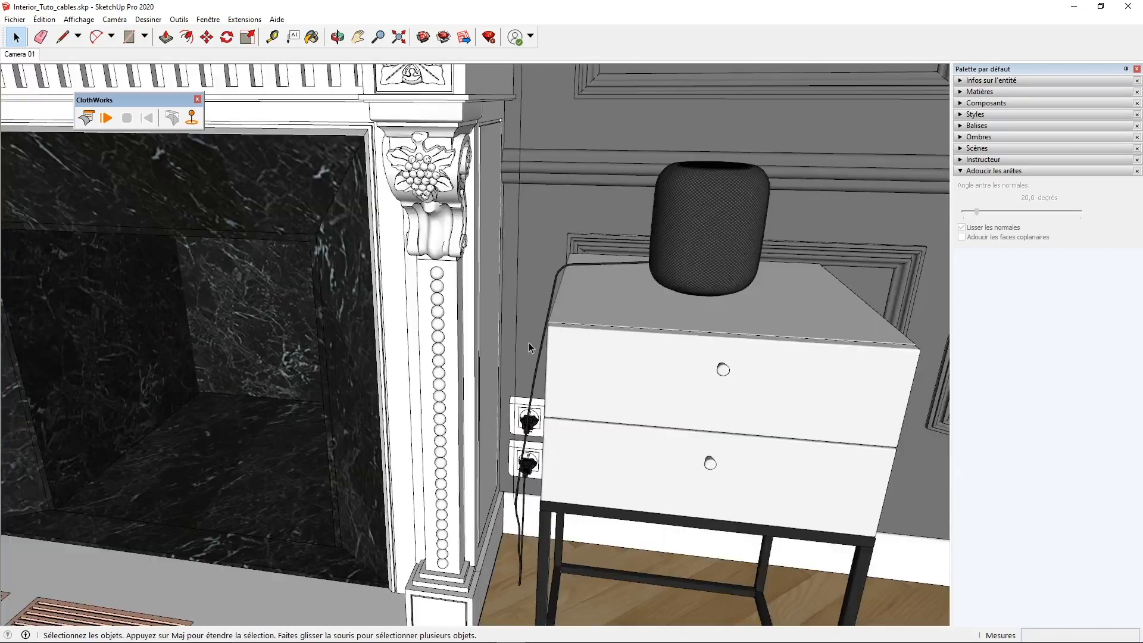
Open the cable group and select the entire connected path starting under the lamp.
middle_drag(528, 341, 512, 577)
scroll(447, 437, up, 3)
shift+middle_drag(521, 513, 528, 447)
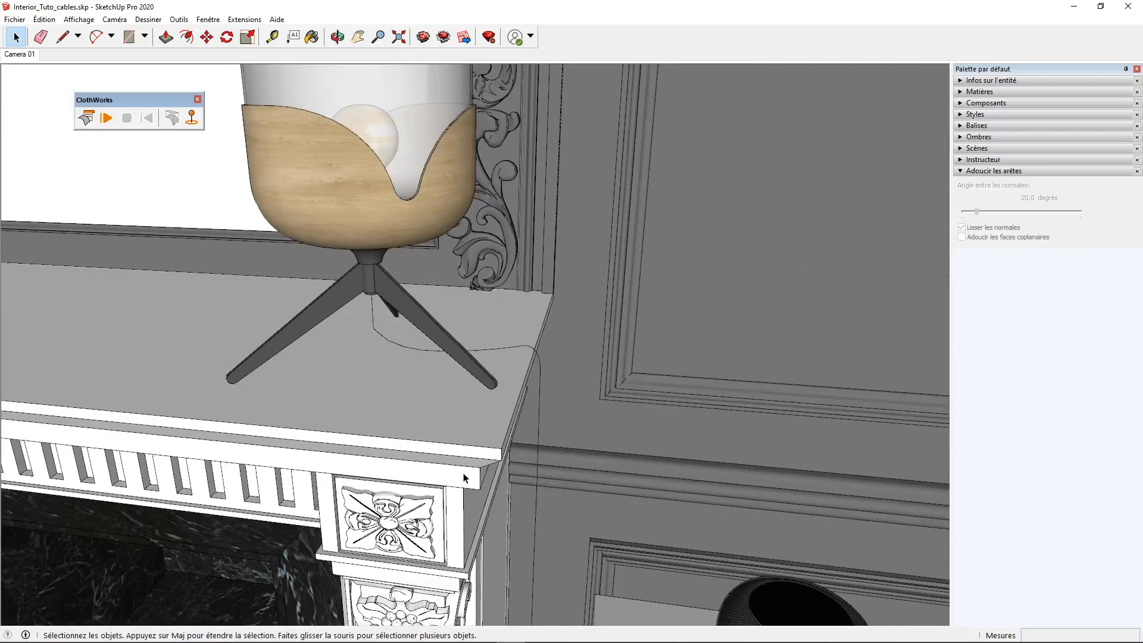
middle_drag(465, 478, 347, 432)
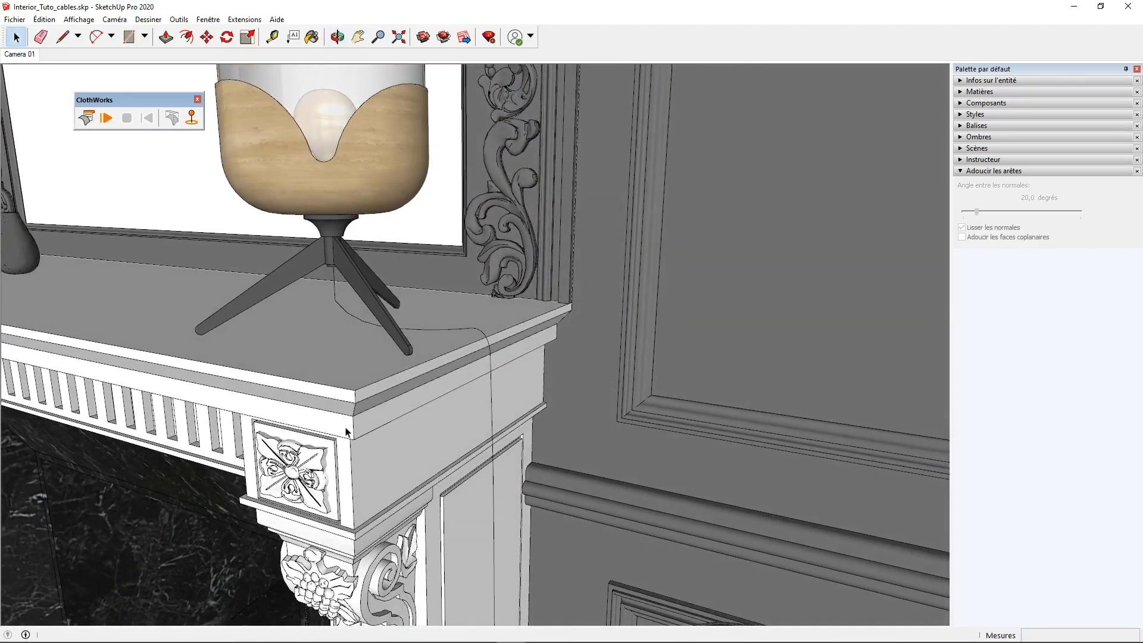
double_click(349, 317)
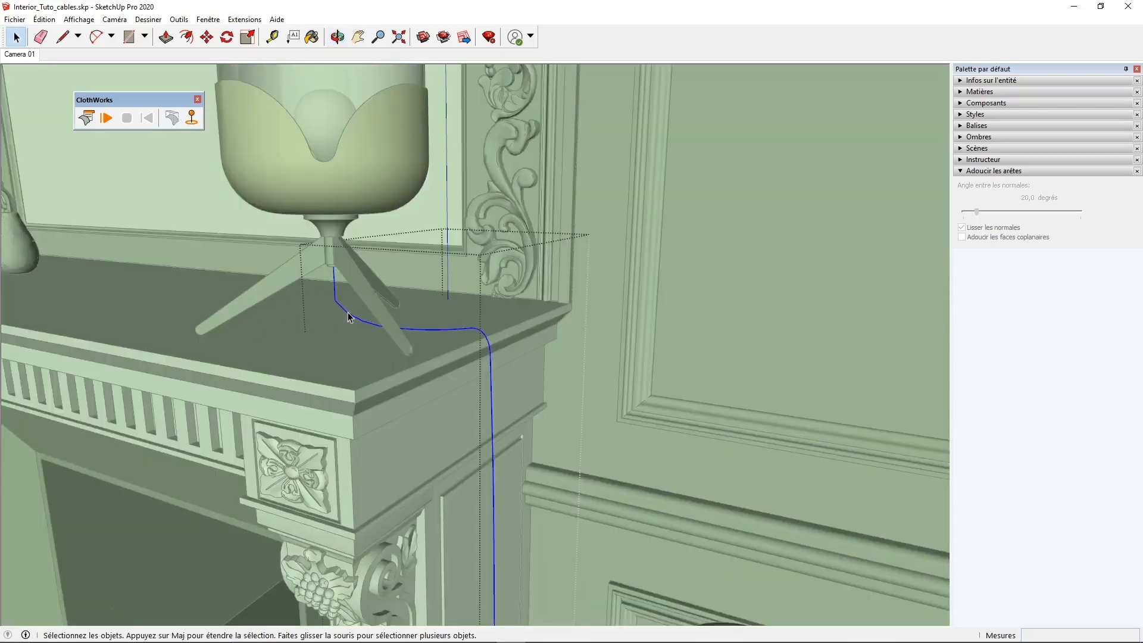
middle_drag(349, 317, 418, 360)
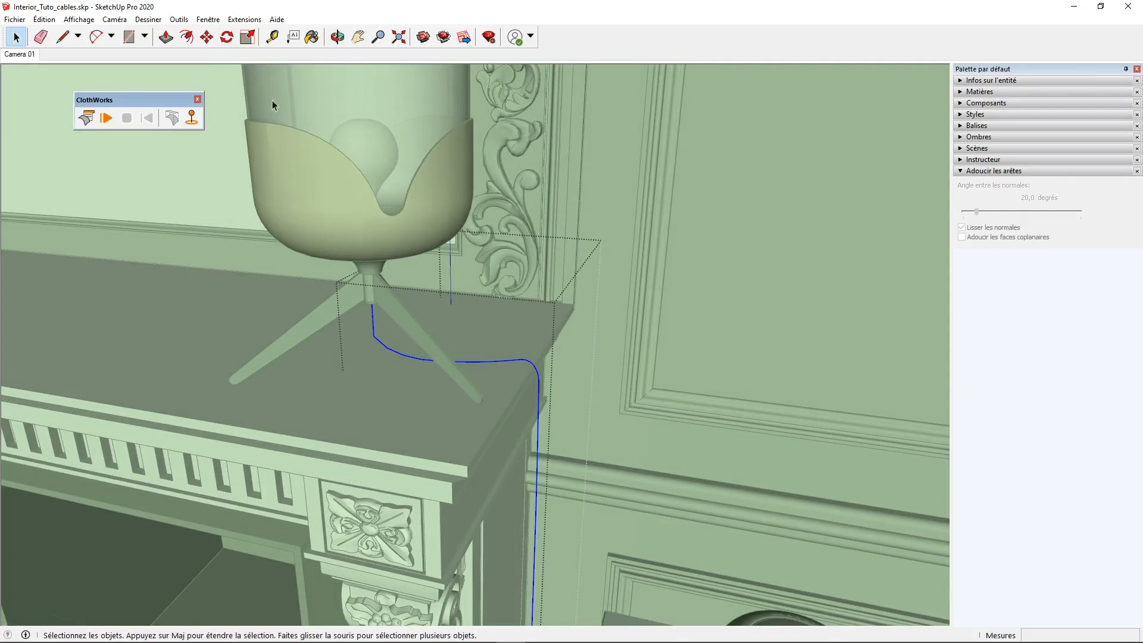
Start Pipe Along Path with an outside diameter of 0,006 m, an inside diameter of 0,00 m and 6 segments.
click(251, 19)
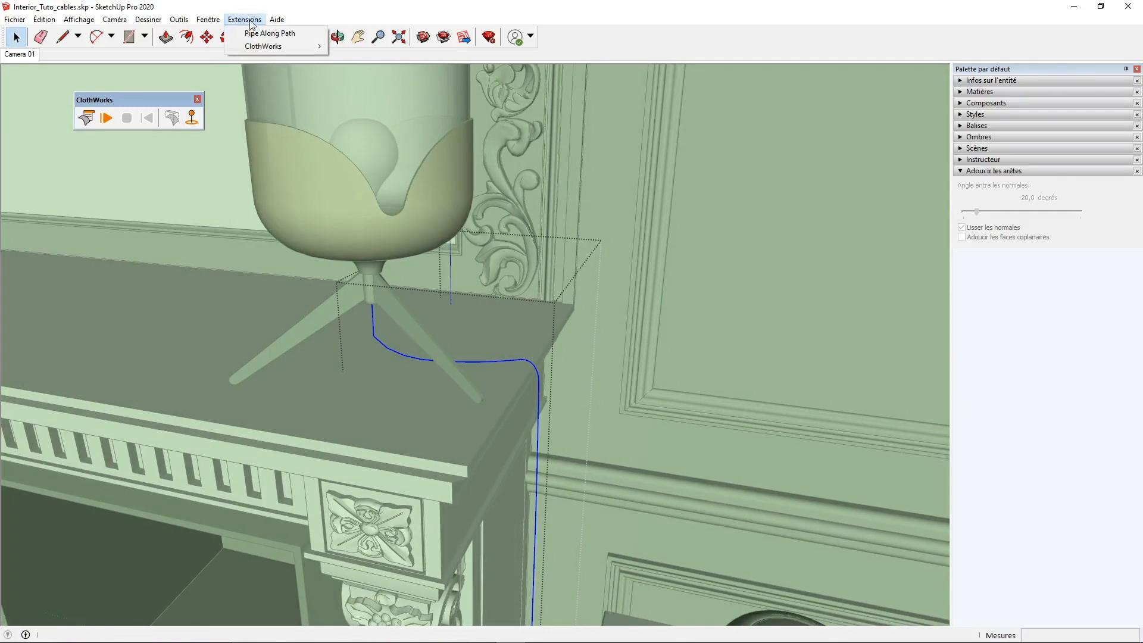
click(260, 35)
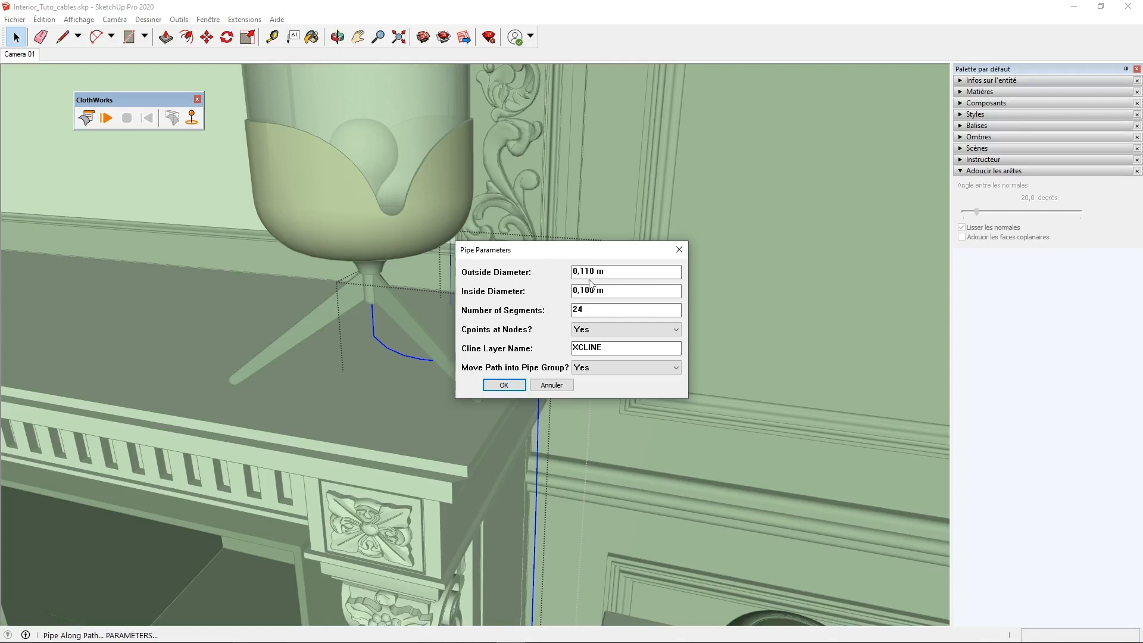
drag(582, 271, 591, 272)
text(0)
text(05)
double_click(589, 307)
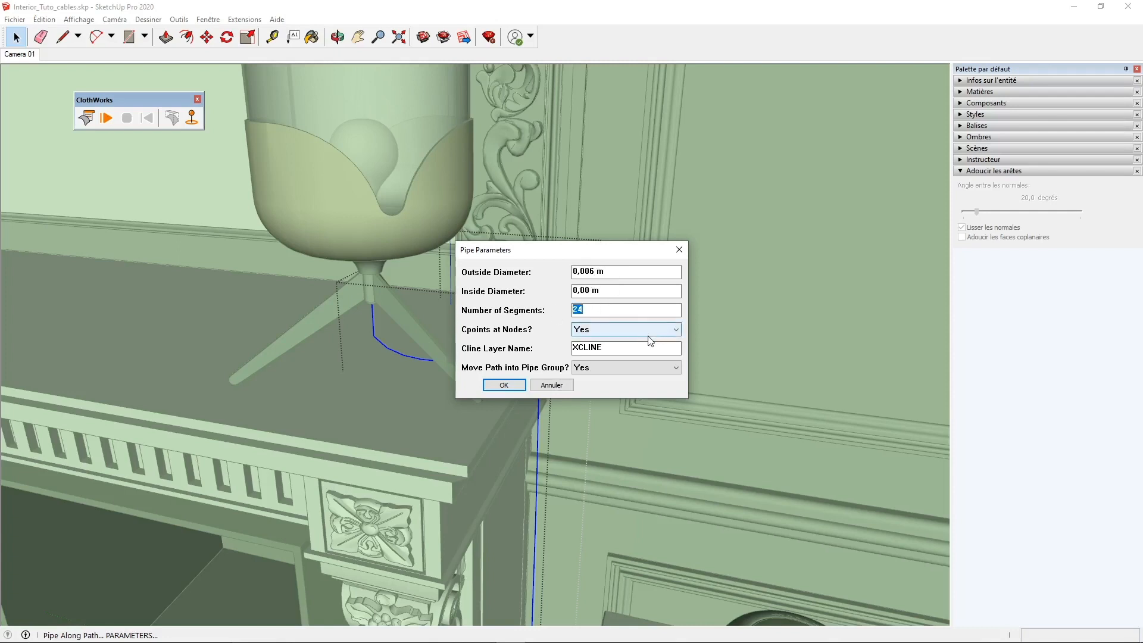
text(6)
Set both Cpoints at Nodes and Move Path into Pipe Group to No, and generate the cable pipe.
click(596, 329)
click(595, 345)
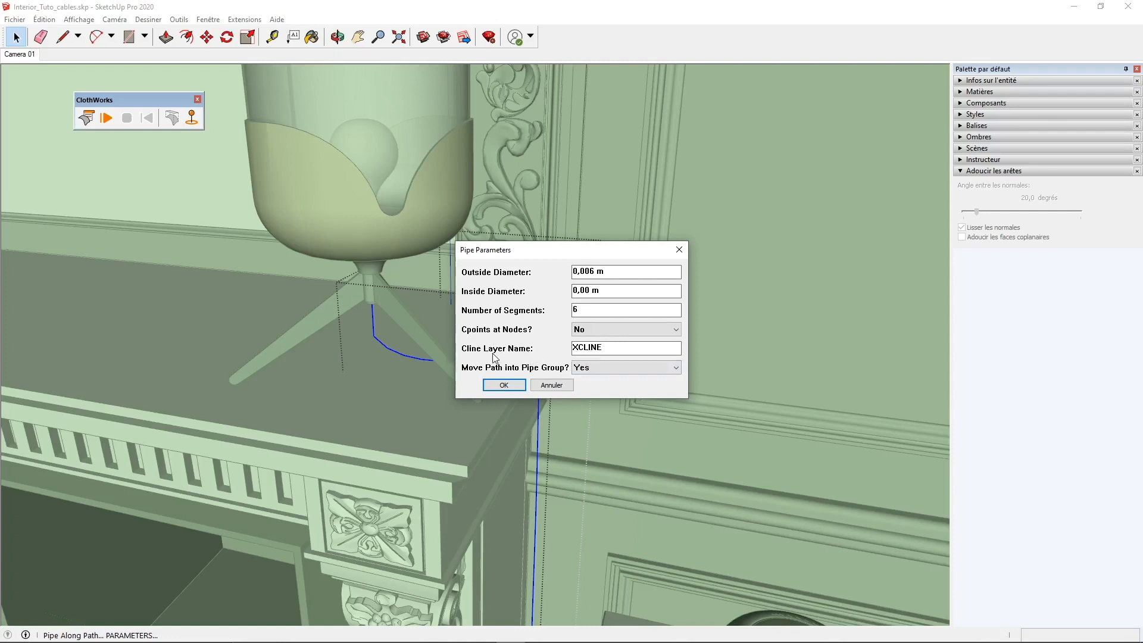
click(603, 367)
click(585, 390)
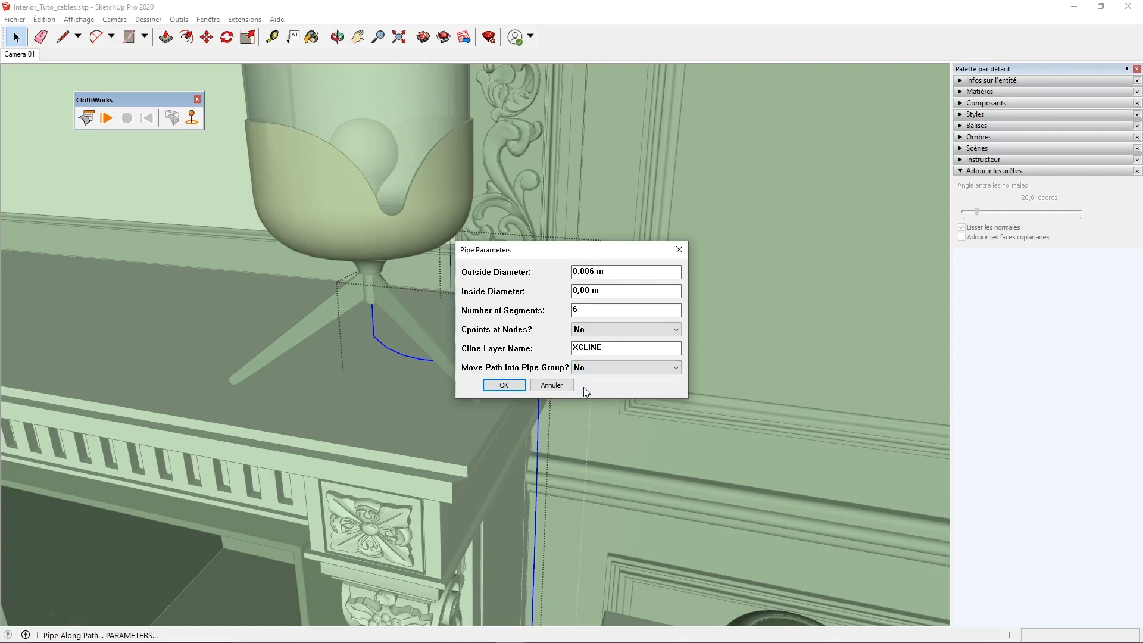
click(503, 385)
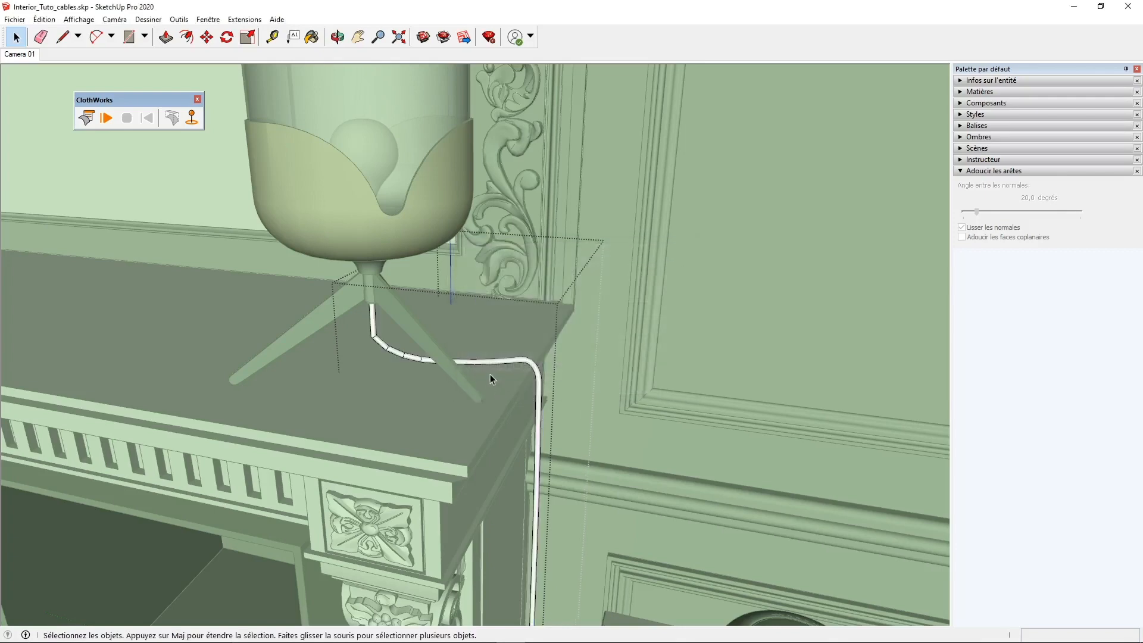
Close the cable group and examine the new pipe from the lamp down to the wall socket.
scroll(491, 374, down, 3)
middle_drag(487, 452, 499, 213)
scroll(499, 213, up, 5)
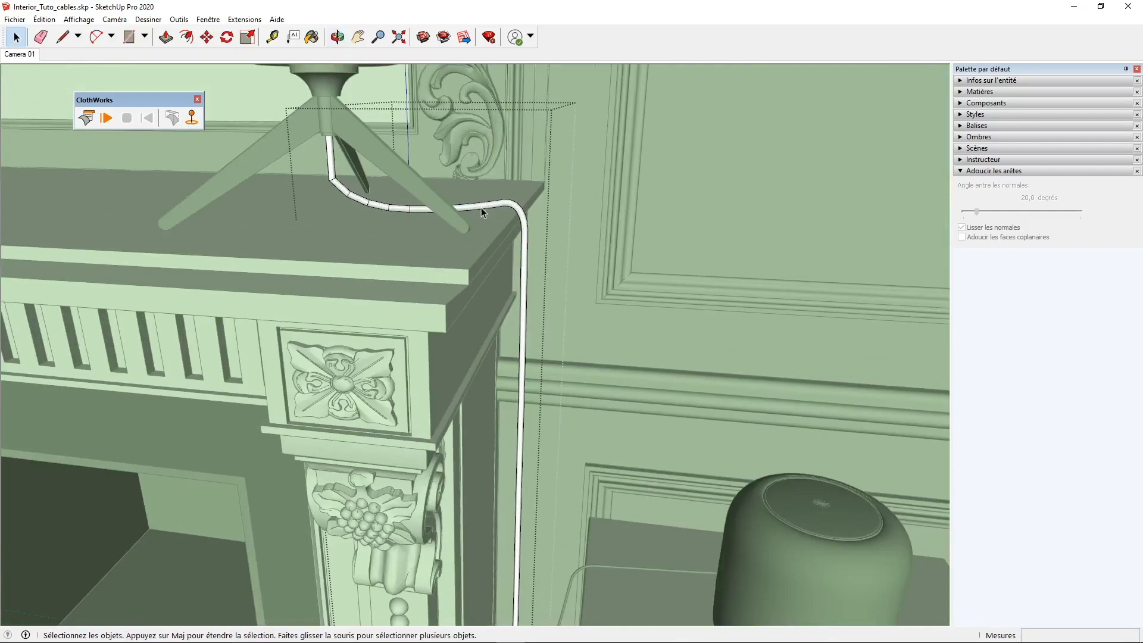
scroll(655, 188, down, 5)
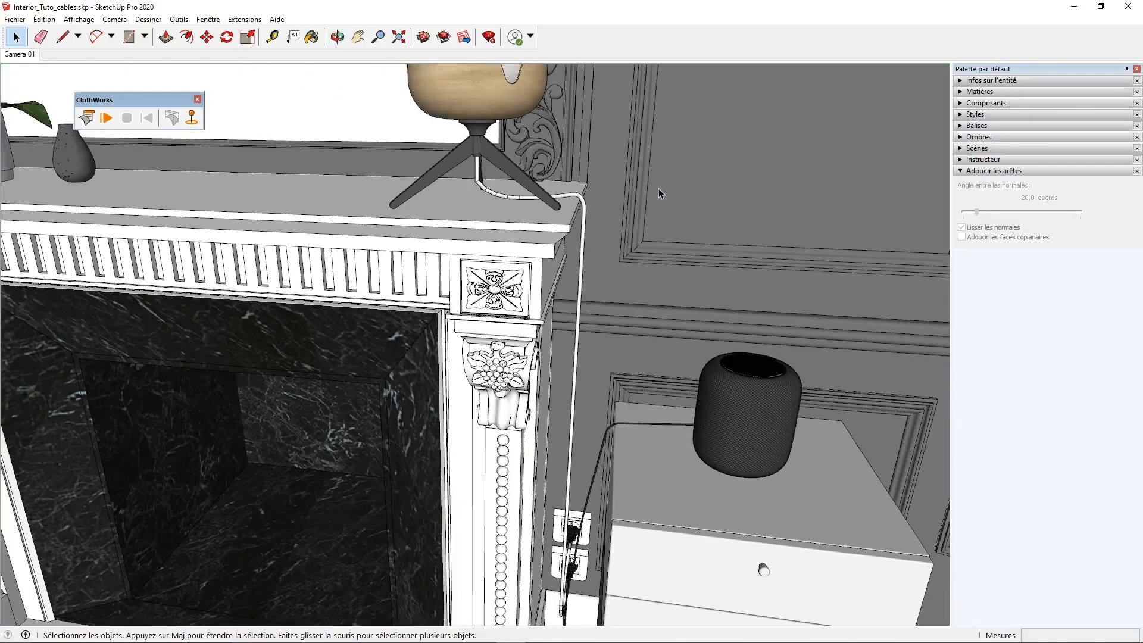
middle_drag(658, 188, 527, 356)
scroll(492, 263, down, 3)
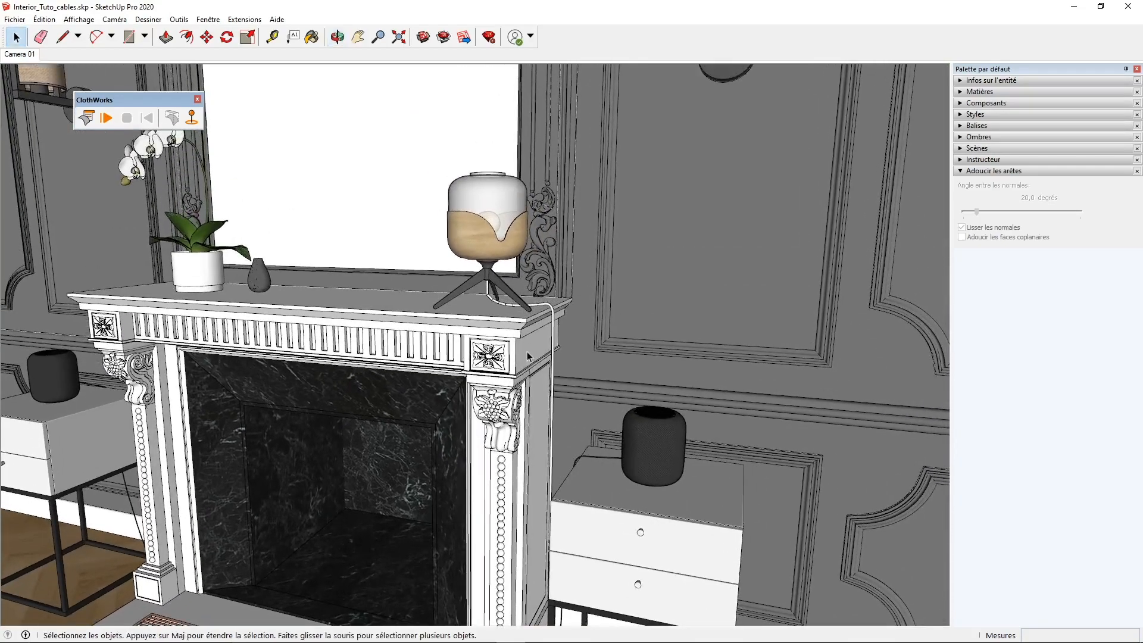